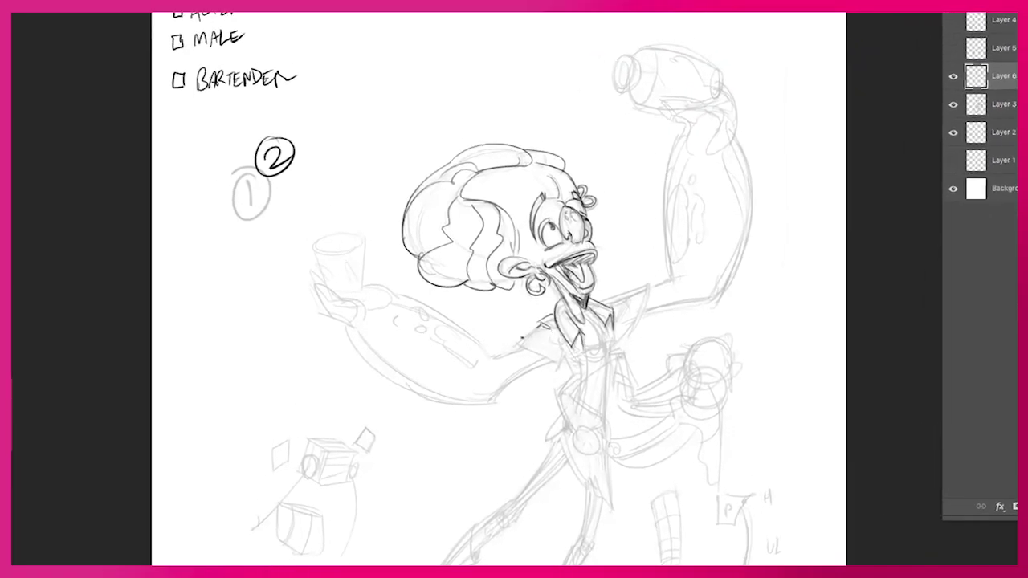
key("ctrl+t")
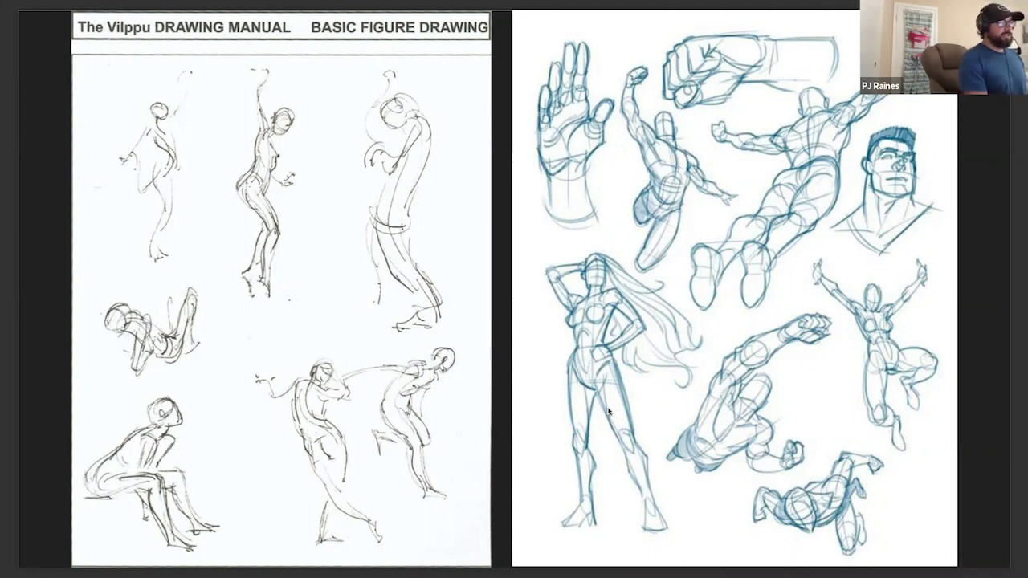
Page forward through the reference drawings, leave full screen and move the Class_ Character Design.pdf window off the canvas
key("Right")
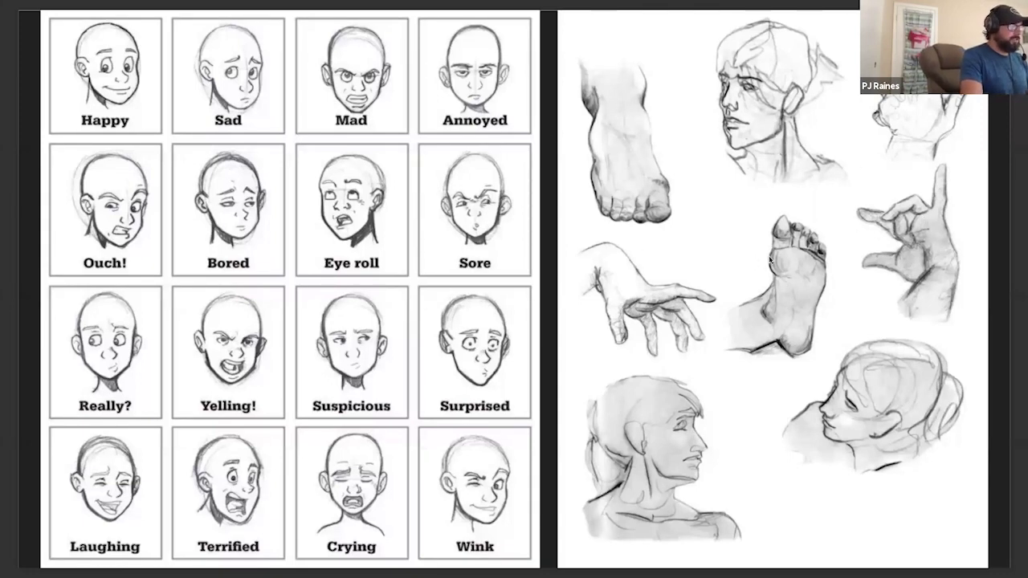
key("Escape")
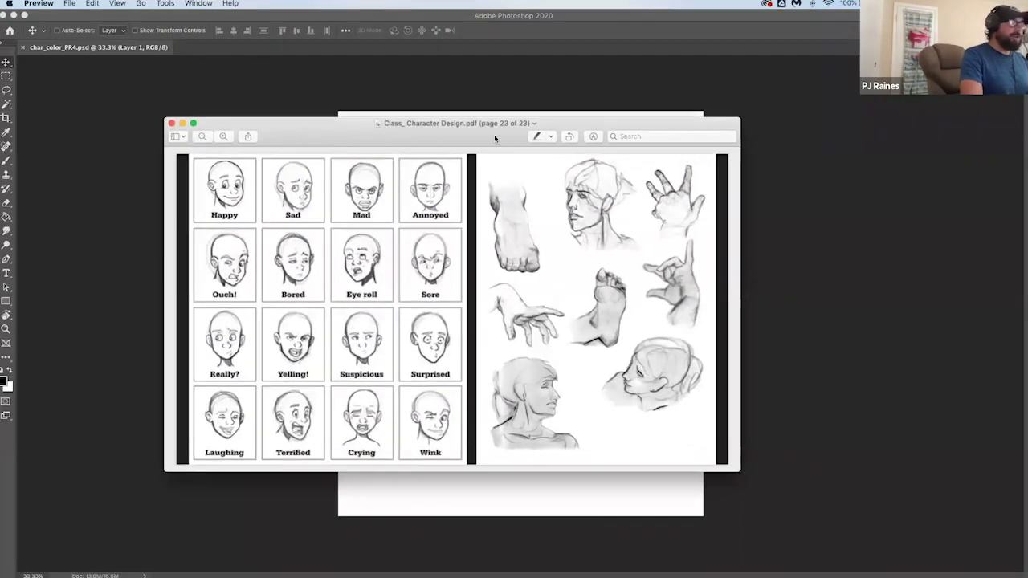
left_click_drag(495, 138, 1027, 152)
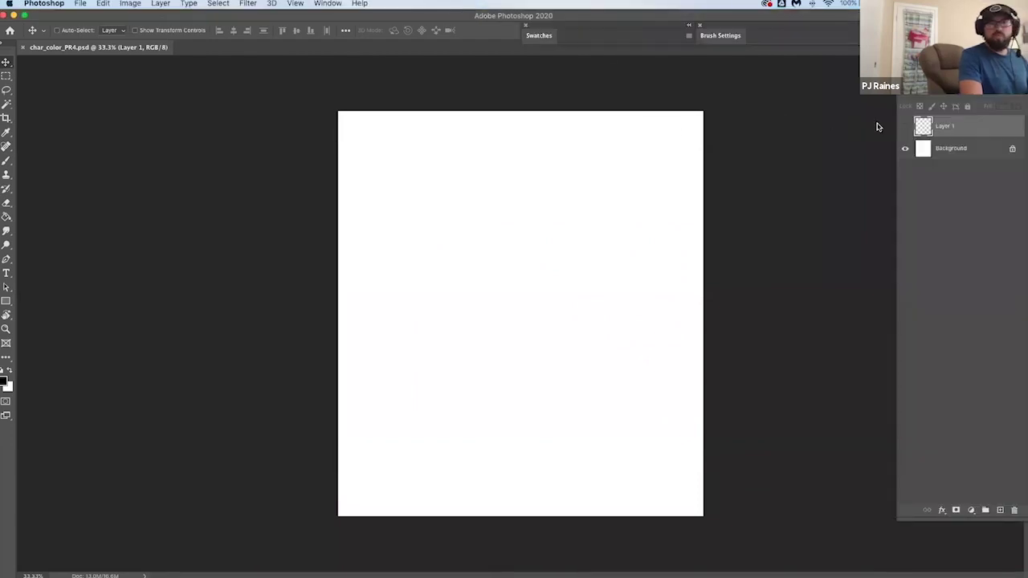
Bring up the browser window, move it off this display and return to the char_color_PR4.psd document in Photoshop
key("ctrl+Up")
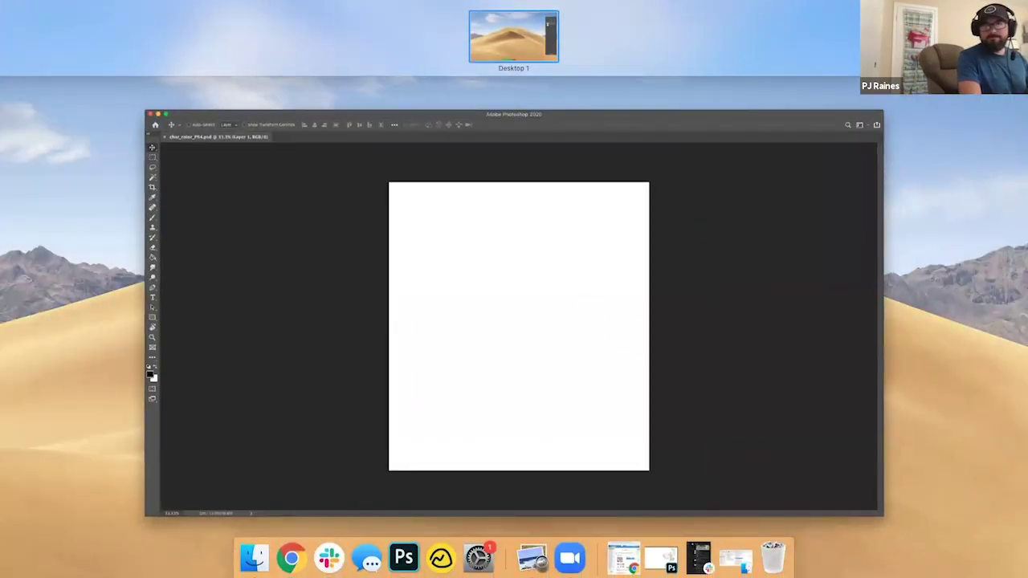
left_click(623, 557)
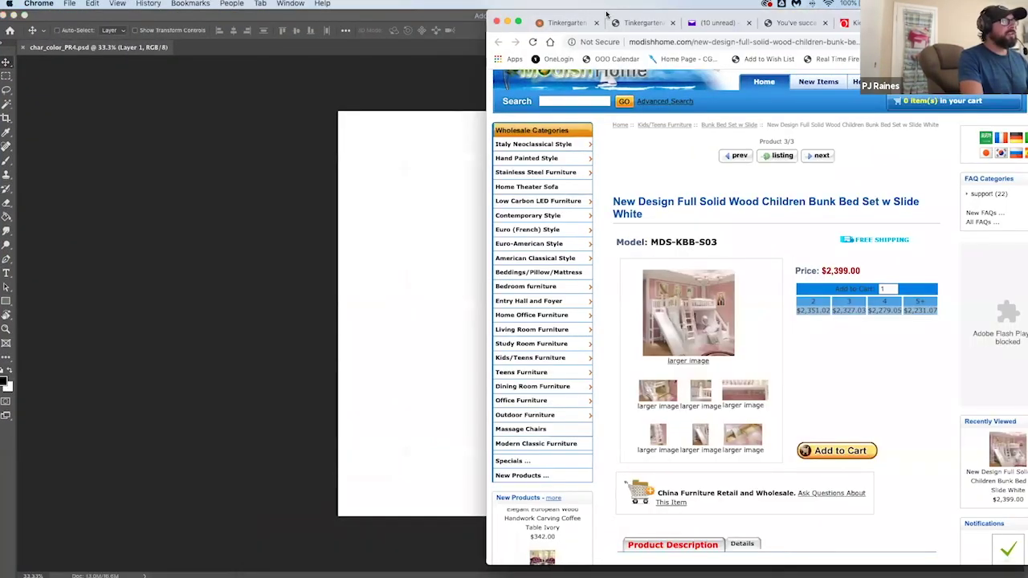
left_click_drag(606, 14, 1027, 133)
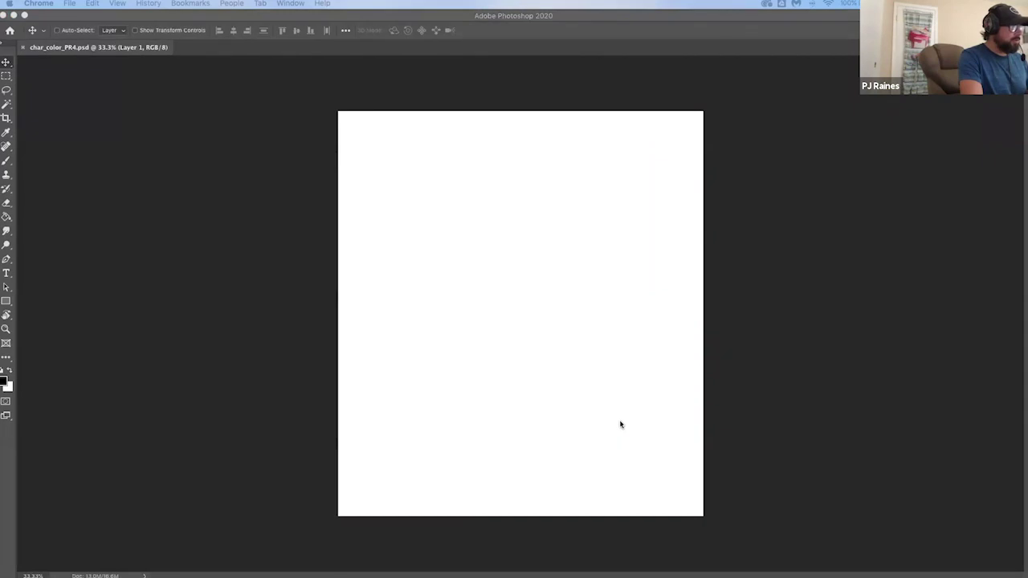
left_click(376, 94)
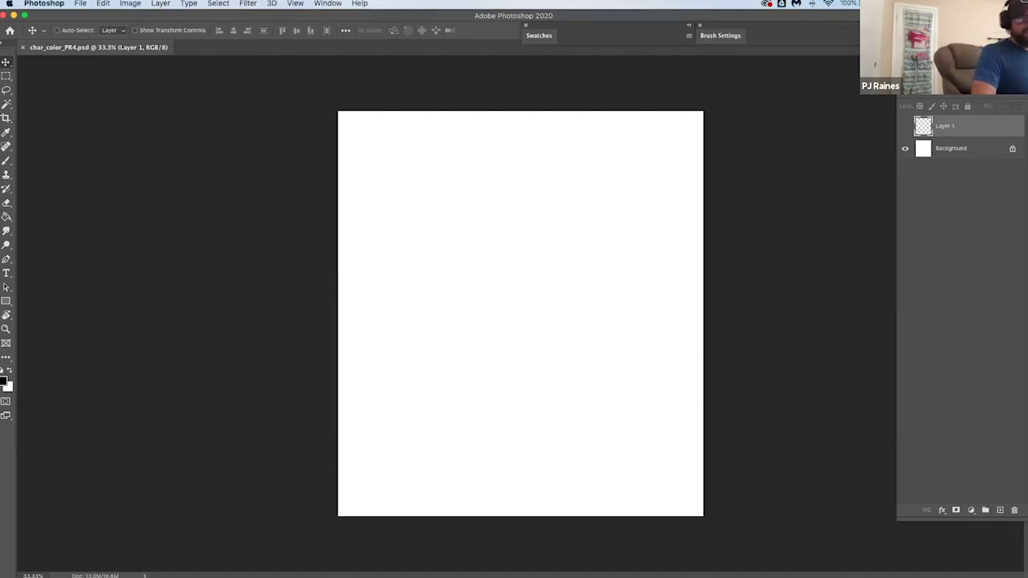
Switch the document to full screen mode and add a new empty layer above Layer 1 for brush sketching
key("f")
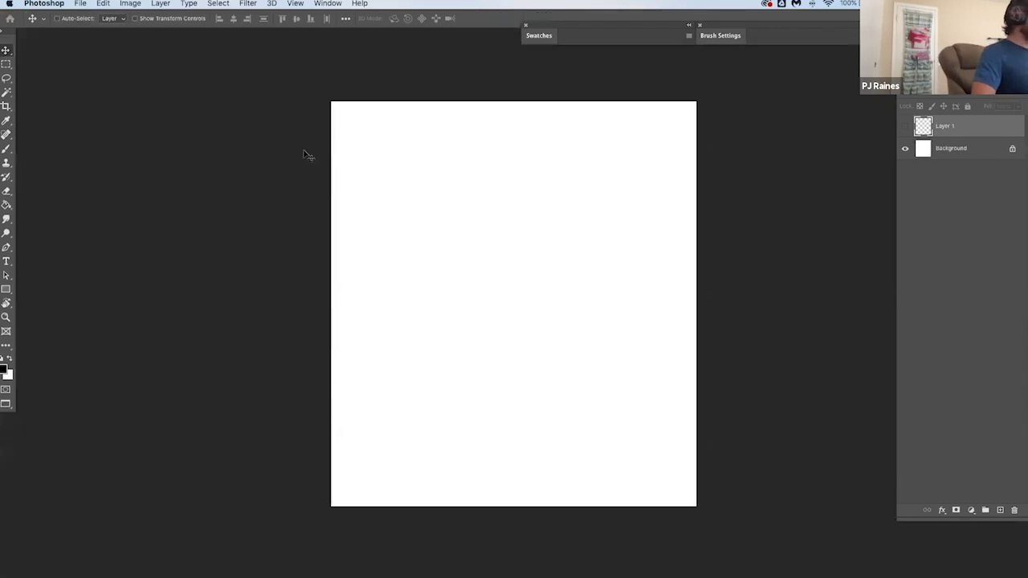
key("b")
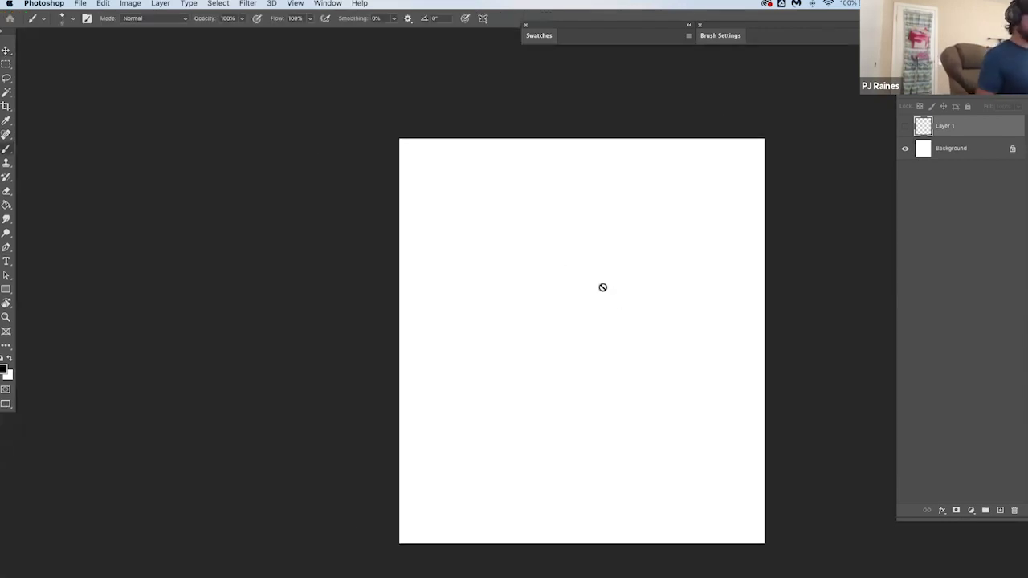
left_click(1000, 511)
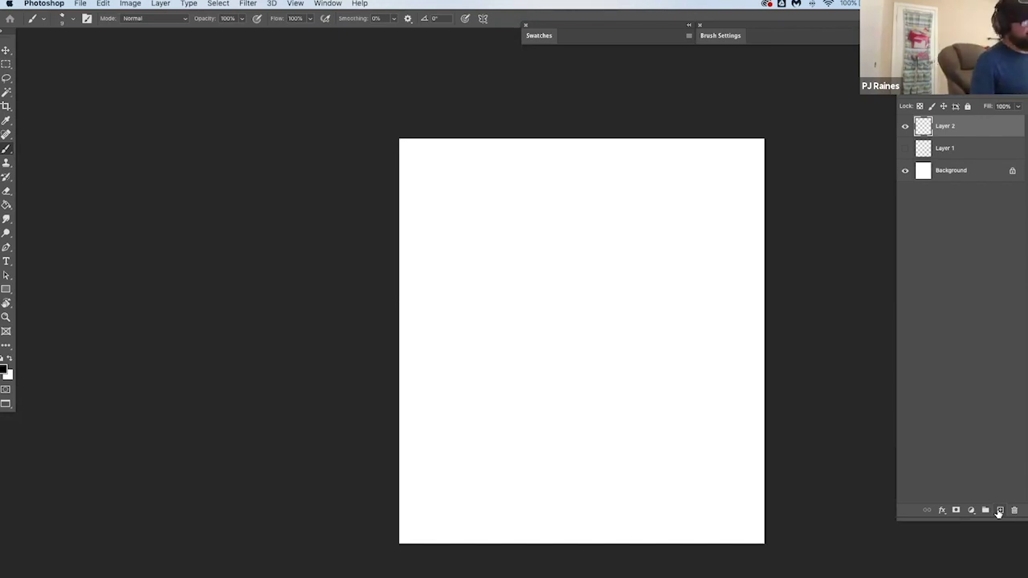
left_click(908, 126)
left_click(907, 126)
scroll(645, 406, "up", 3)
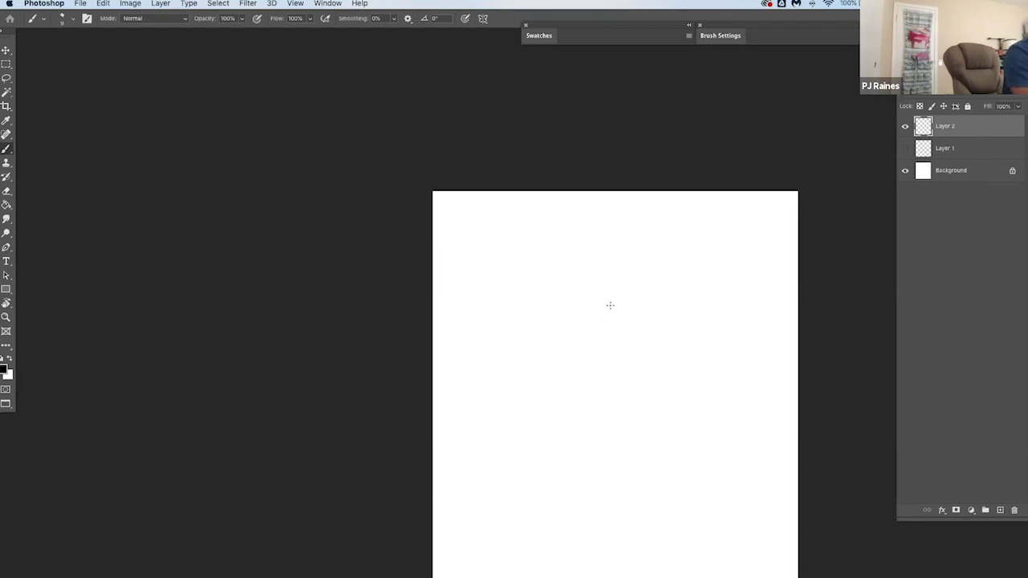
Sketch a tilted oval cranium on the canvas with a narrow tapering jaw below its front edge
mouse_move(570, 310)
left_mouse_down()
mouse_move(645, 335)
mouse_move(562, 347)
mouse_move(620, 391)
left_mouse_up()
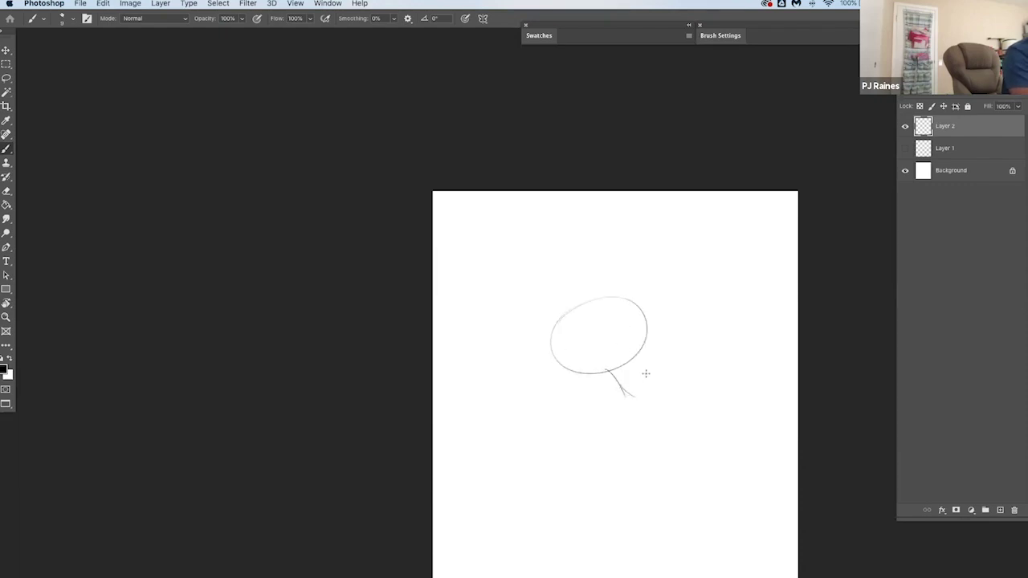
left_click_drag(636, 310, 649, 395)
left_click_drag(605, 370, 645, 392)
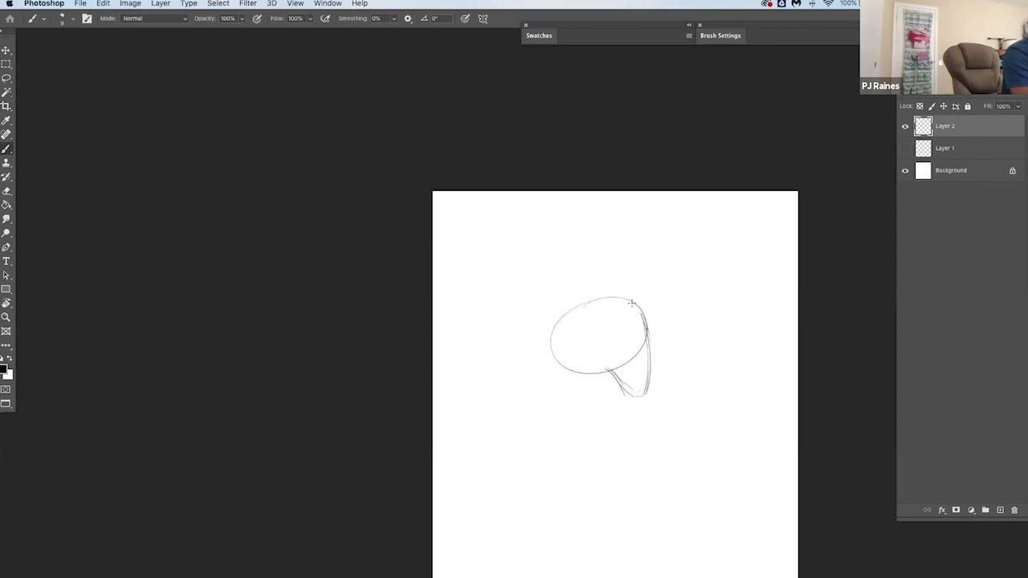
Sketch the face guidelines, two large eyes and a small nose at the front of the head, undoing stray strokes
mouse_move(633, 302)
left_mouse_down()
mouse_move(554, 341)
mouse_move(587, 373)
mouse_move(599, 370)
left_mouse_up()
left_click_drag(622, 304, 642, 394)
mouse_move(620, 356)
left_mouse_down()
mouse_move(644, 347)
mouse_move(616, 358)
mouse_move(632, 320)
mouse_move(646, 332)
mouse_move(618, 354)
mouse_move(624, 341)
mouse_move(645, 350)
mouse_move(633, 330)
left_mouse_up()
key("super+z")
key("super+z")
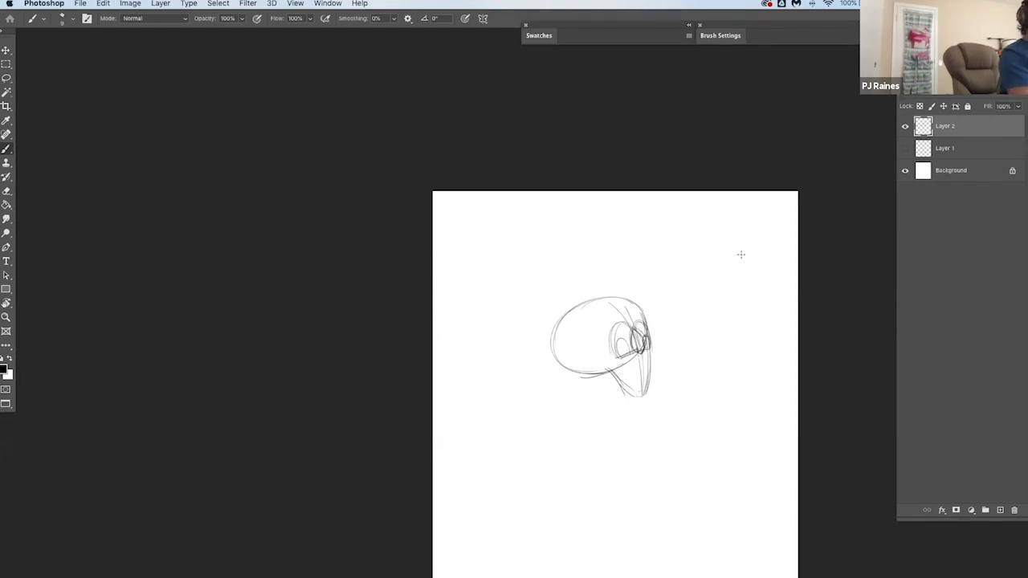
Handwrite a checklist in the canvas corner with boxes beside ALIEN, MALE and BARTENDER
mouse_move(444, 216)
left_mouse_down()
mouse_move(444, 206)
mouse_move(455, 216)
left_mouse_up()
mouse_move(458, 204)
left_mouse_down()
mouse_move(461, 216)
mouse_move(488, 204)
left_mouse_up()
mouse_move(443, 236)
left_mouse_down()
mouse_move(443, 225)
mouse_move(450, 235)
mouse_move(441, 235)
mouse_move(492, 226)
left_mouse_up()
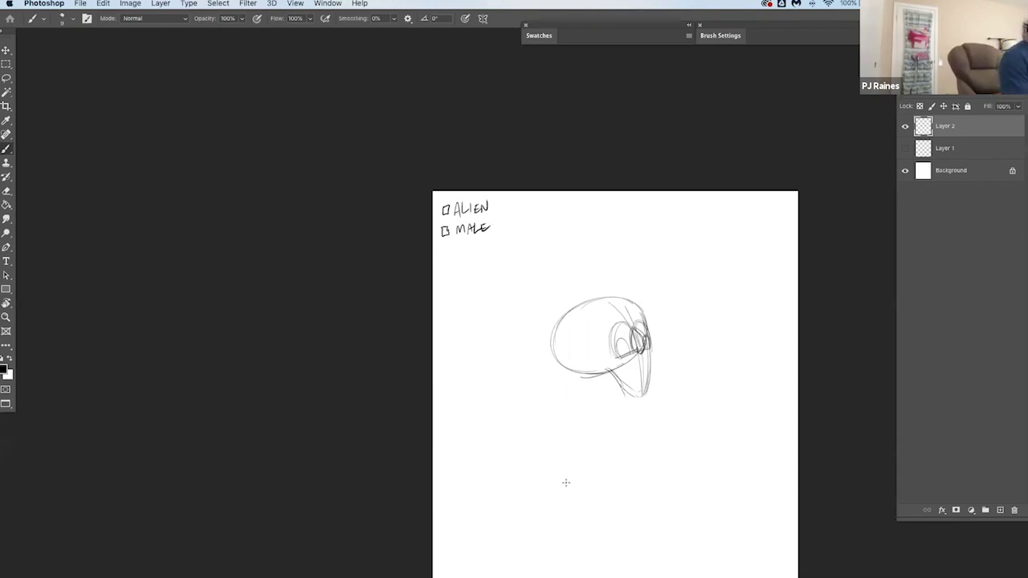
left_click_drag(442, 252, 526, 254)
key("super+z")
Lasso the handwritten checklist, cut and paste it onto its own layer, and scale it down to about three quarters
mouse_move(662, 468)
left_mouse_down()
mouse_move(603, 452)
mouse_move(616, 453)
left_mouse_up()
key("l")
mouse_move(442, 281)
left_mouse_down()
mouse_move(472, 177)
mouse_move(438, 279)
left_mouse_up()
key("ctrl+x")
key("ctrl+v")
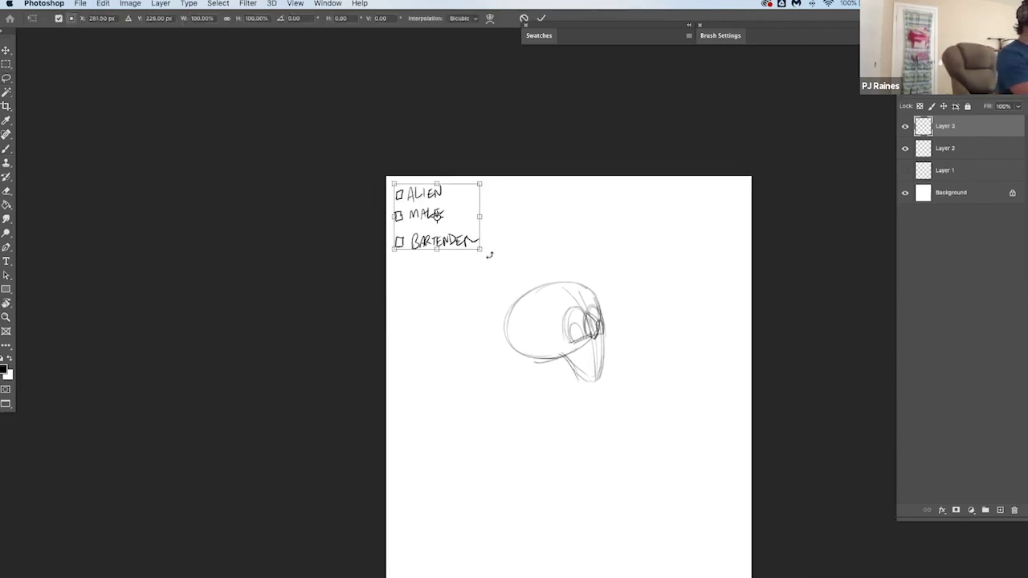
left_click_drag(489, 254, 463, 235)
key("Return")
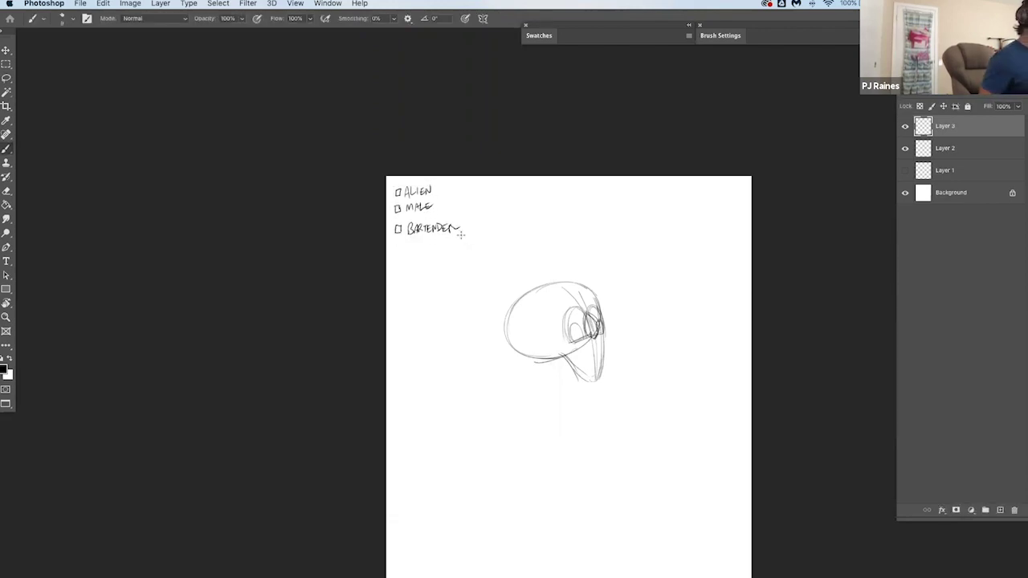
Nudge the checklist slightly up and to the right within the canvas corner
key("v")
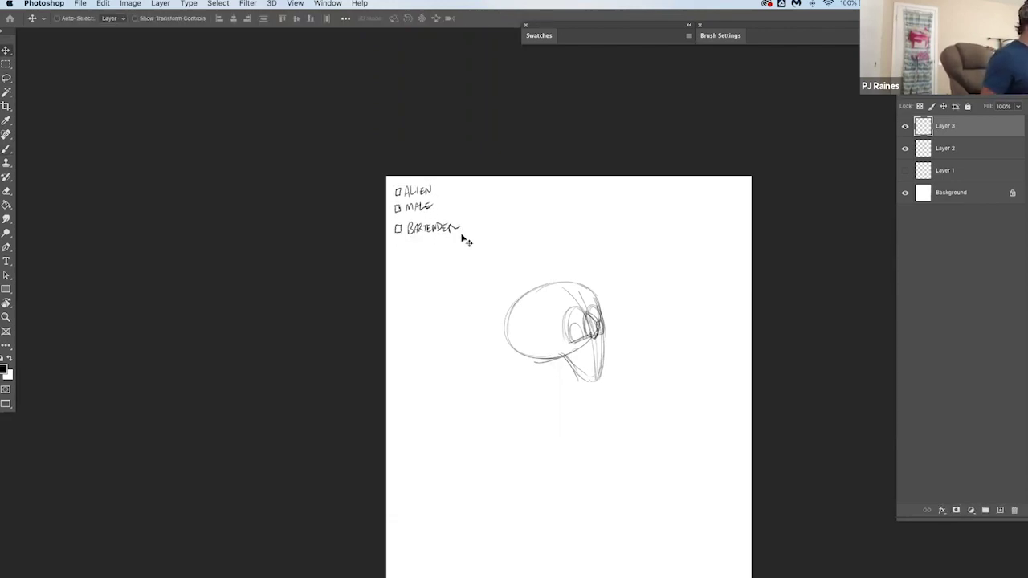
key("shift+Up")
key("Right")
key("Right")
key("Right")
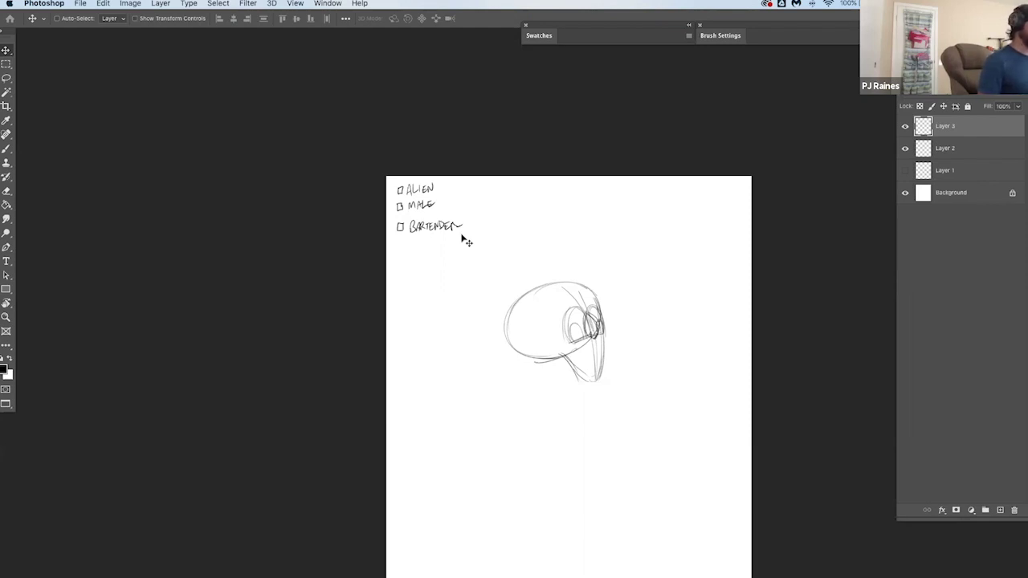
Sketch a wide-open mouth with a protruding upper lip over the jaw, undoing and redrawing strokes
key("b")
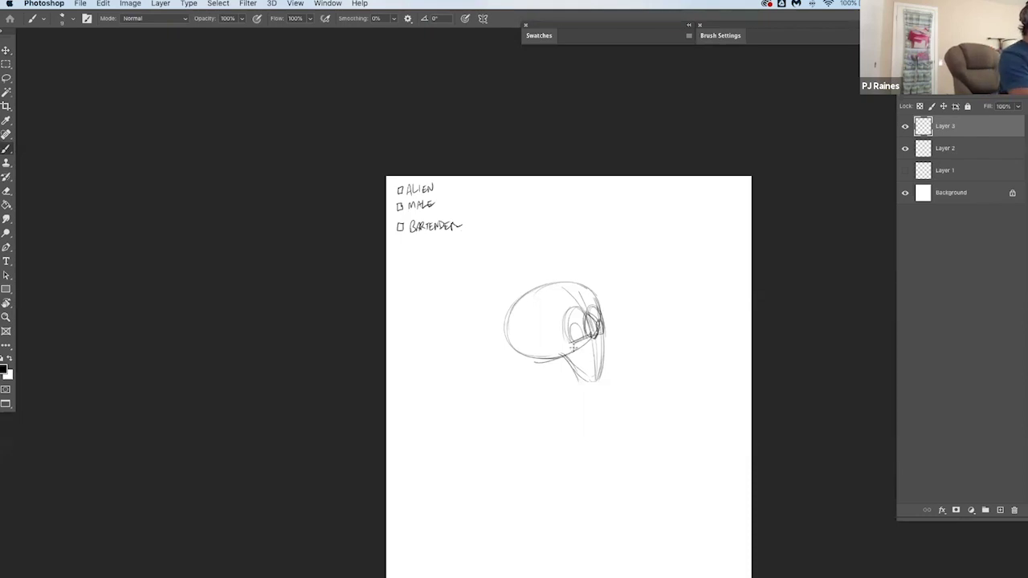
key("super+z")
key("super+z")
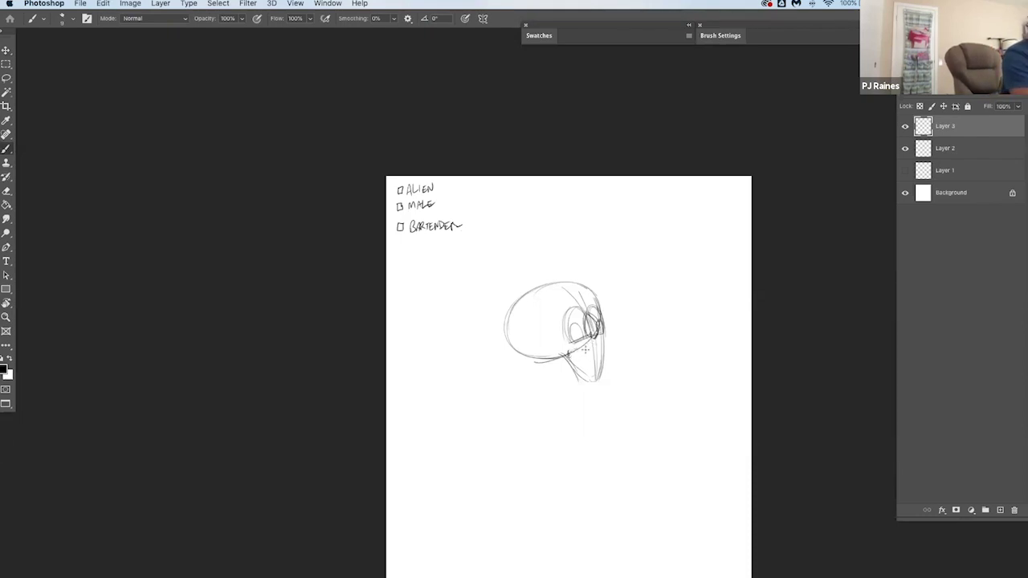
mouse_move(572, 355)
left_mouse_down()
mouse_move(606, 343)
mouse_move(590, 367)
mouse_move(599, 377)
mouse_move(591, 352)
mouse_move(607, 344)
left_mouse_up()
key("super+z")
key("super+z")
key("super+z")
key("super+z")
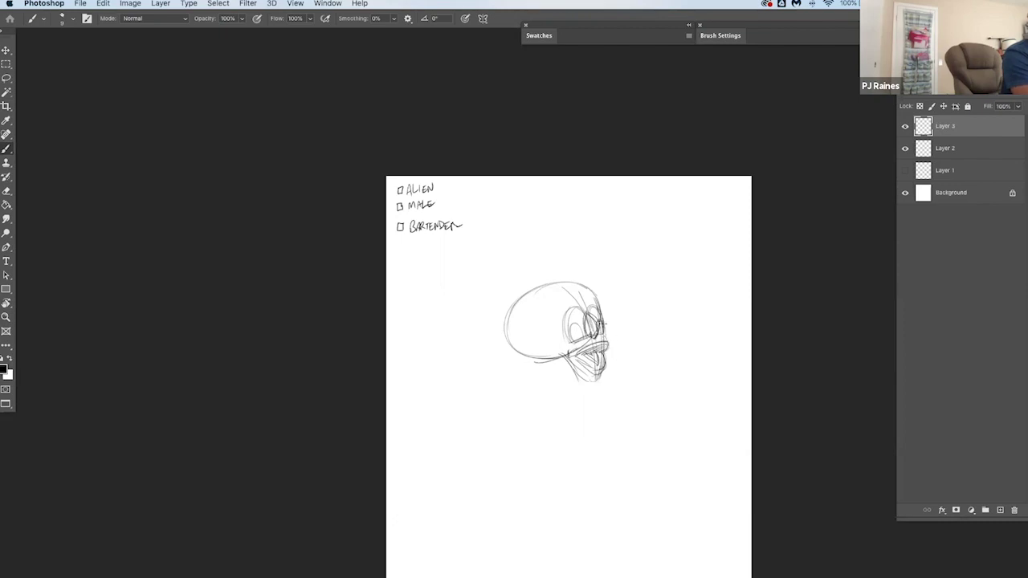
Sketch a puffy hair outline over the top and around the back of the head, undoing and redrawing strokes
key("super+z")
key("super+z")
key("super+z")
mouse_move(524, 293)
left_mouse_down()
mouse_move(563, 277)
mouse_move(550, 273)
left_mouse_up()
key("super+z")
mouse_move(515, 284)
left_mouse_down()
mouse_move(548, 275)
mouse_move(503, 299)
mouse_move(527, 275)
mouse_move(495, 308)
mouse_move(513, 284)
mouse_move(502, 293)
mouse_move(484, 334)
mouse_move(489, 323)
mouse_move(495, 368)
left_mouse_up()
key("super+z")
key("super+z")
key("super+z")
mouse_move(496, 307)
left_mouse_down()
mouse_move(488, 365)
mouse_move(536, 381)
mouse_move(501, 298)
mouse_move(486, 358)
mouse_move(478, 331)
mouse_move(519, 284)
mouse_move(583, 283)
mouse_move(482, 360)
mouse_move(537, 379)
left_mouse_up()
key("super+z")
key("super+z")
key("super+z")
Erase stray lines under the hair and redraw where its lower edge curls in behind the jaw
key("e")
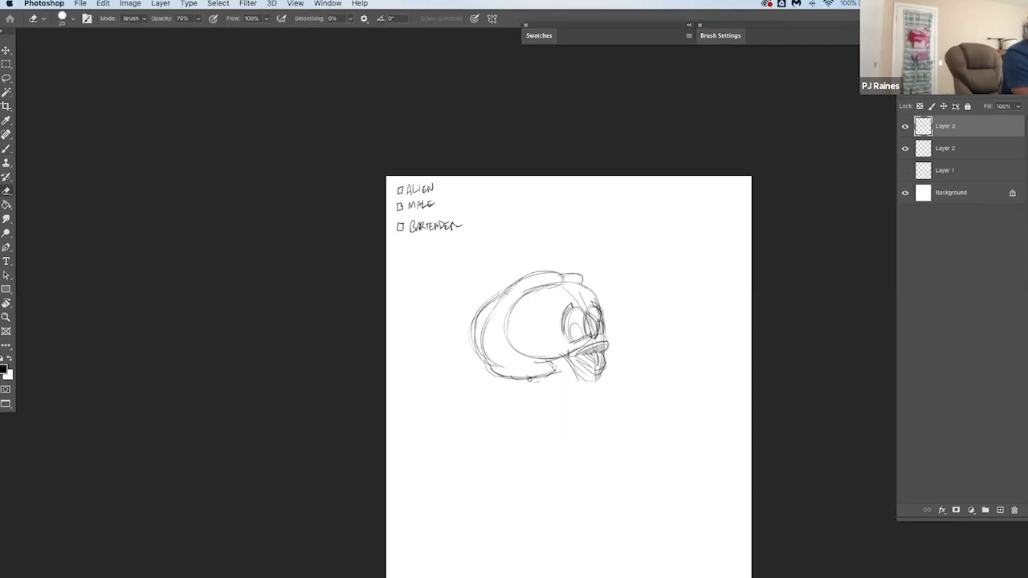
key("b")
key("super+z")
left_click_drag(546, 361, 550, 373)
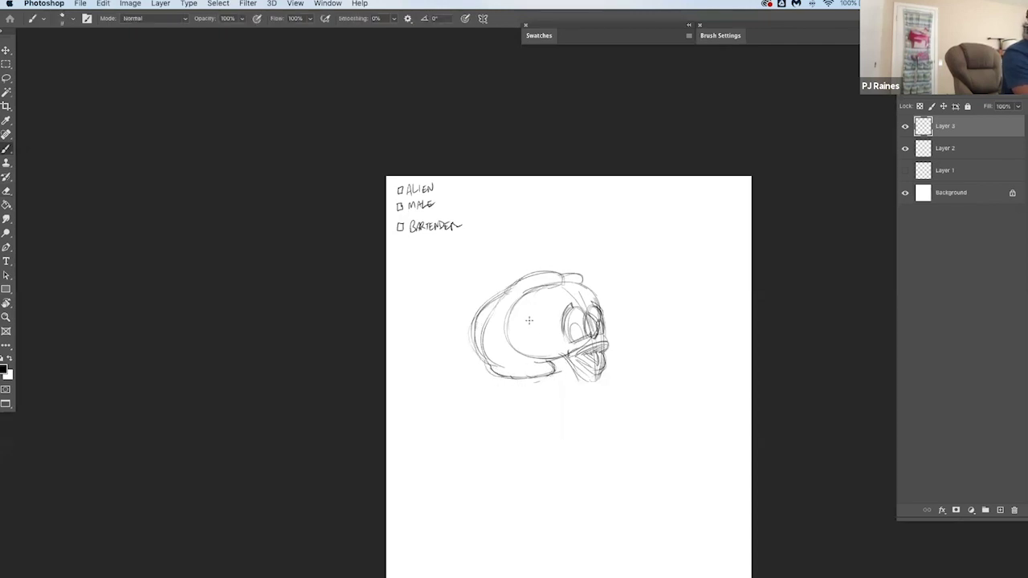
key("super+z")
Sketch the hairline from the forehead down to the sideburn and merge the sketch layer into Layer 2
mouse_move(518, 303)
left_mouse_down()
mouse_move(508, 322)
mouse_move(549, 324)
mouse_move(553, 342)
mouse_move(517, 316)
mouse_move(550, 349)
mouse_move(541, 361)
left_mouse_up()
key("super+z")
key("super+z")
key("e")
key("b")
key("super+e")
Erase the overlapping lines behind the jaw and sketch a small rounded ear there
key("e")
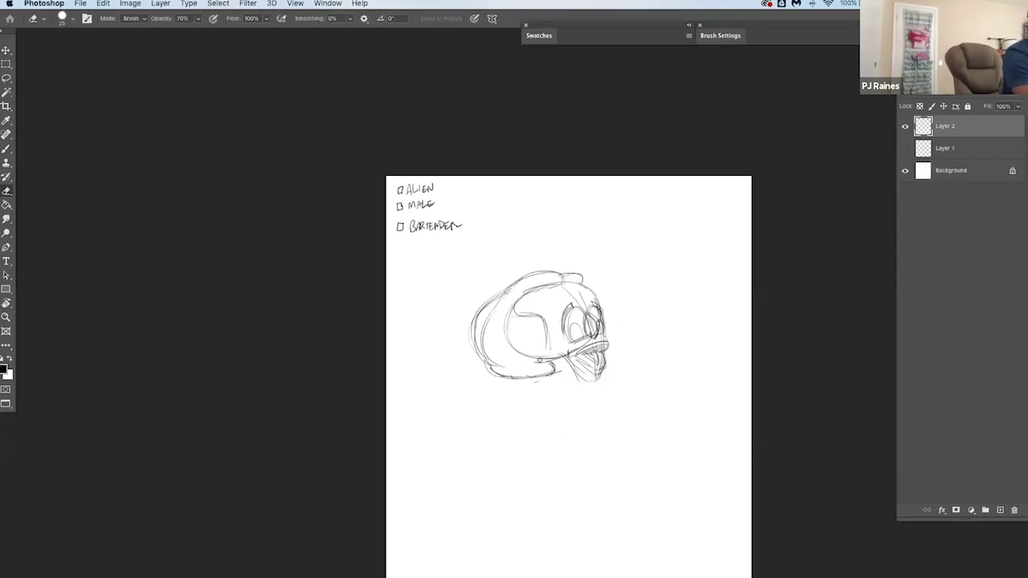
key("b")
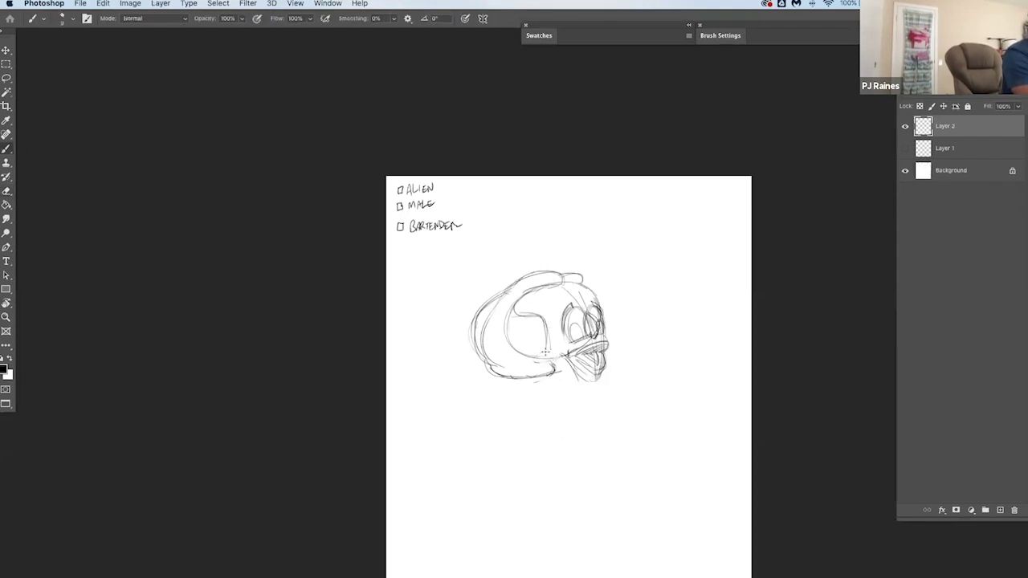
left_click_drag(534, 359, 548, 361)
key("super+z")
key("e")
key("b")
mouse_move(564, 359)
left_mouse_down()
mouse_move(554, 356)
mouse_move(567, 350)
left_mouse_up()
key("e")
key("b")
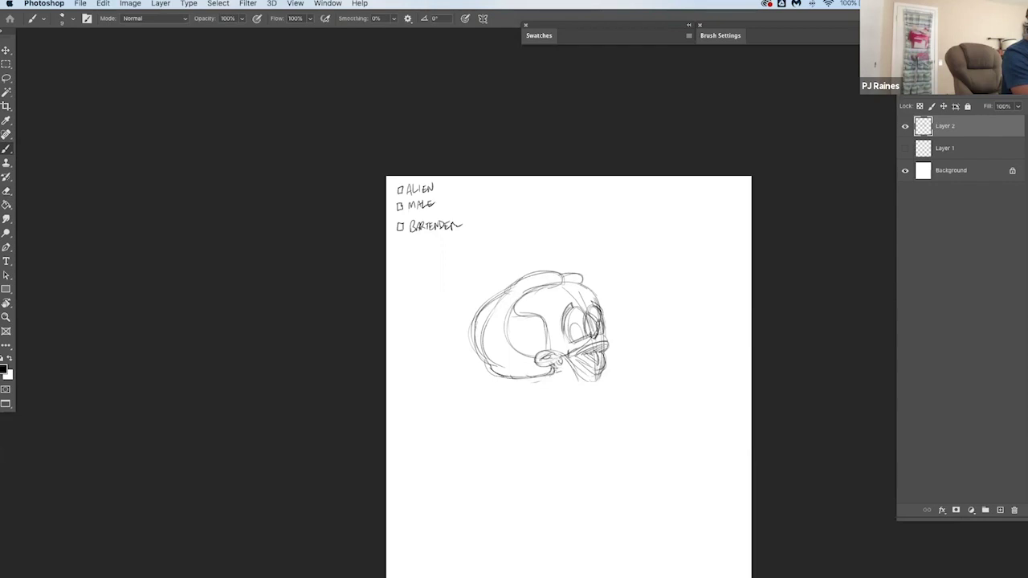
Clear the space below the ear and sketch a round hanging lobe, plus the small looped shape beside the far eye
key("e")
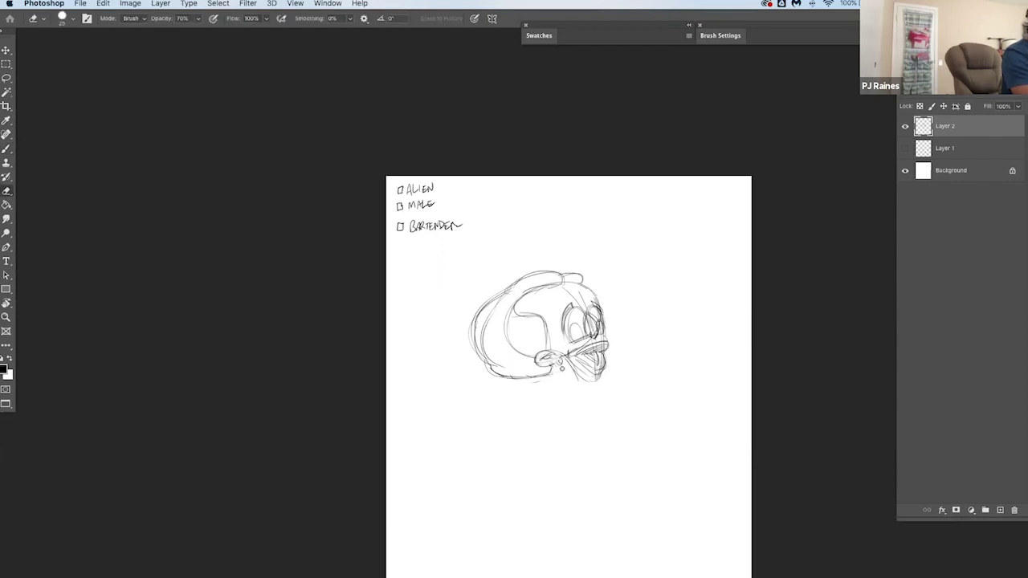
key("b")
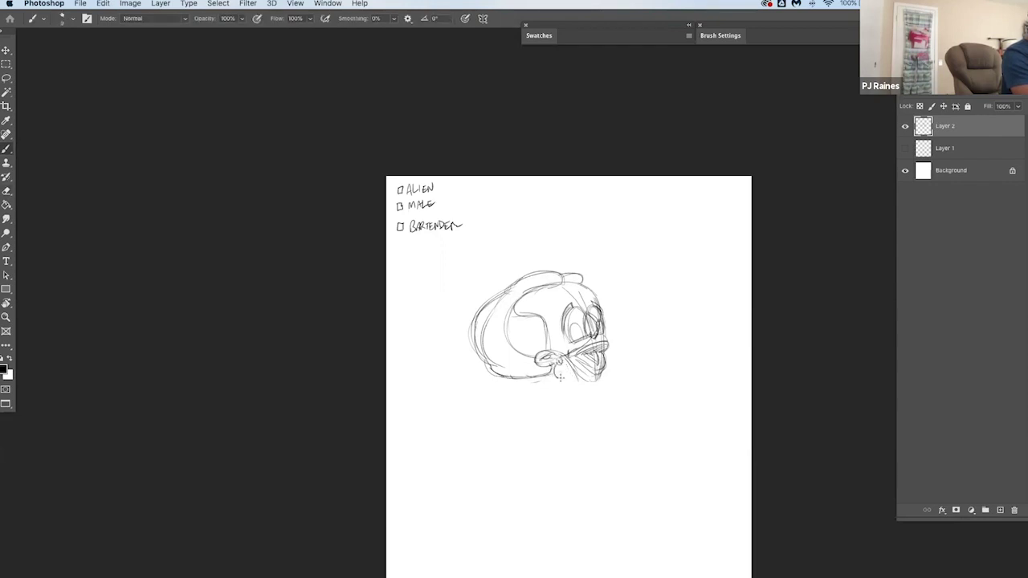
left_click_drag(559, 364, 565, 370)
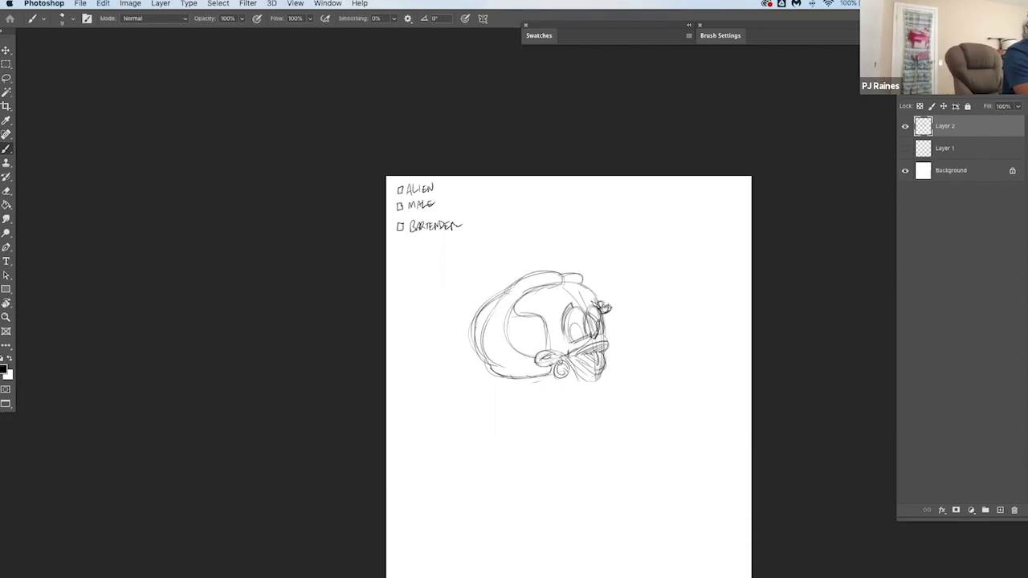
Lasso the head sketch and cut and paste it onto its own layer, separate from the checklist
key("super+t")
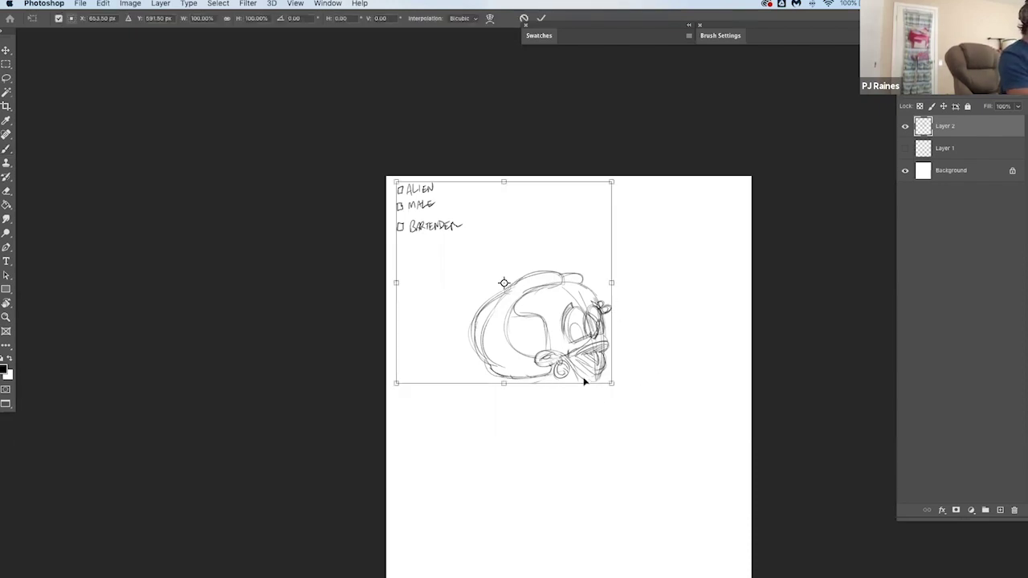
key("Return")
key("l")
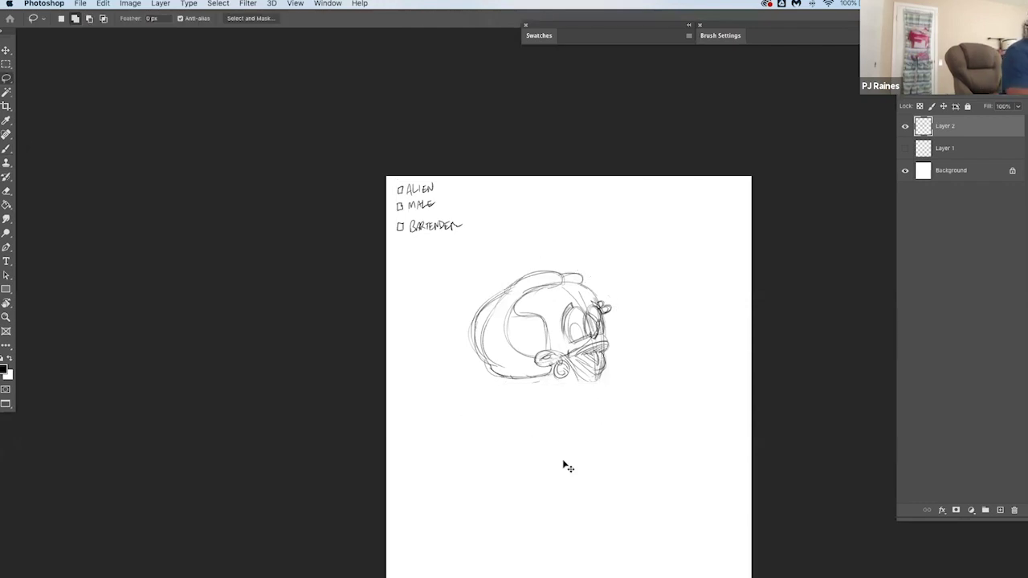
key("super+a")
key("super+x")
key("super+v")
Rotate the head sketch slightly clockwise, shift it up and to the right, and return to the Brush tool
key("super+t")
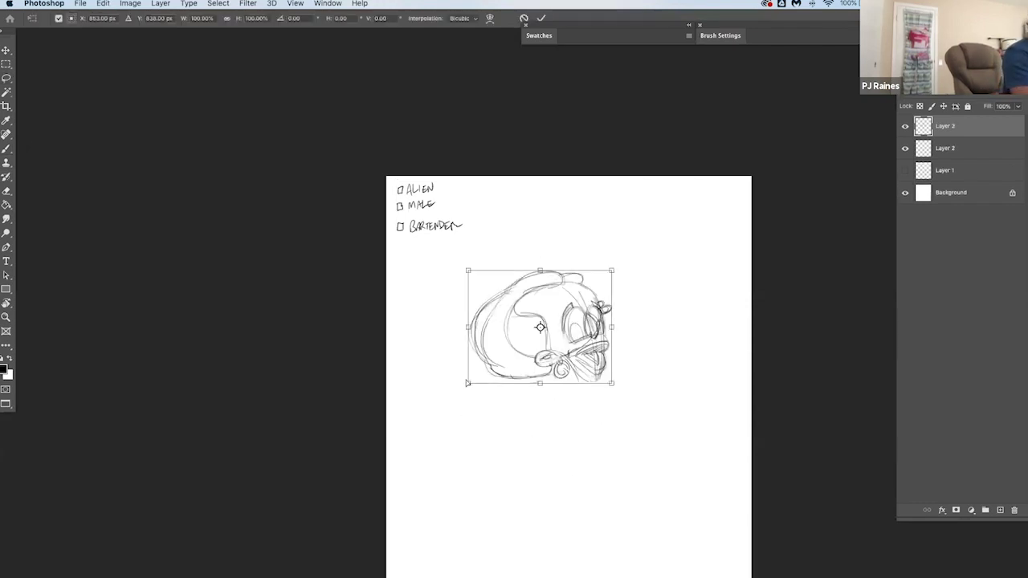
left_click_drag(467, 381, 465, 373)
left_click_drag(611, 383, 641, 388)
key("Return")
key("Return")
key("b")
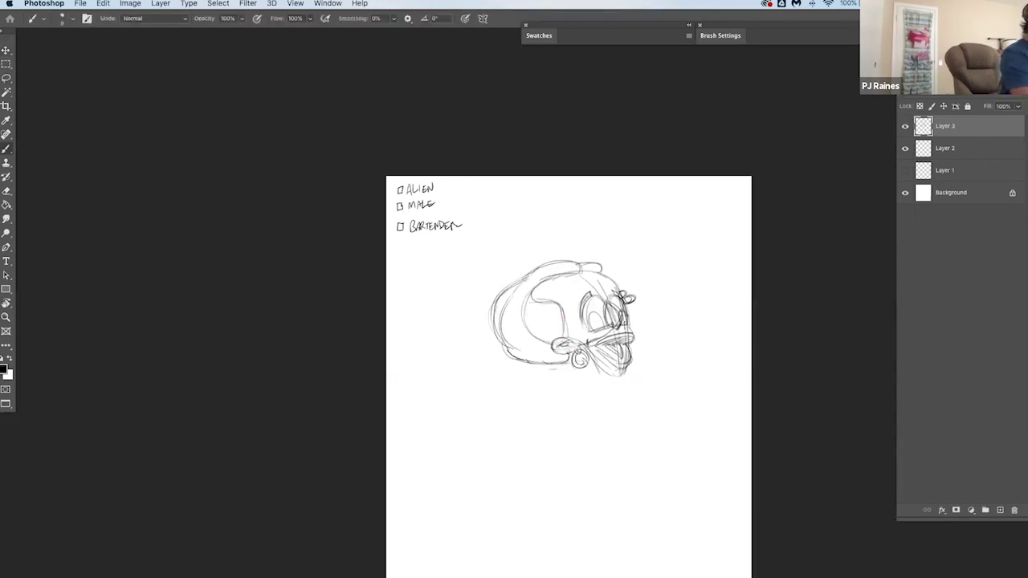
Lasso the face and ear of the head sketch and transform them so the face sits slightly lower, then deselect
key("l")
mouse_move(646, 274)
left_mouse_down()
mouse_move(585, 277)
mouse_move(563, 297)
mouse_move(568, 321)
mouse_move(554, 357)
mouse_move(569, 361)
mouse_move(597, 413)
mouse_move(667, 345)
left_mouse_up()
key("ctrl+t")
key("super+z")
left_click_drag(608, 435, 618, 439)
key("Return")
key("ctrl+d")
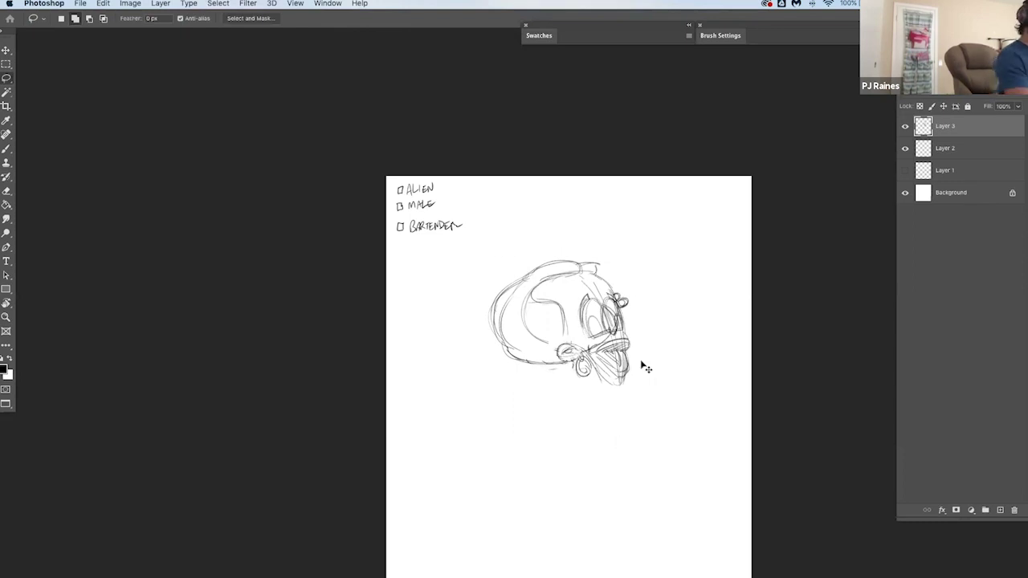
Lasso the face again, skew it slightly so the eyes lean forward, and return to the Brush tool
mouse_move(625, 278)
left_mouse_down()
mouse_move(568, 290)
mouse_move(560, 351)
mouse_move(580, 385)
mouse_move(642, 419)
left_mouse_up()
key("ctrl+t")
mouse_move(621, 276)
left_mouse_down()
mouse_move(643, 266)
mouse_move(628, 263)
left_mouse_up()
key("Return")
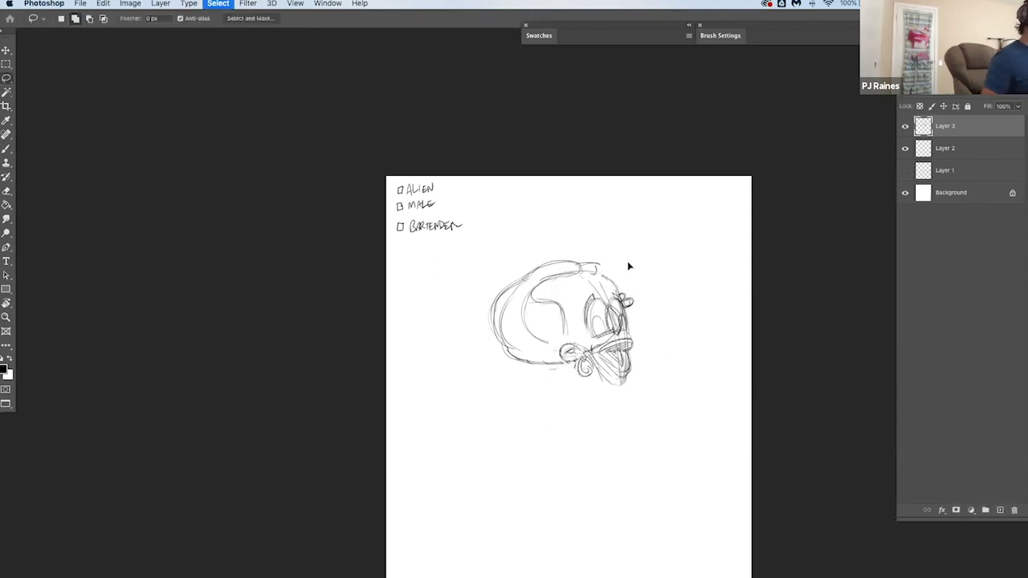
key("b")
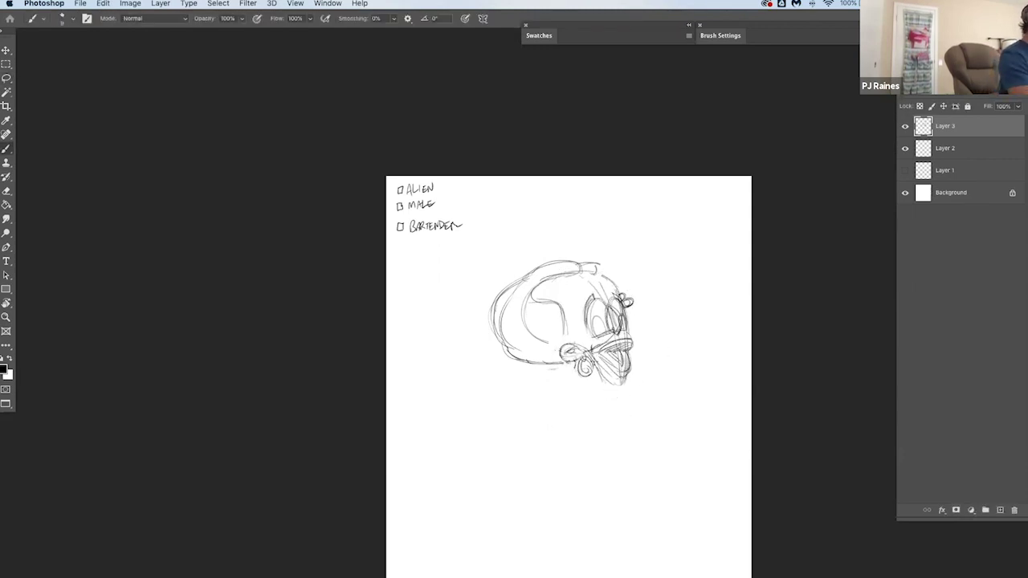
Sketch a thin neck, a slanted shoulder line, an oval chest and a narrow waist below the jaw
mouse_move(607, 374)
left_mouse_down()
mouse_move(618, 403)
mouse_move(619, 393)
mouse_move(645, 388)
mouse_move(620, 434)
mouse_move(634, 440)
left_mouse_up()
left_click_drag(622, 394, 623, 440)
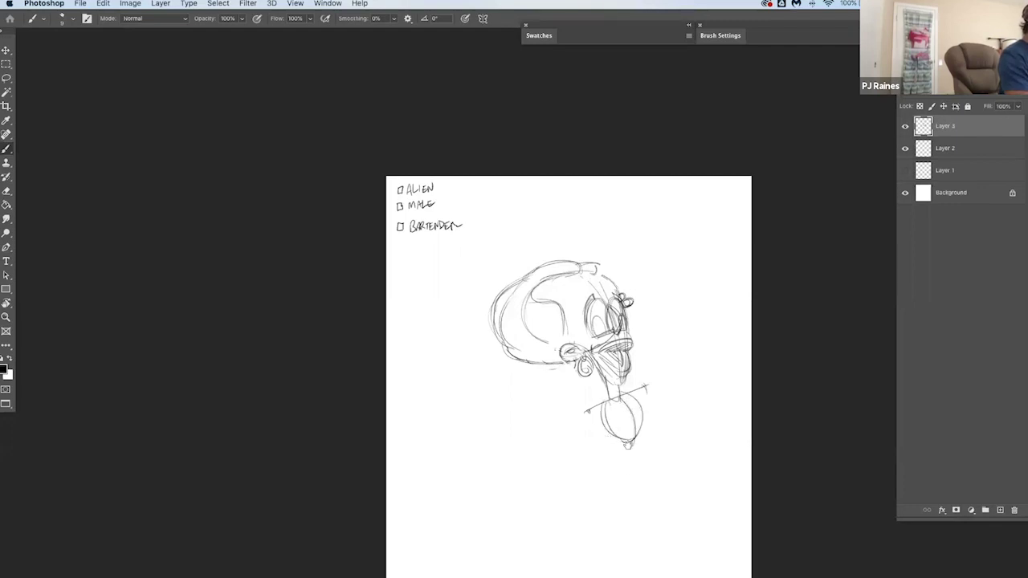
scroll(615, 376, "down", 3)
mouse_move(607, 360)
left_mouse_down()
mouse_move(600, 401)
mouse_move(619, 410)
mouse_move(587, 416)
mouse_move(619, 419)
mouse_move(597, 416)
mouse_move(594, 427)
mouse_move(619, 433)
left_mouse_up()
key("super+z")
key("super+z")
Sketch a rounded pelvis at the end of the waist and pointed collar shapes at both shoulders
mouse_move(589, 330)
left_mouse_down()
mouse_move(612, 360)
mouse_move(597, 402)
mouse_move(601, 435)
left_mouse_up()
mouse_move(625, 360)
left_mouse_down()
mouse_move(610, 404)
mouse_move(630, 347)
mouse_move(595, 333)
mouse_move(606, 318)
mouse_move(635, 314)
mouse_move(636, 338)
left_mouse_up()
key("super+z")
key("super+z")
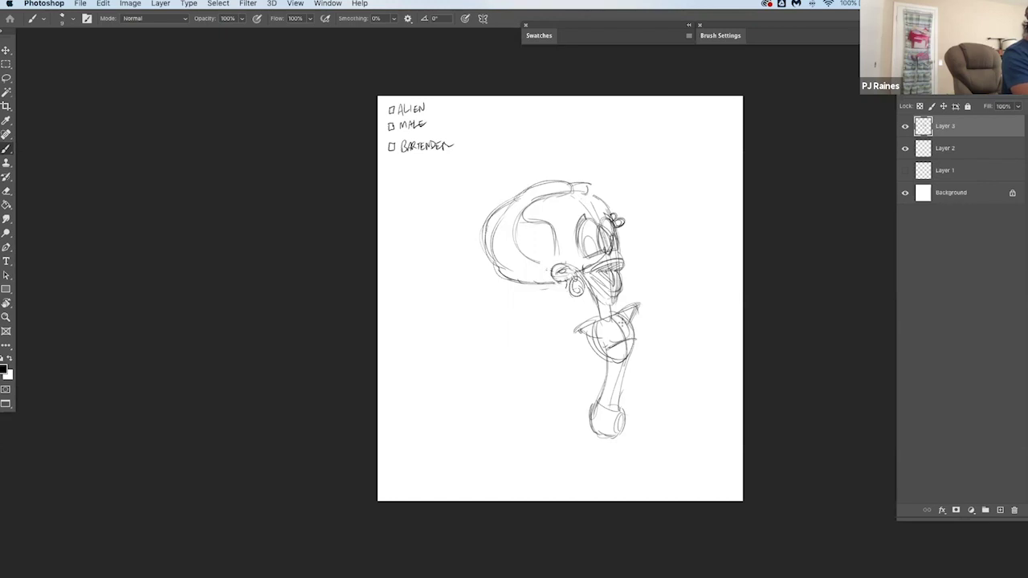
key("super+z")
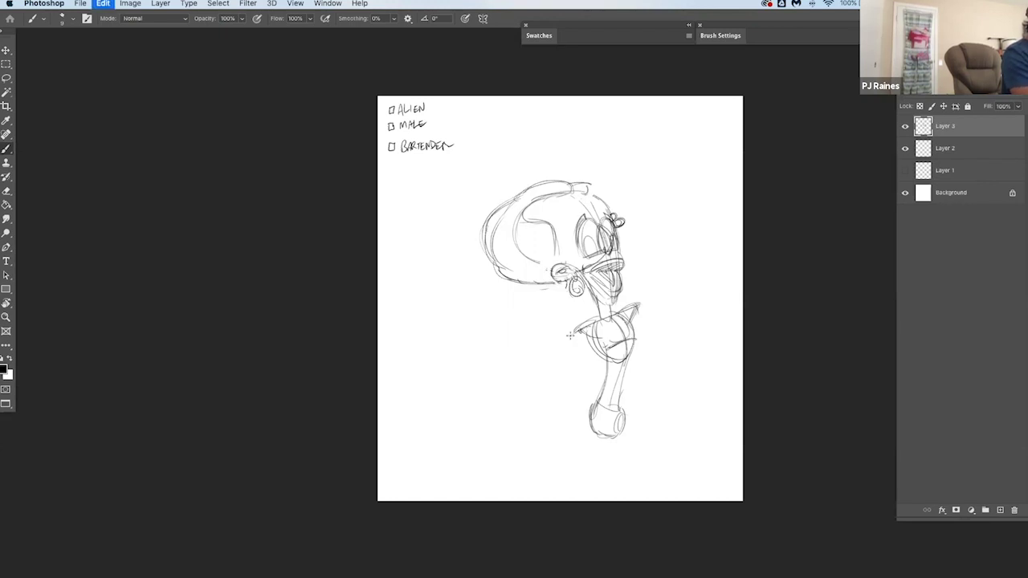
Sketch both upper arms out from the shoulders and a raised forearm in front of the face
mouse_move(577, 328)
left_mouse_down()
mouse_move(548, 347)
mouse_move(594, 339)
left_mouse_up()
left_click_drag(638, 309, 684, 291)
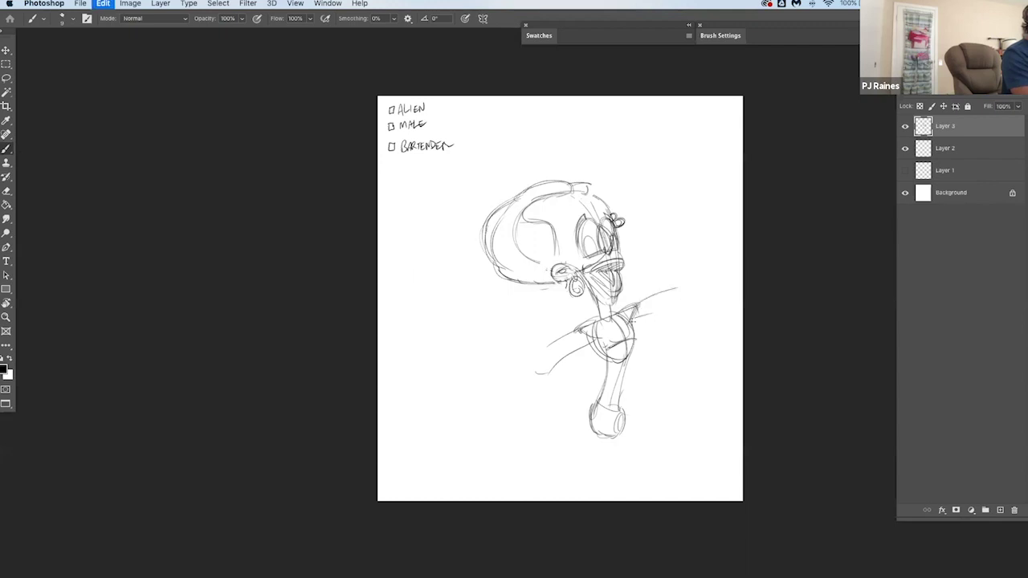
mouse_move(631, 321)
left_mouse_down()
mouse_move(684, 308)
mouse_move(697, 286)
mouse_move(664, 245)
mouse_move(658, 207)
mouse_move(698, 297)
left_mouse_up()
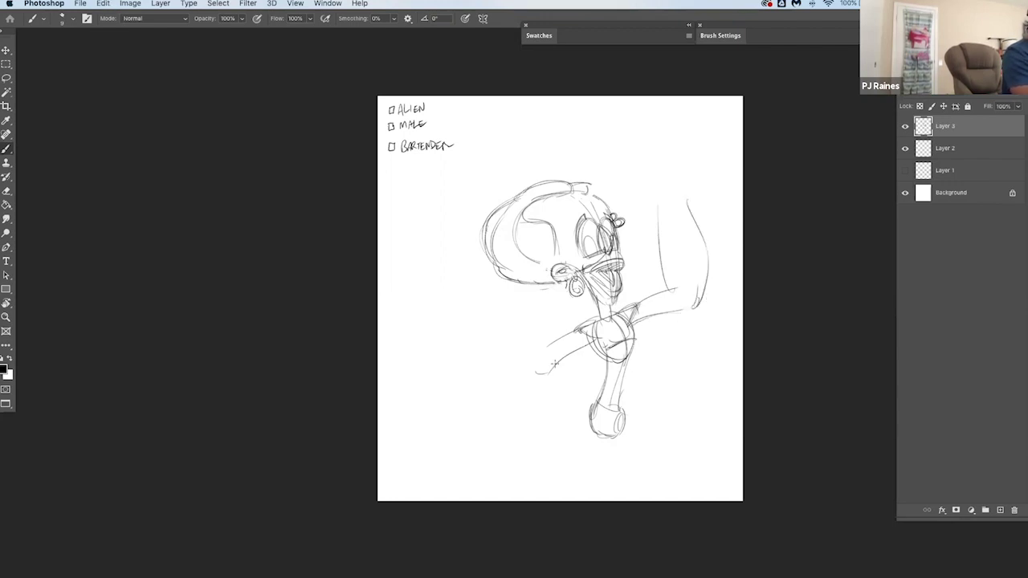
Sketch the bulging forearm of the arm behind the head and an open hand at its end
mouse_move(468, 323)
left_mouse_down()
mouse_move(549, 384)
mouse_move(492, 358)
mouse_move(543, 378)
left_mouse_up()
key("super+z")
mouse_move(486, 300)
left_mouse_down()
mouse_move(546, 342)
mouse_move(490, 303)
left_mouse_up()
key("super+z")
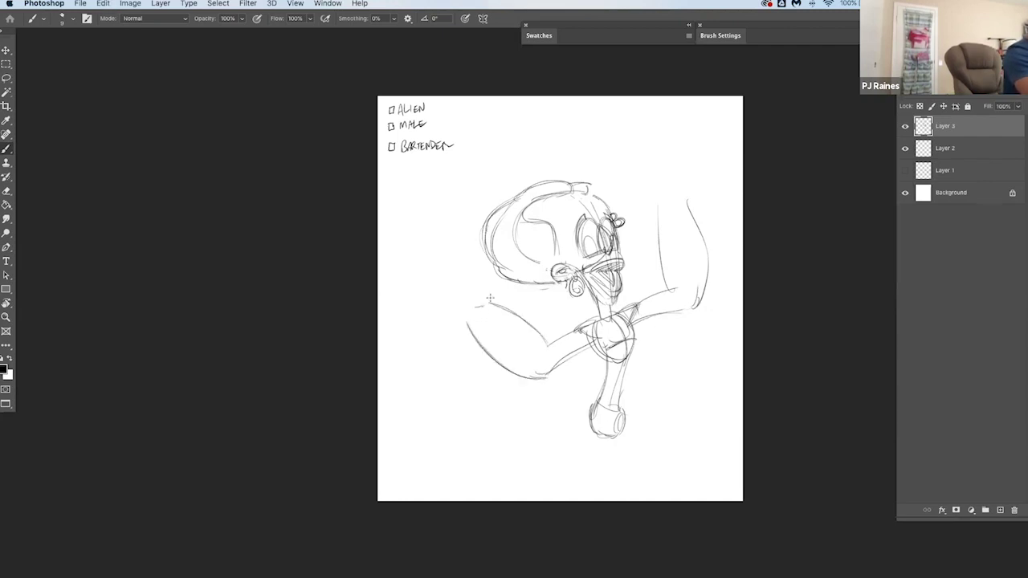
key("super+z")
key("super+z")
key("super+z")
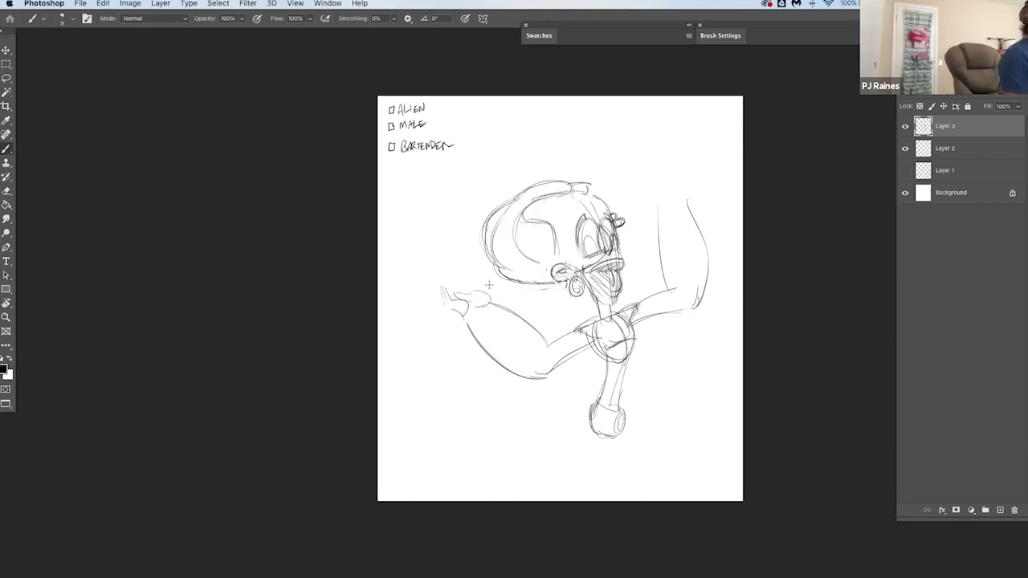
Scale the whole figure down slightly and move it up on the canvas
key("super+t")
left_click_drag(441, 433, 455, 417)
key("Return")
key("v")
left_click_drag(657, 412, 651, 392)
Lasso the head, cut it from the figure and paste it onto its own layer
key("l")
mouse_move(601, 284)
left_mouse_down()
mouse_move(635, 259)
mouse_move(601, 148)
mouse_move(478, 227)
mouse_move(578, 285)
left_mouse_up()
key("Delete")
key("super+d")
key("super+t")
key("Return")
key("super+v")
Scale the head down slightly, skew it a little and reposition it over the neck
key("super+t")
left_click_drag(486, 161, 498, 171)
left_click_drag(564, 171, 555, 167)
key("shift+Left")
key("shift+Left")
key("shift+Right")
key("shift+Right")
key("shift+Down")
key("shift+Right")
key("shift+Down")
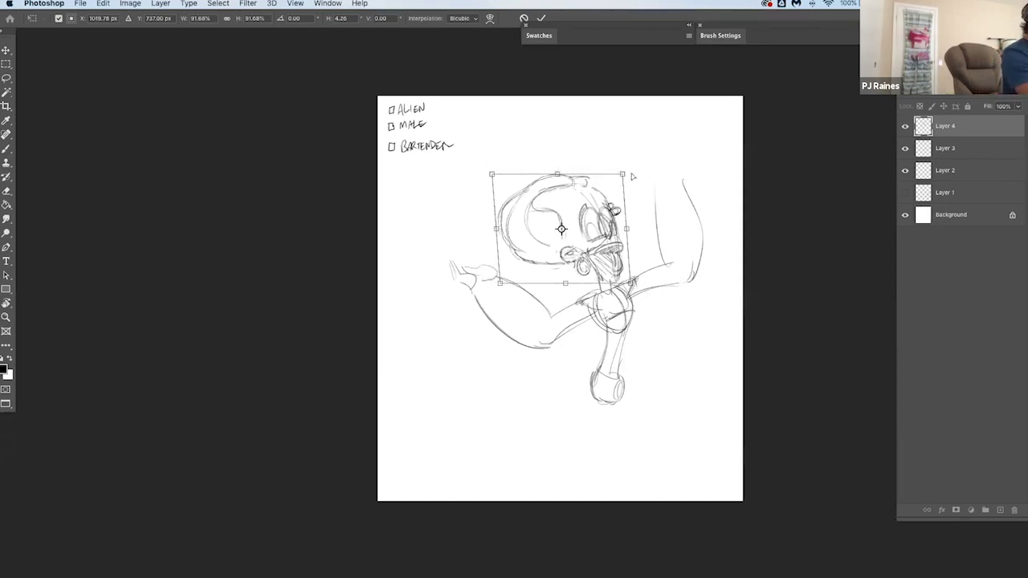
left_click_drag(634, 176, 634, 172)
key("Return")
Shrink the body on Layer 3 slightly and skew it so its lower end shifts toward the raised-arm side
key("l")
left_click(940, 148)
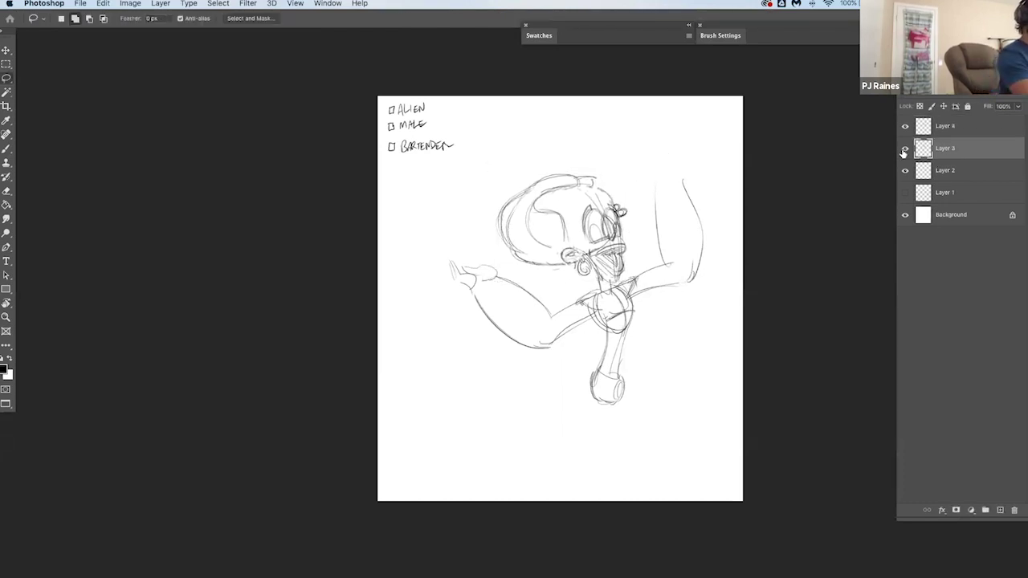
key("super+t")
left_click_drag(702, 176, 697, 183)
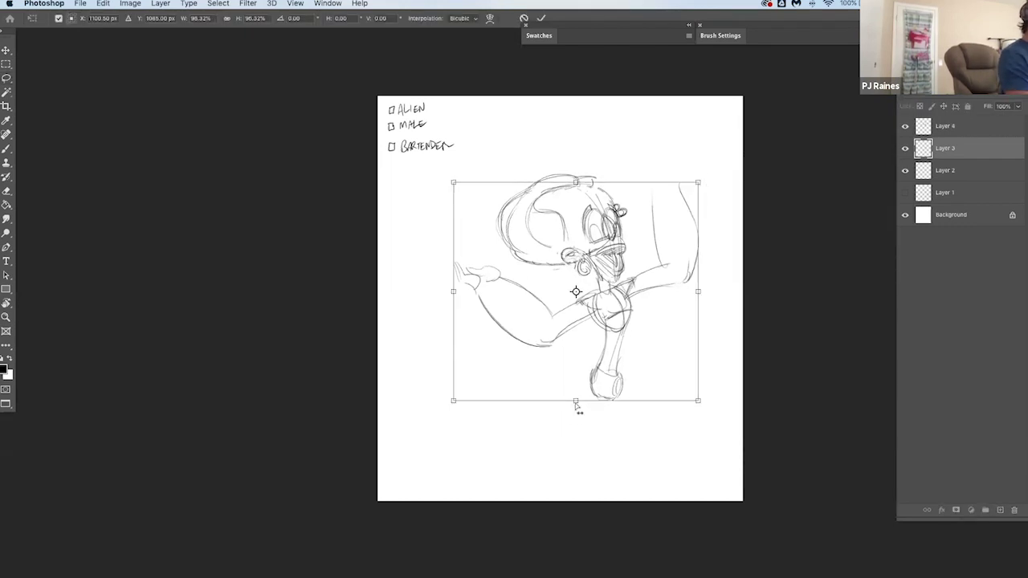
left_click_drag(576, 406, 585, 410)
key("Return")
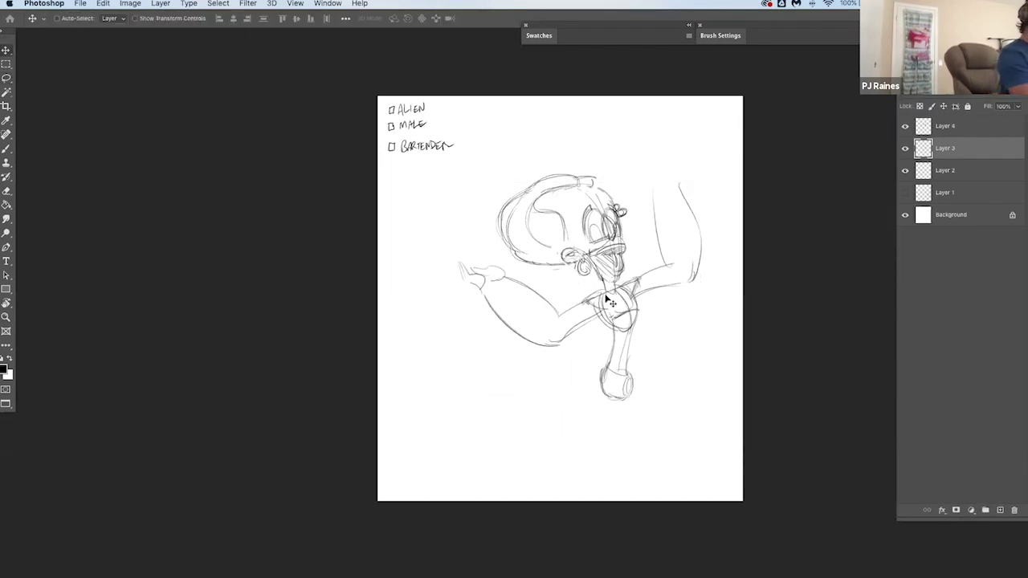
Redraw the upper arm contours more firmly and add a second line along the raised forearm's inner edge
key("b")
left_click_drag(599, 290, 558, 314)
key("super+z")
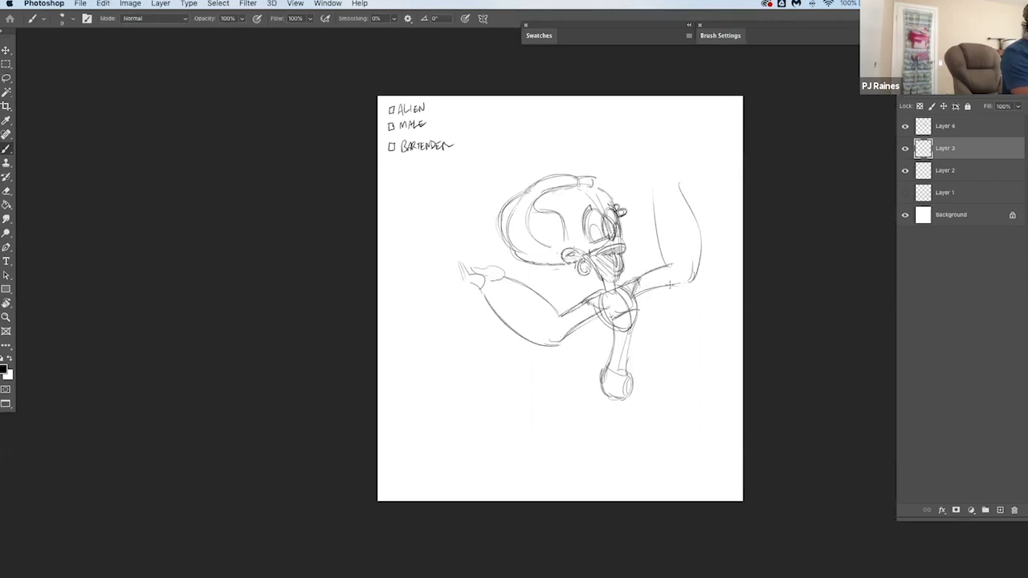
key("super+z")
left_click_drag(648, 287, 696, 279)
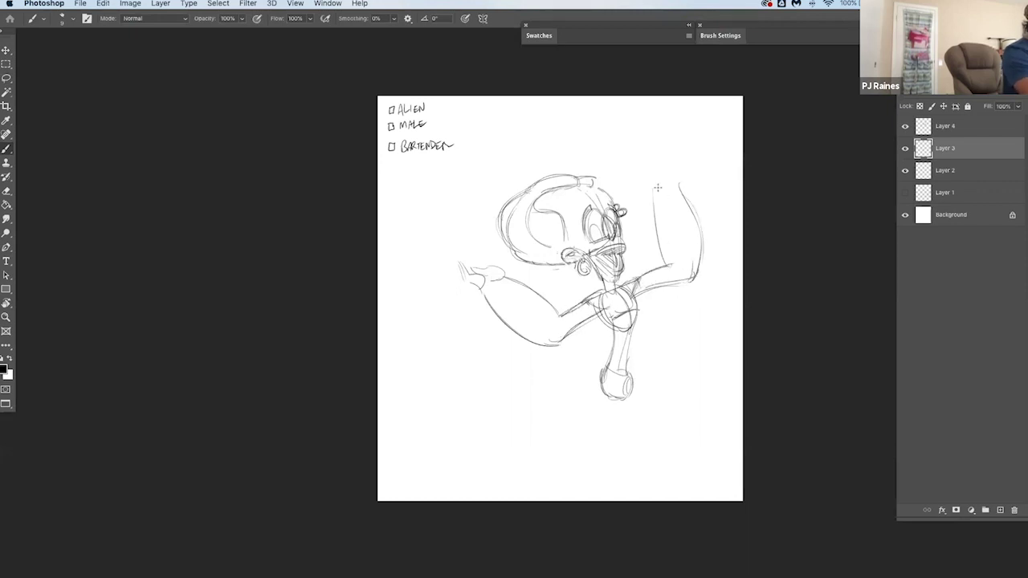
key("super+z")
left_click_drag(658, 201, 666, 262)
Lasso the raised forearm, skew its upper end outward by about 11 degrees, and sketch a rounded hand on top
key("l")
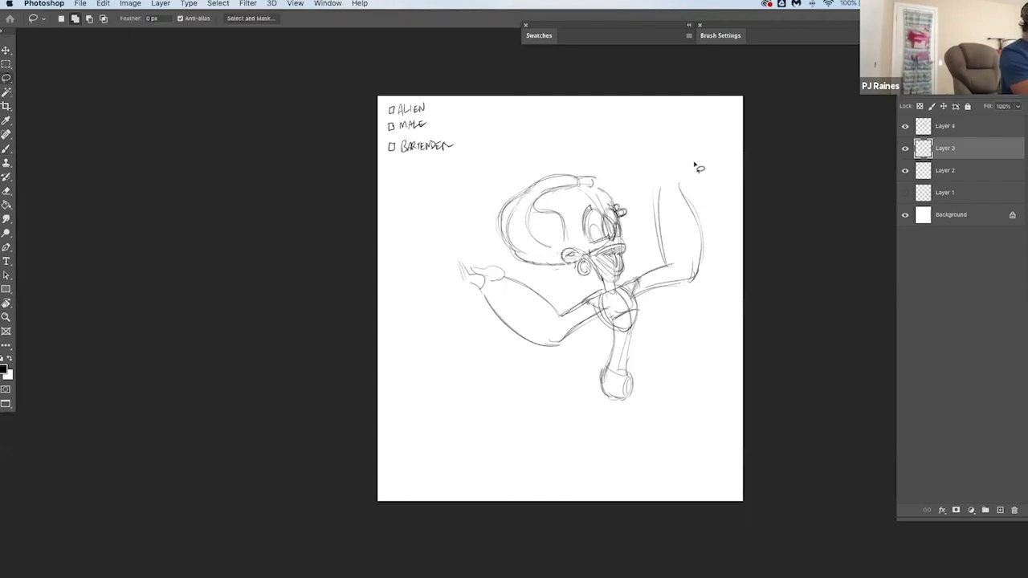
mouse_move(693, 166)
left_mouse_down()
mouse_move(658, 265)
mouse_move(723, 183)
left_mouse_up()
key("super+t")
left_click_drag(688, 153, 700, 150)
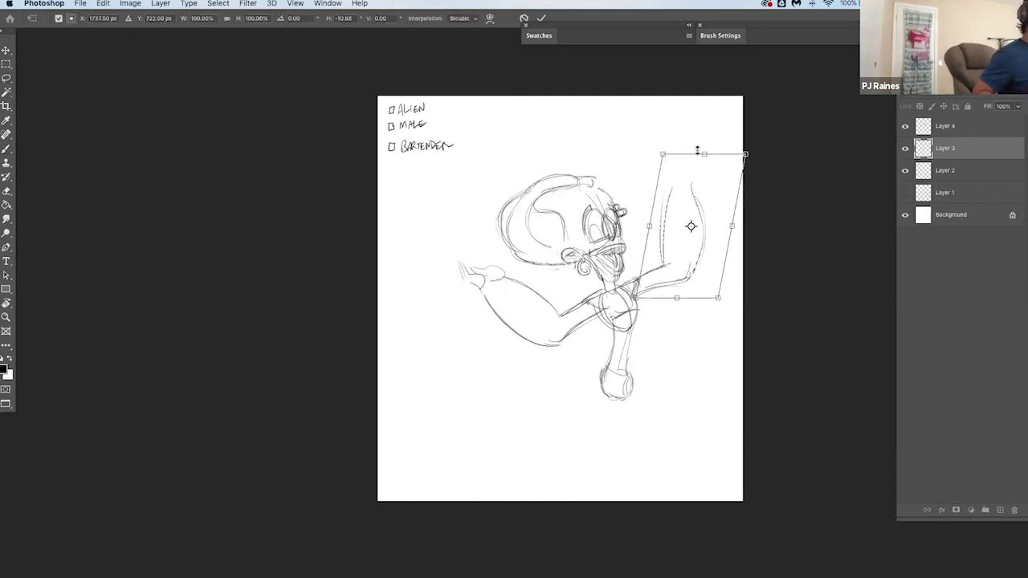
key("Return")
key("b")
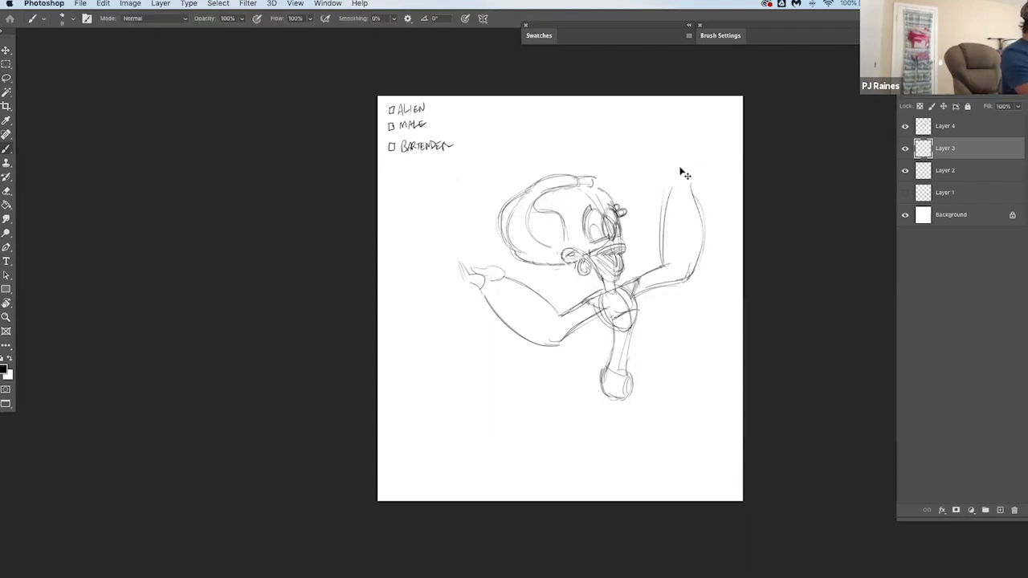
mouse_move(682, 170)
left_mouse_down()
mouse_move(671, 184)
mouse_move(690, 165)
mouse_move(640, 279)
mouse_move(710, 137)
left_mouse_up()
Lasso both arms, cut them from the body and paste them in place on their own layer
key("l")
mouse_move(577, 296)
left_mouse_down()
mouse_move(490, 252)
mouse_move(471, 355)
mouse_move(597, 402)
left_mouse_up()
key("super+x")
key("super+shift+v")
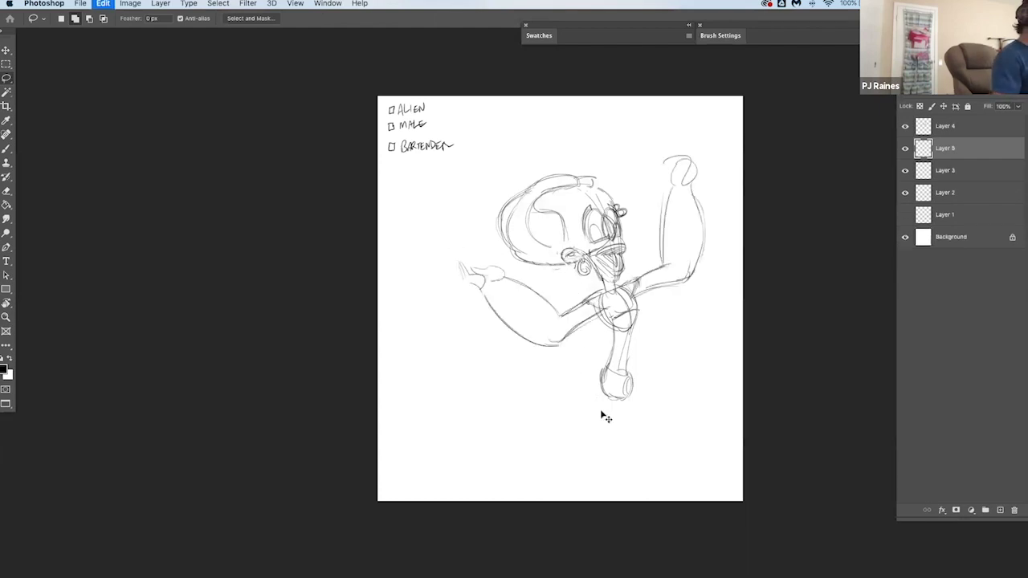
Enlarge the arms so they spread wider on both sides of the body
key("ctrl+t")
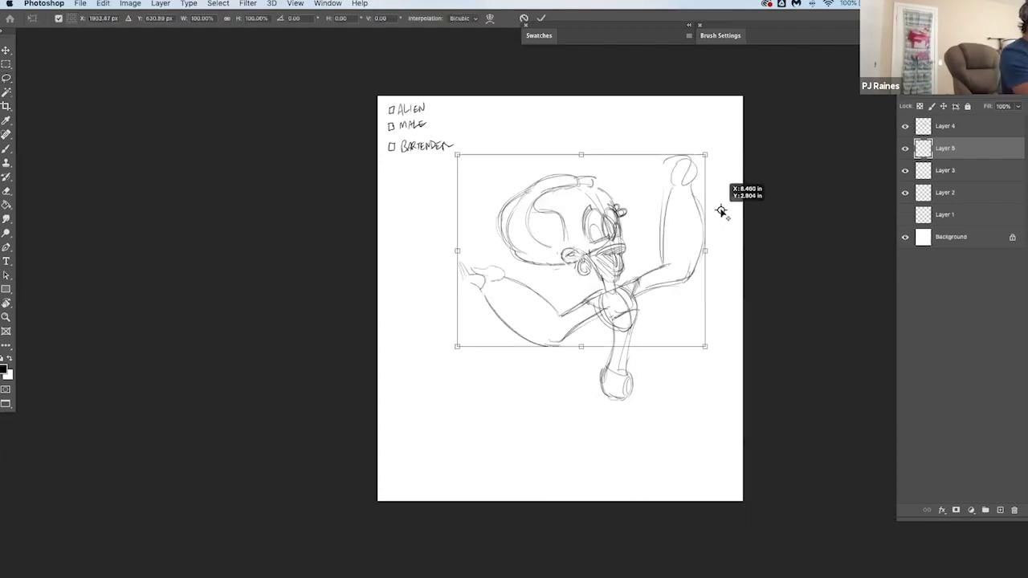
key("Return")
key("ctrl+t")
mouse_move(704, 250)
left_mouse_down()
mouse_move(730, 241)
mouse_move(721, 251)
left_mouse_up()
left_click_drag(722, 150, 726, 143)
key("Return")
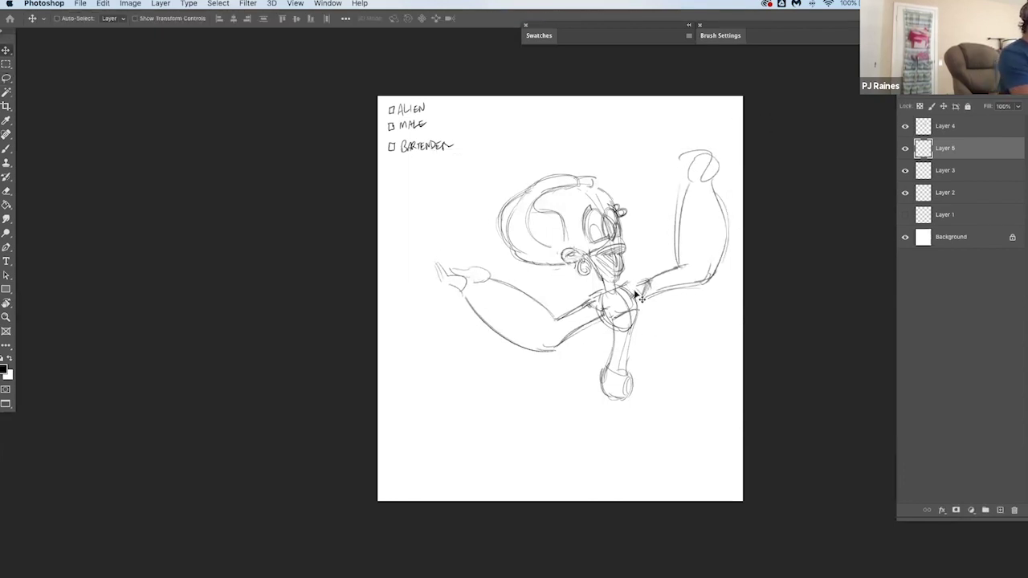
Nudge the arms toward the open-hand side to line up with the shoulders and merge them into Layer 3
key("v")
key("Left")
key("Left")
key("Left")
key("Left")
key("super+e")
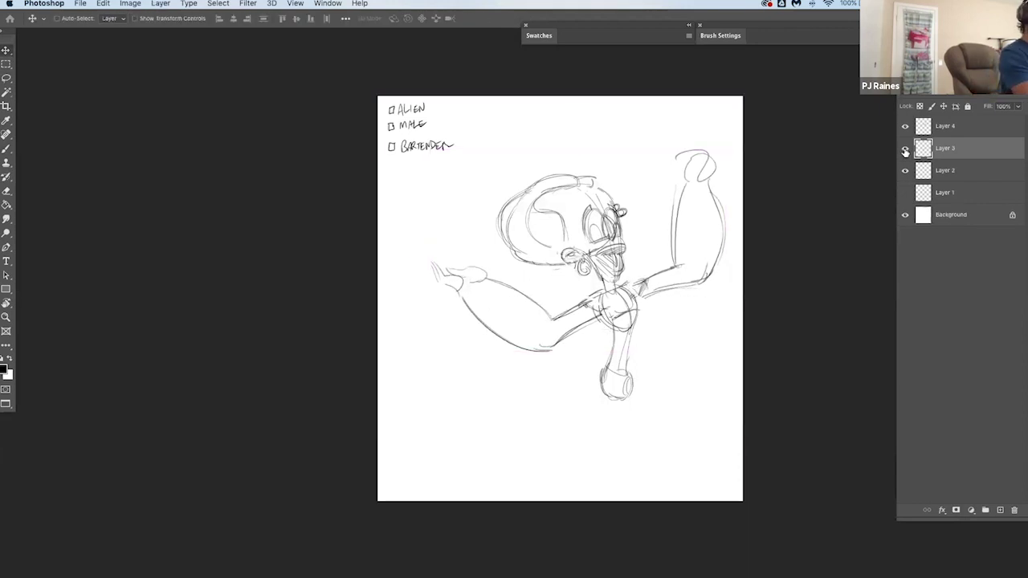
Check the body and head layers by toggling their visibility and merge both down into Layer 2 with the checklist
left_click(905, 148)
left_click(905, 149)
left_click(929, 127)
key("super+e")
left_click(905, 127)
left_click(906, 127)
key("super+e")
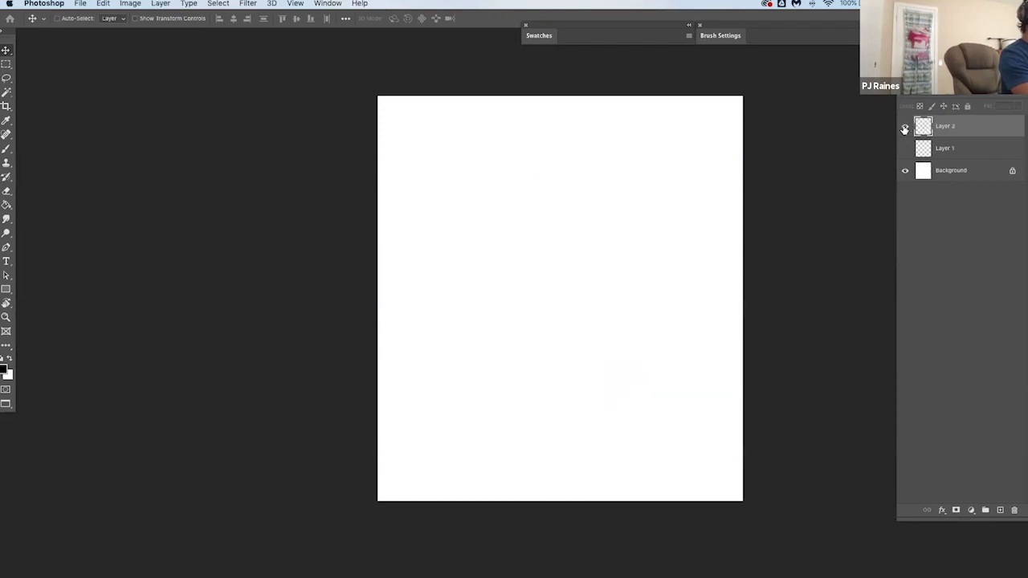
Lasso the whole figure and cut and paste it onto a new layer, separate from the checklist
key("b")
key("l")
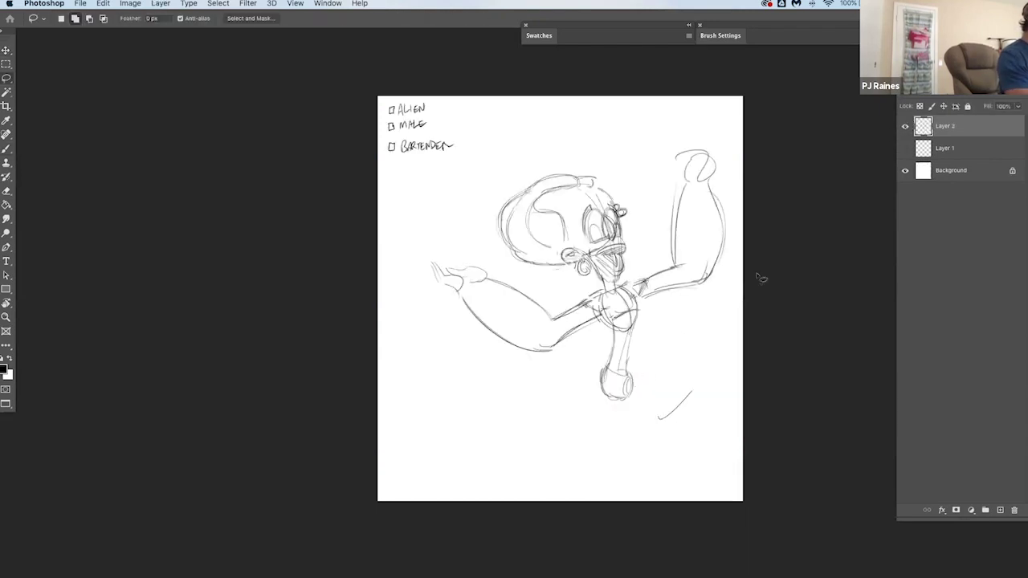
mouse_move(760, 278)
left_mouse_down()
mouse_move(507, 163)
mouse_move(619, 477)
left_mouse_up()
key("Delete")
key("super+v")
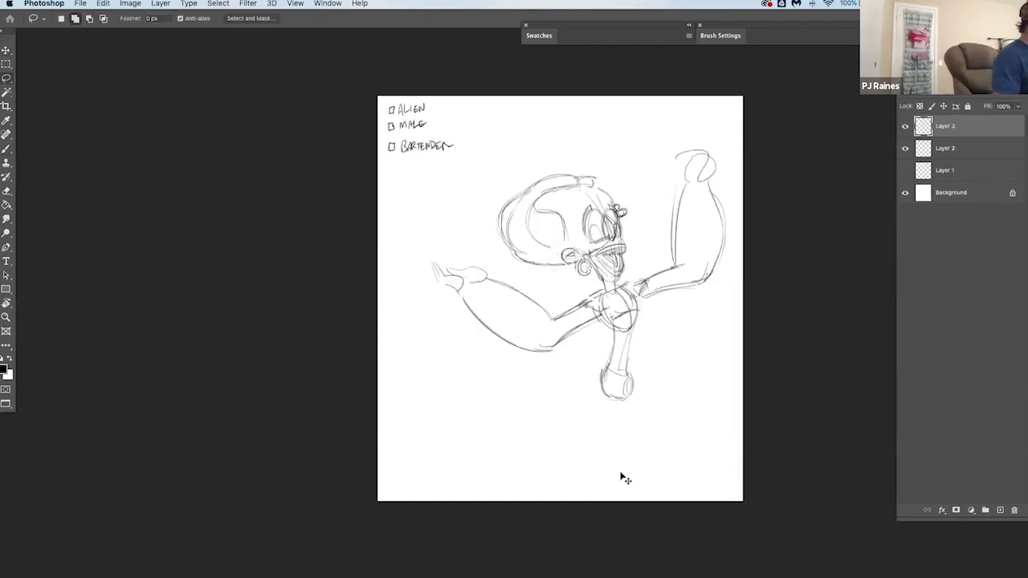
Rotate the figure about 2 degrees counterclockwise
key("super+t")
left_click_drag(421, 410, 424, 413)
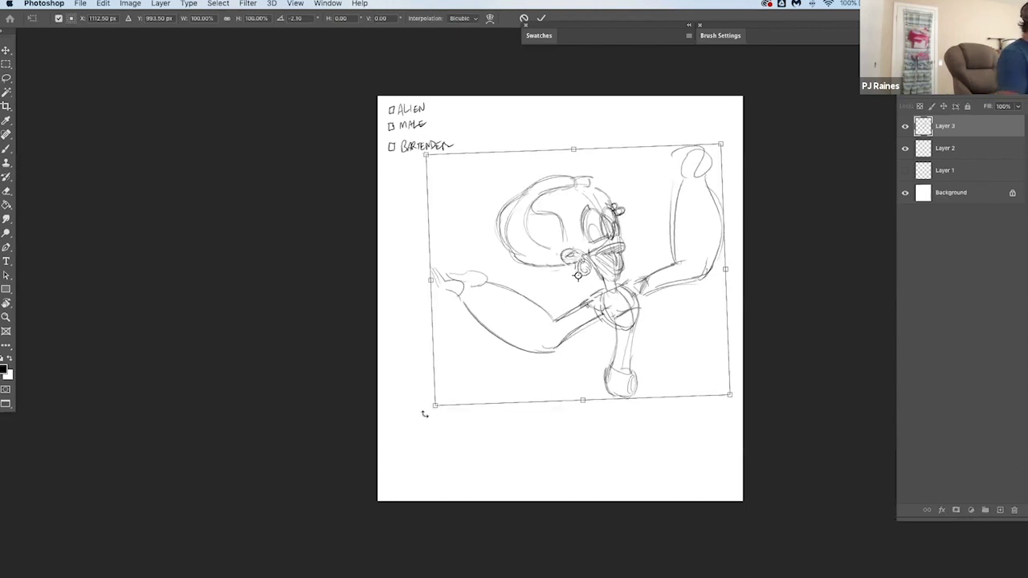
key("Return")
Sketch the fingers of the raised hand and reinforce both contours of the raised forearm
key("b")
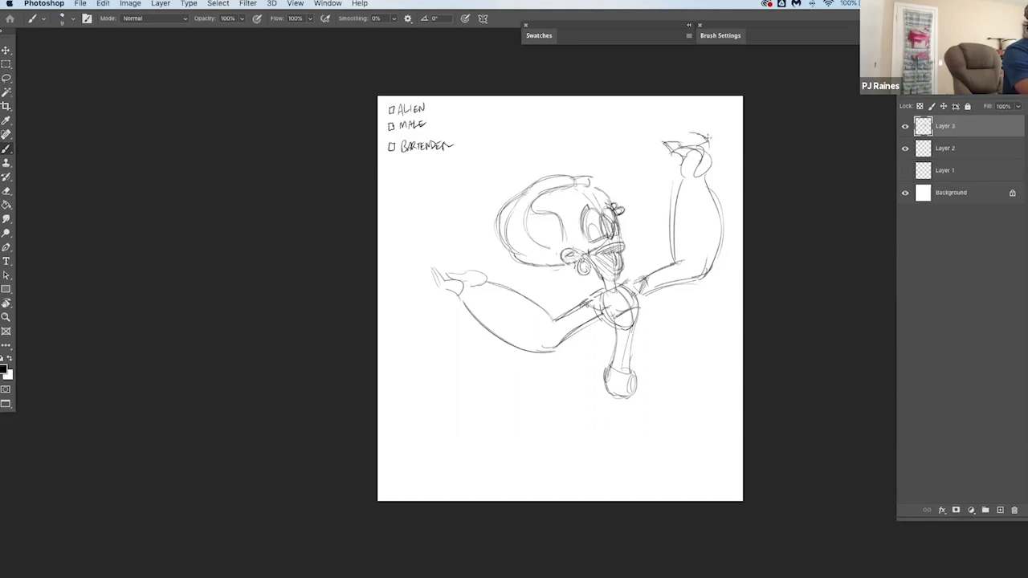
left_click_drag(707, 154, 701, 276)
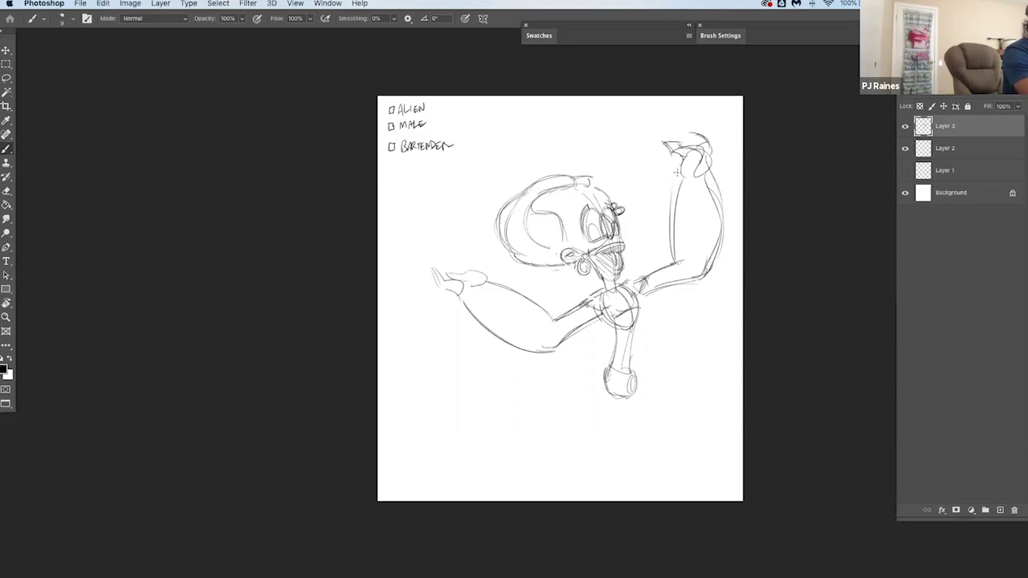
left_click_drag(680, 164, 672, 247)
key("super+z")
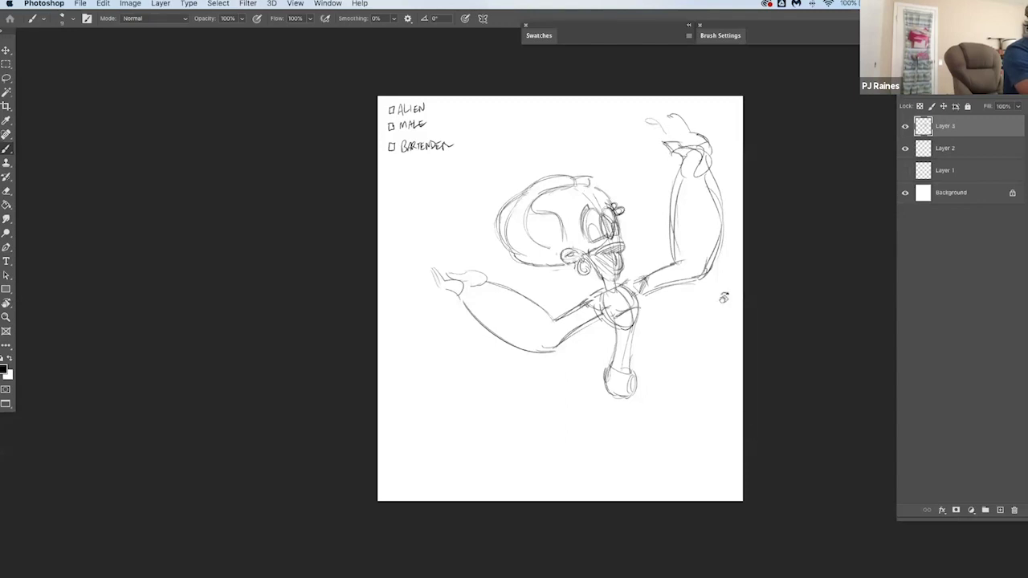
Sketch a rounded bottle with a short ringed neck held in the raised hand
key("r")
left_click_drag(689, 455, 408, 474)
mouse_move(719, 387)
left_mouse_down()
mouse_move(702, 397)
mouse_move(731, 404)
mouse_move(724, 399)
mouse_move(710, 430)
left_mouse_up()
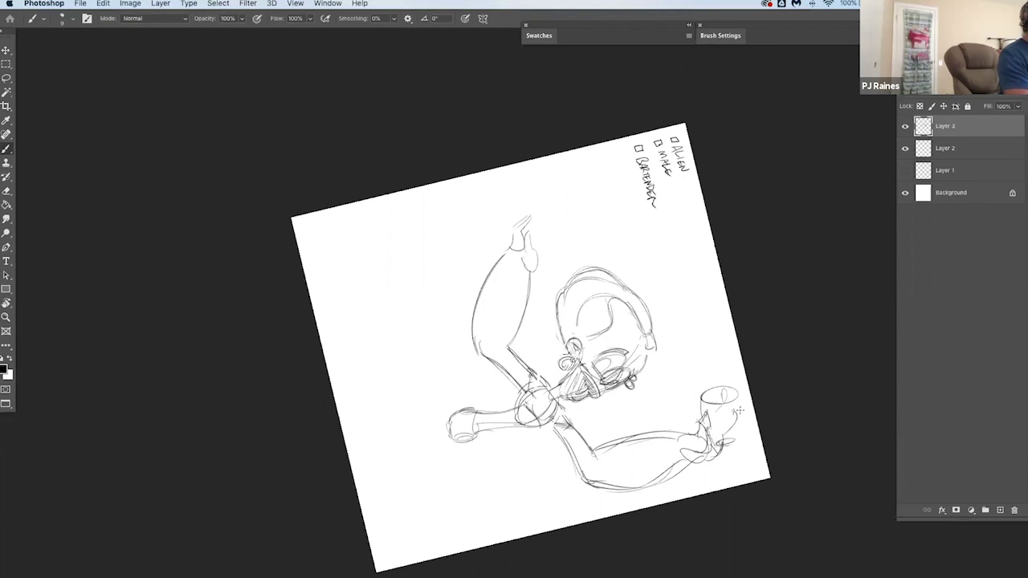
left_click_drag(738, 392, 733, 442)
left_click_drag(728, 380, 708, 383)
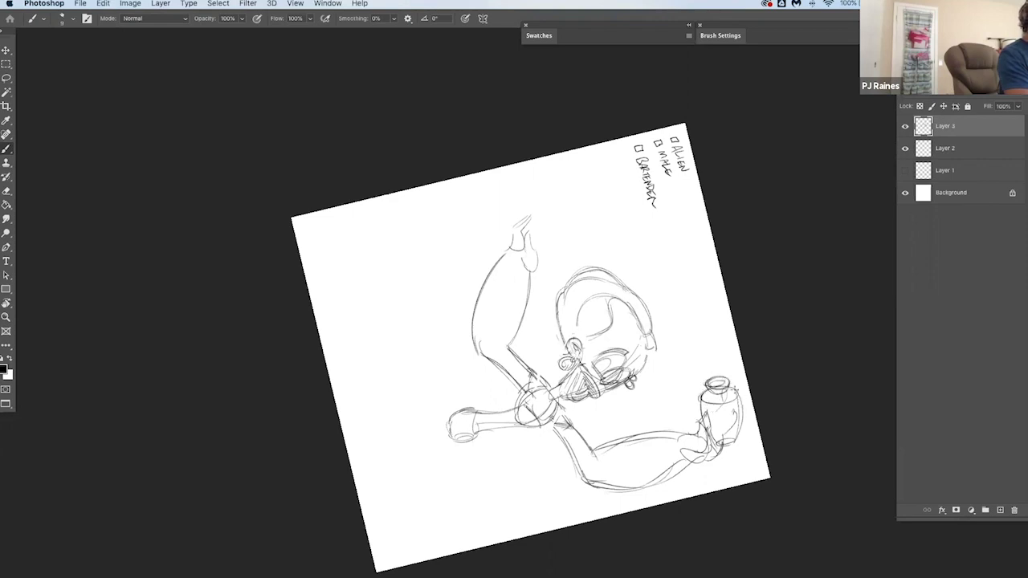
left_click_drag(739, 406, 731, 443)
Turn the canvas nearly upright and sketch a tapered drinking glass standing in the open hand
key("r")
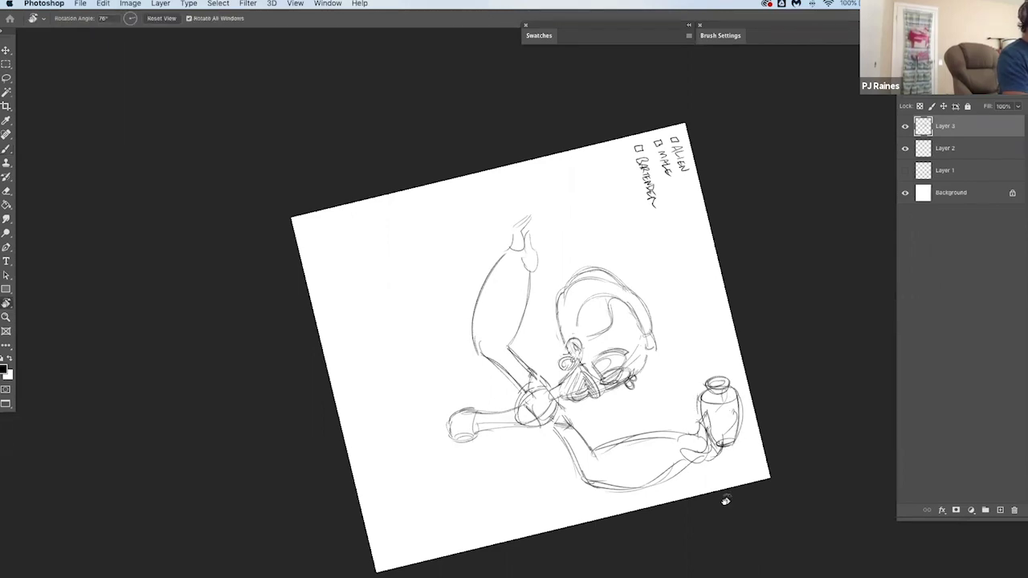
left_click_drag(725, 498, 771, 358)
mouse_move(572, 427)
left_mouse_down()
mouse_move(610, 496)
mouse_move(606, 462)
left_mouse_up()
key("space")
left_click_drag(607, 462, 681, 409)
key("b")
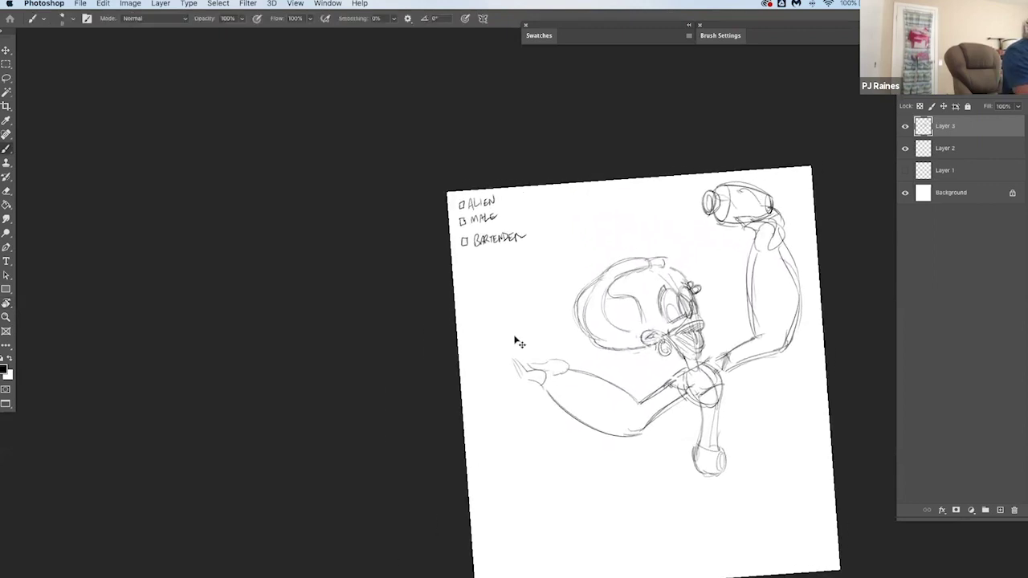
left_click_drag(515, 335, 527, 366)
left_click_drag(549, 328, 547, 364)
key("super+z")
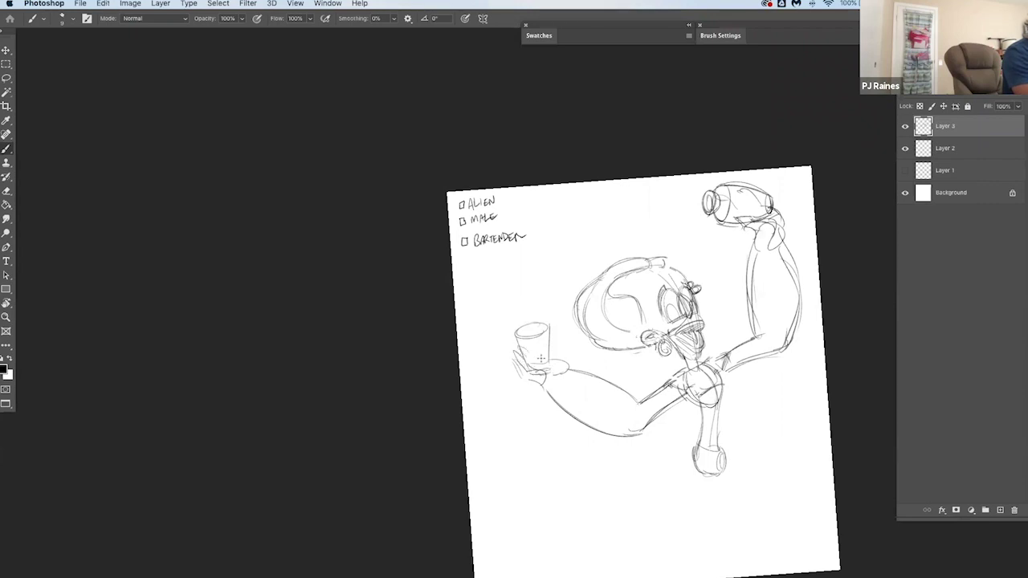
Redraw the short detail strokes inside the drinking glass
key("super+z")
left_click_drag(539, 344, 544, 355)
key("space")
left_click_drag(709, 465, 683, 439)
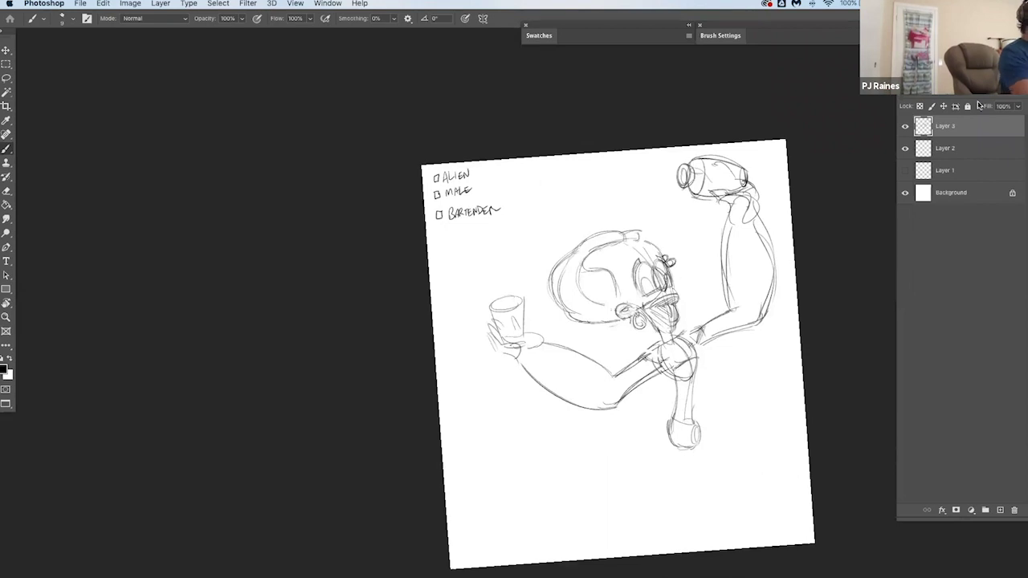
Fade the figure layer and outline a cranium oval and jaw over the head on a new layer
left_click_drag(1014, 94, 982, 114)
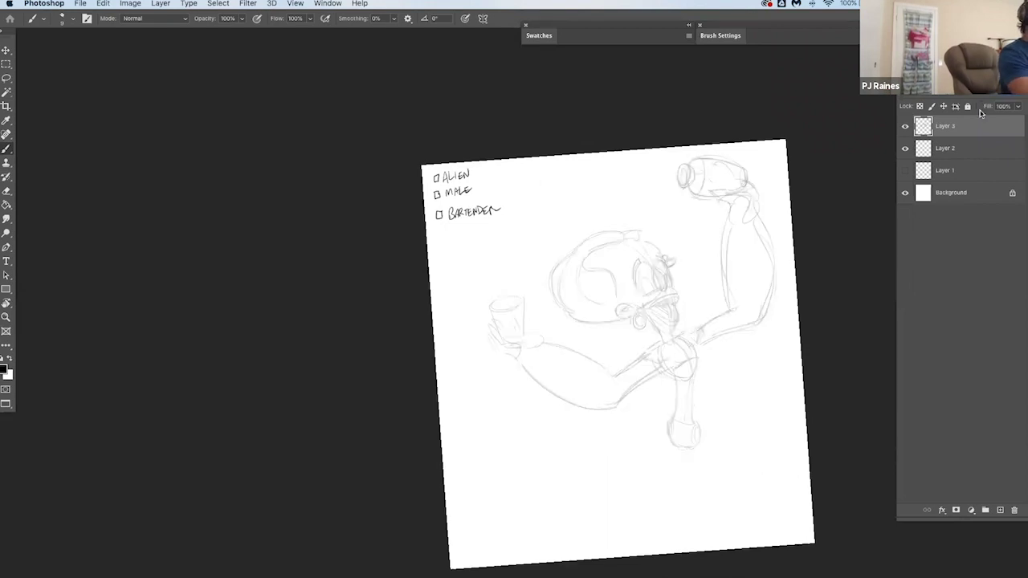
left_click(1000, 510)
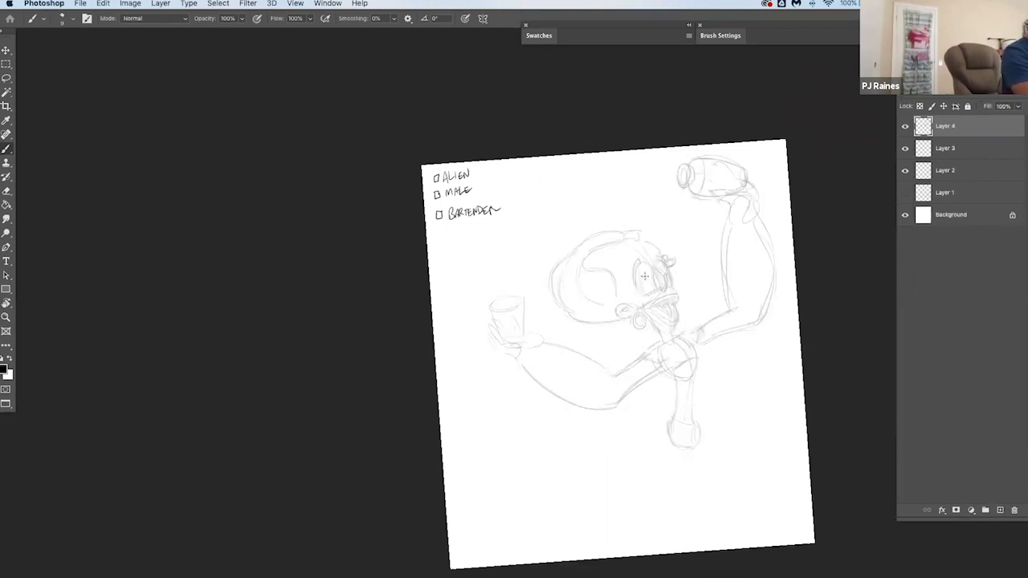
mouse_move(607, 258)
left_mouse_down()
mouse_move(655, 285)
mouse_move(660, 268)
mouse_move(654, 315)
left_mouse_up()
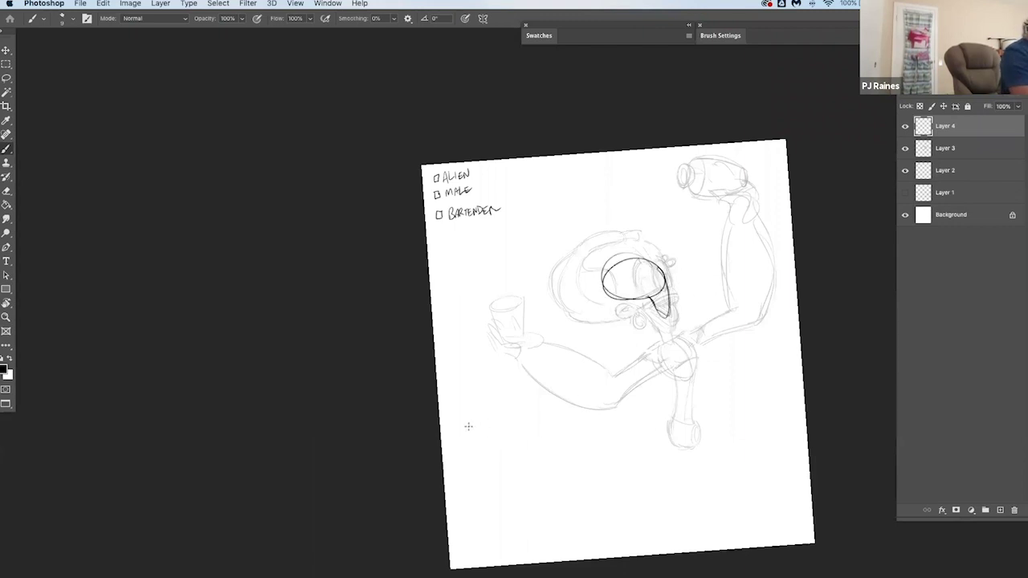
Sketch two skull-and-jaw construction heads in the page's lower left corner, labelling the lower cranium "SK"
left_click_drag(473, 419, 475, 419)
left_click_drag(487, 455, 496, 472)
left_click_drag(505, 430, 503, 534)
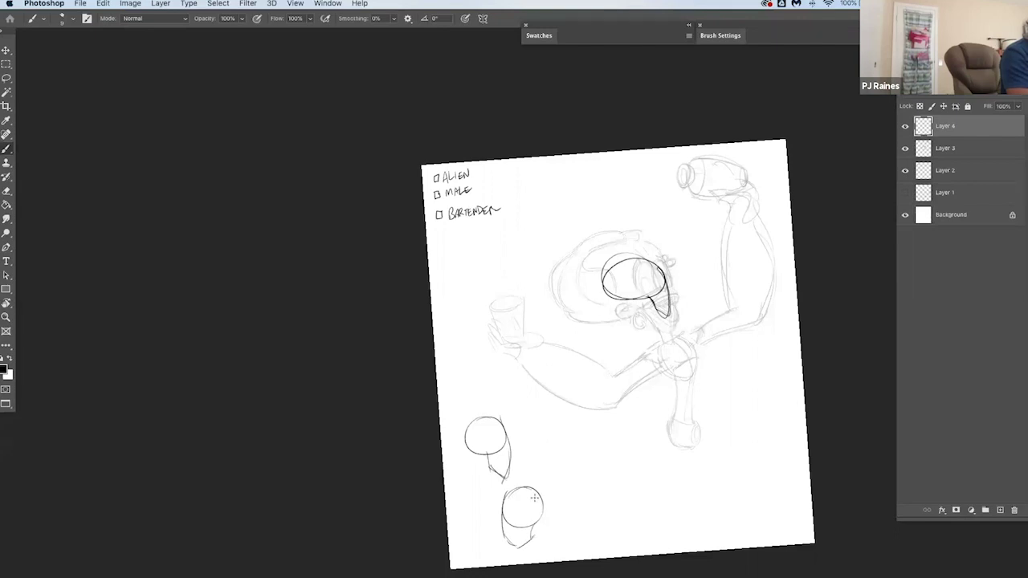
mouse_move(542, 500)
left_mouse_down()
mouse_move(503, 506)
mouse_move(537, 514)
left_mouse_up()
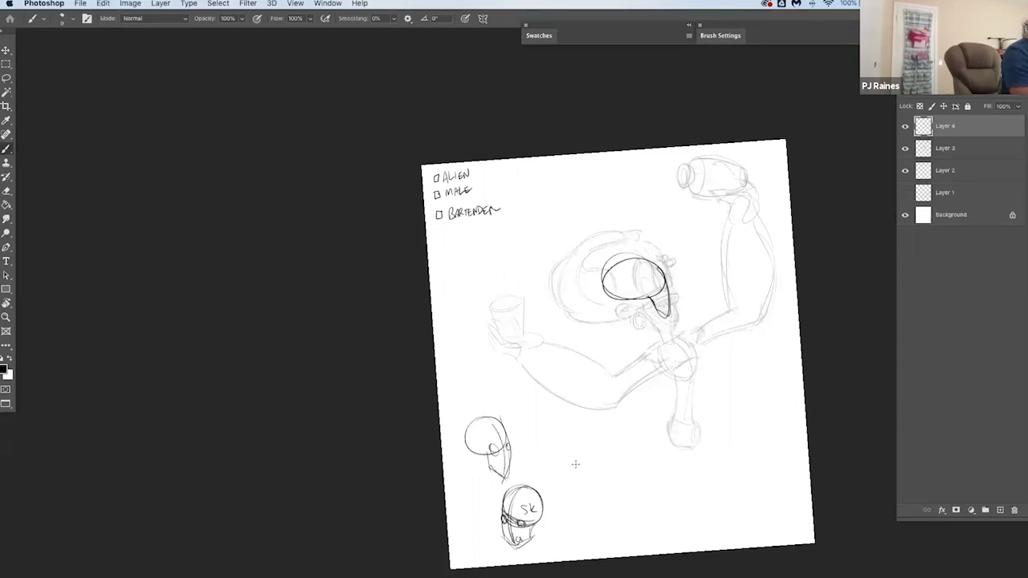
Sketch two more head studies beside them, one with a hatched neck and one tilted down with facial features, ear and hair
mouse_move(568, 445)
left_mouse_down()
mouse_move(556, 493)
mouse_move(552, 475)
mouse_move(573, 489)
left_mouse_up()
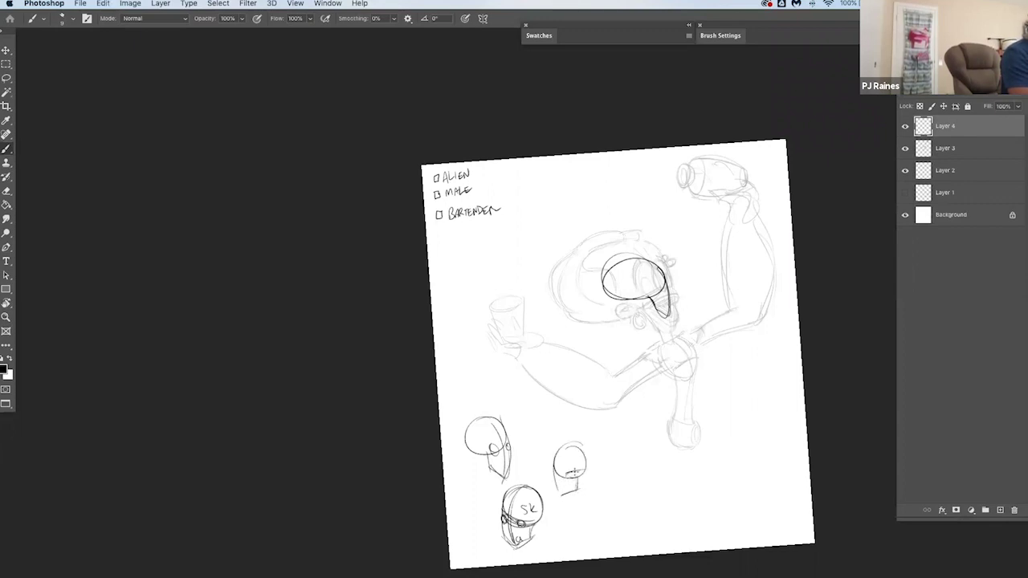
mouse_move(561, 473)
left_mouse_down()
mouse_move(577, 491)
mouse_move(571, 527)
mouse_move(600, 540)
left_mouse_up()
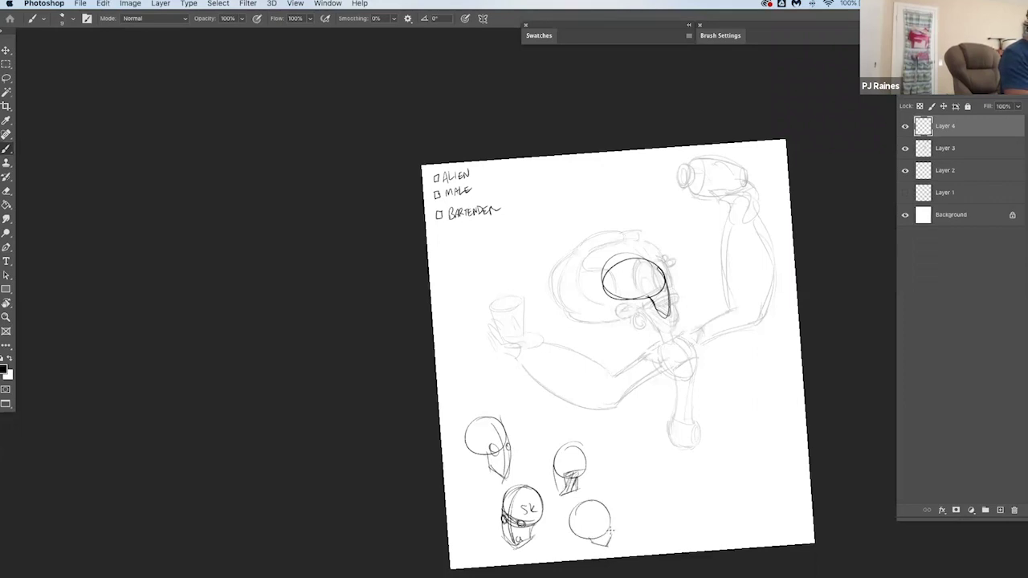
left_click_drag(602, 537, 608, 529)
key("super+z")
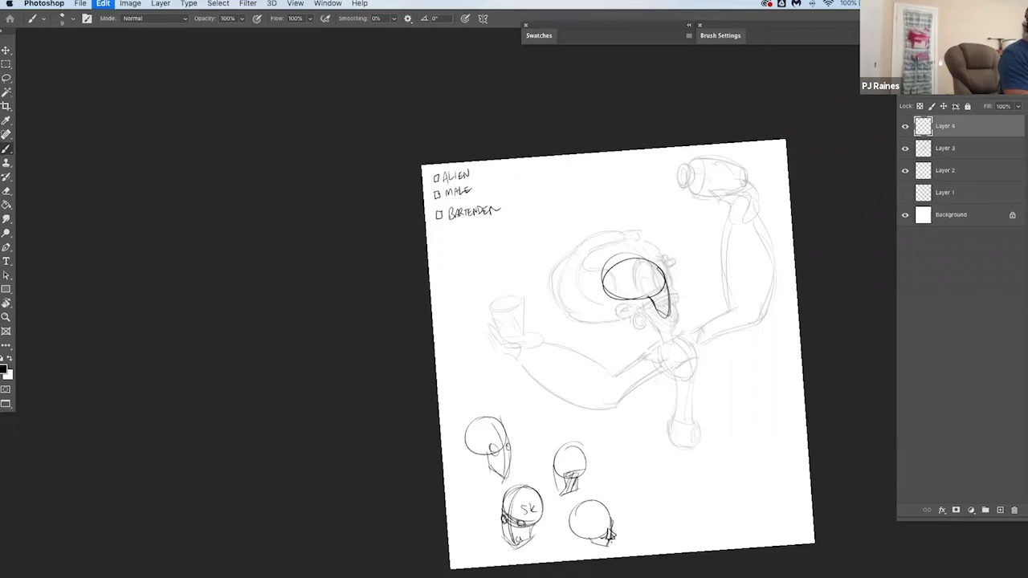
left_click_drag(611, 535, 605, 546)
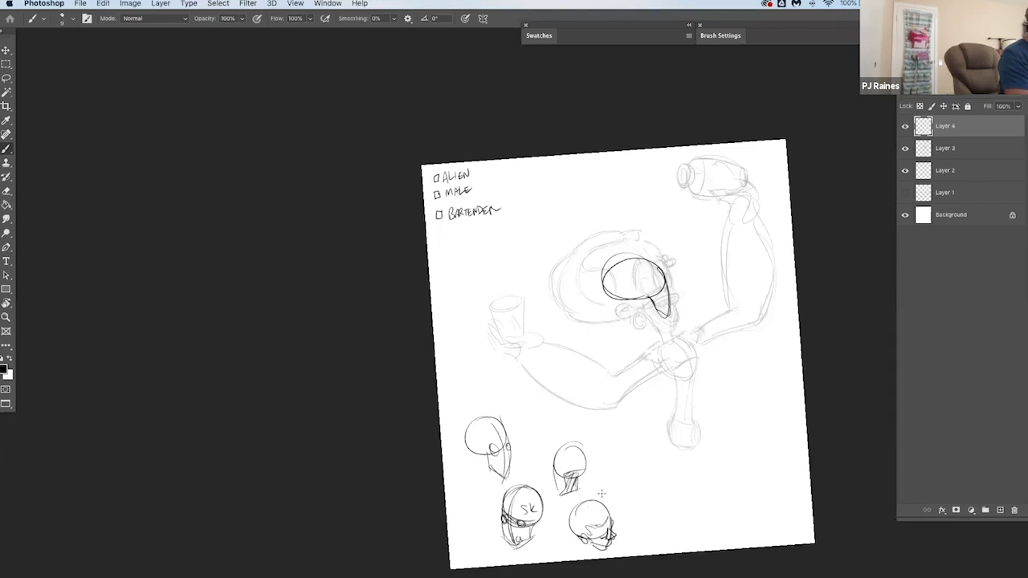
left_click_drag(601, 493, 578, 506)
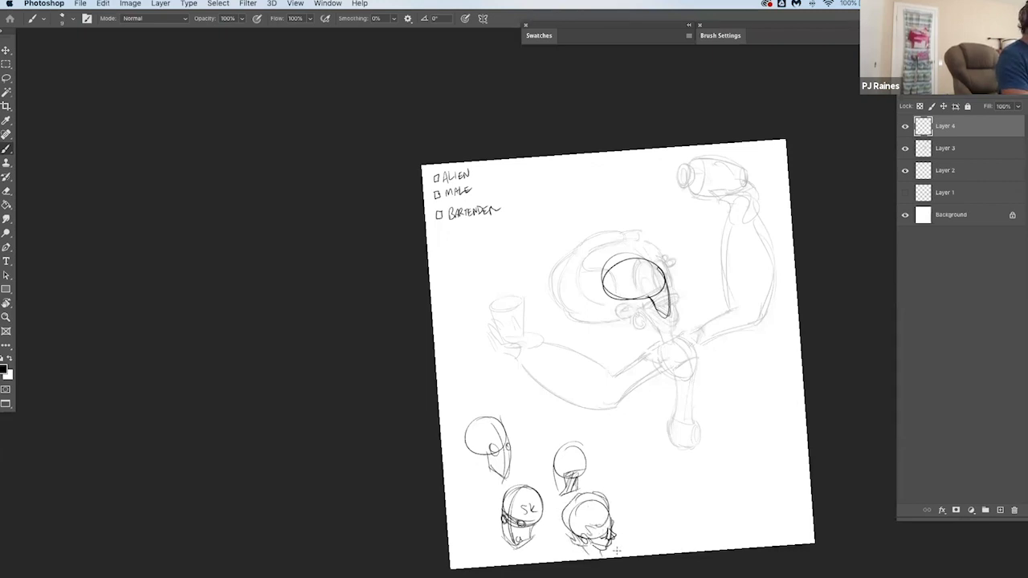
Reset the canvas rotation to 0° and undo the trial move of the head studies
key("r")
key("Escape")
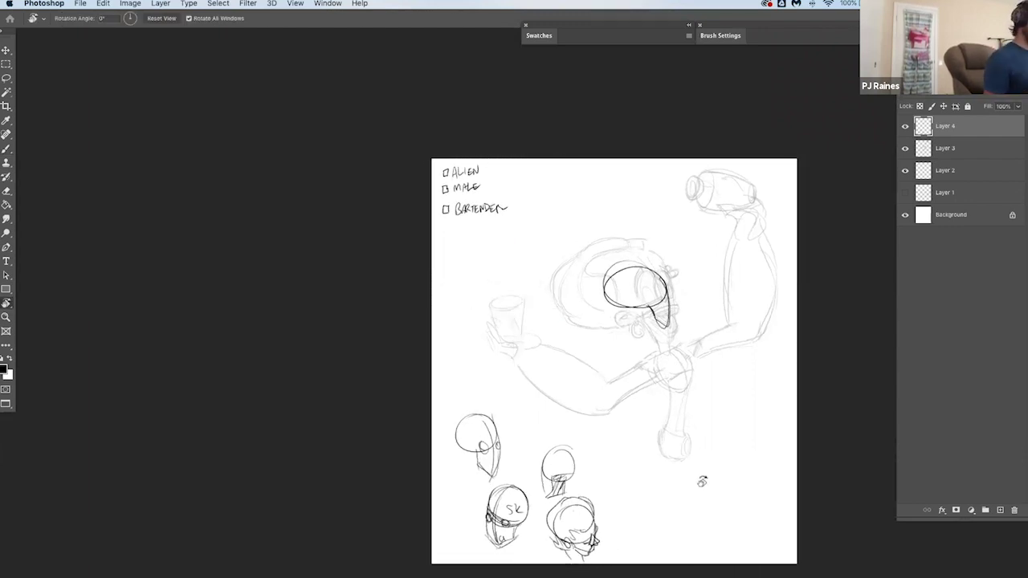
key("v")
mouse_move(596, 511)
left_mouse_down()
mouse_move(573, 507)
mouse_move(599, 492)
left_mouse_up()
key("super+z")
Cut and paste the four lassoed head studies, then scale them down slightly and shift them toward the page's left edge
key("l")
mouse_move(437, 411)
left_mouse_down()
mouse_move(442, 562)
mouse_move(659, 446)
mouse_move(648, 432)
left_mouse_up()
scroll(672, 384, "down", 3)
key("super+x")
key("super+v")
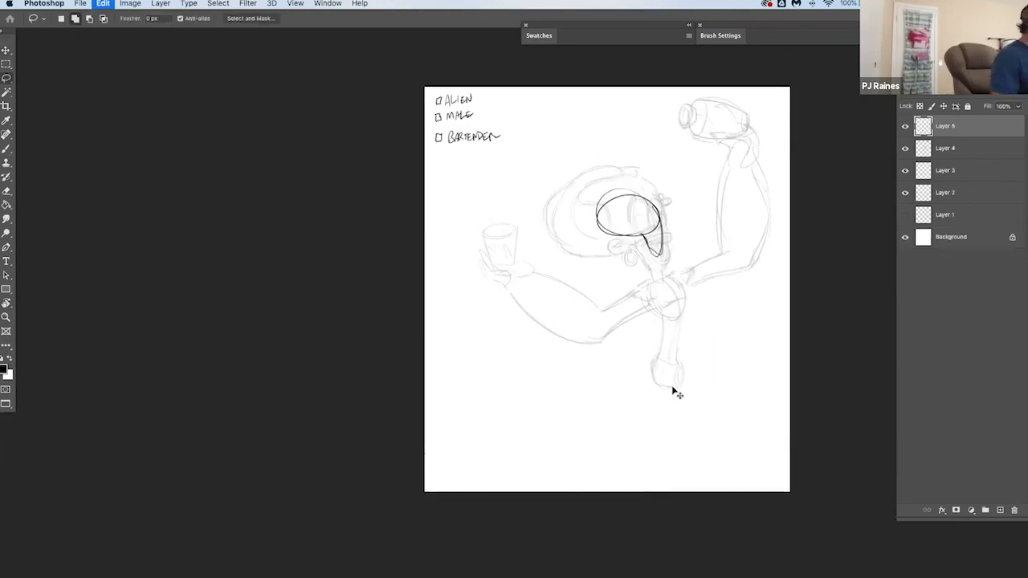
key("super+t")
left_click_drag(575, 486, 568, 478)
left_click_drag(558, 443, 544, 441)
key("Return")
left_click_drag(652, 448, 640, 474)
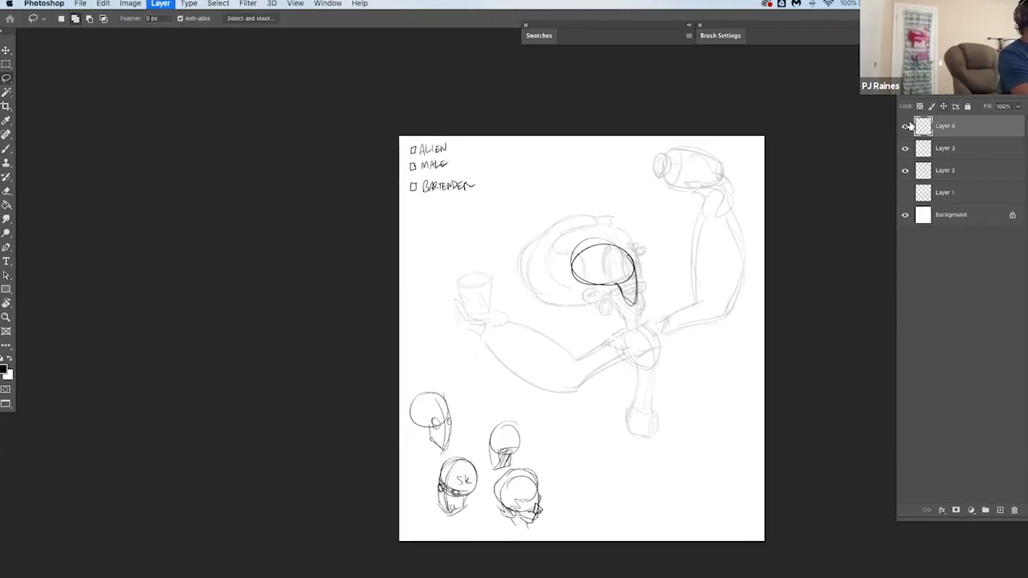
Hide the head-studies layer and add a new layer directly above the figure sketch layer
left_click(905, 126)
left_click(944, 150)
left_click(904, 148)
left_click(904, 149)
key("b")
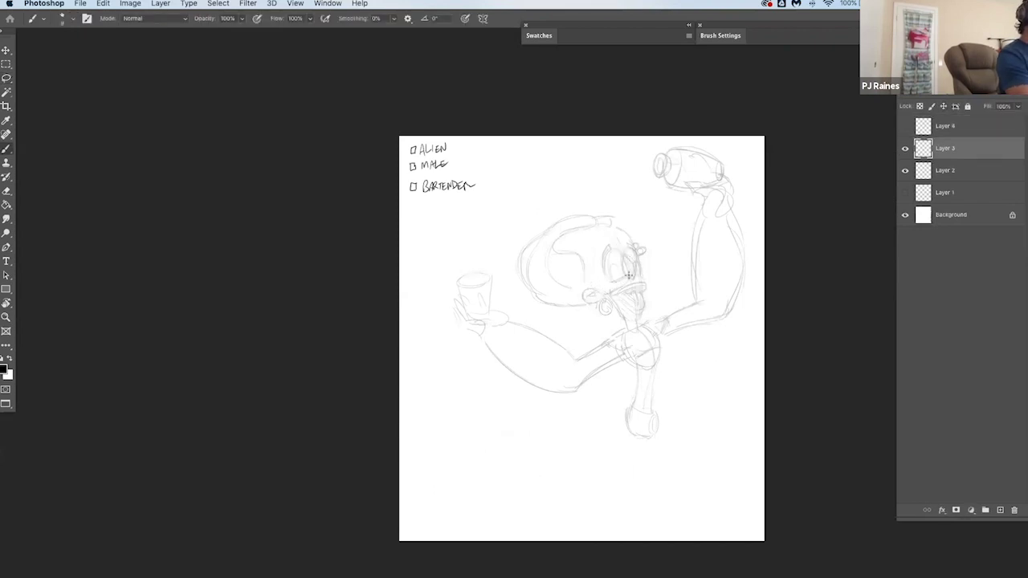
key("super+z")
key("super+z")
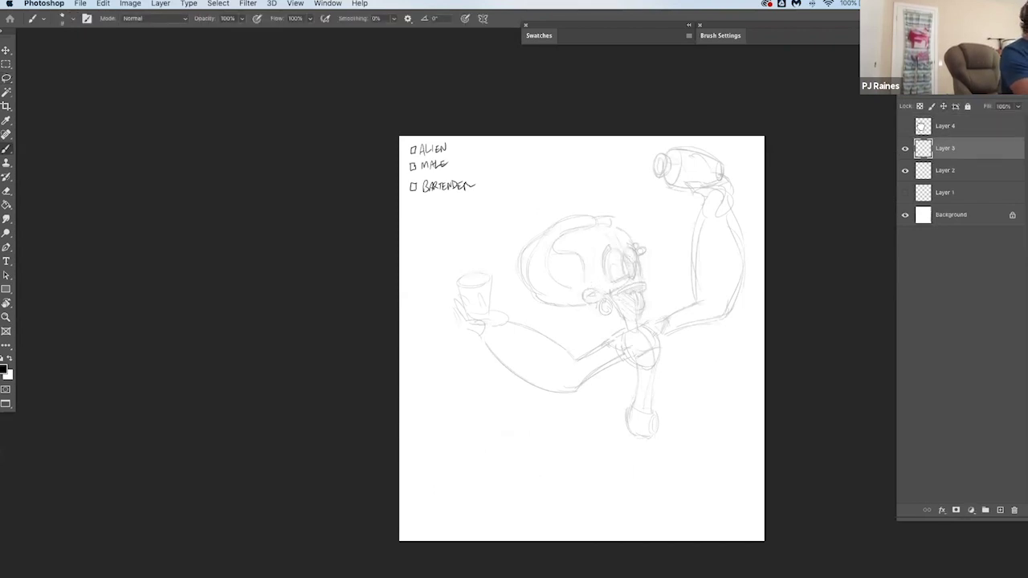
left_click(1000, 510)
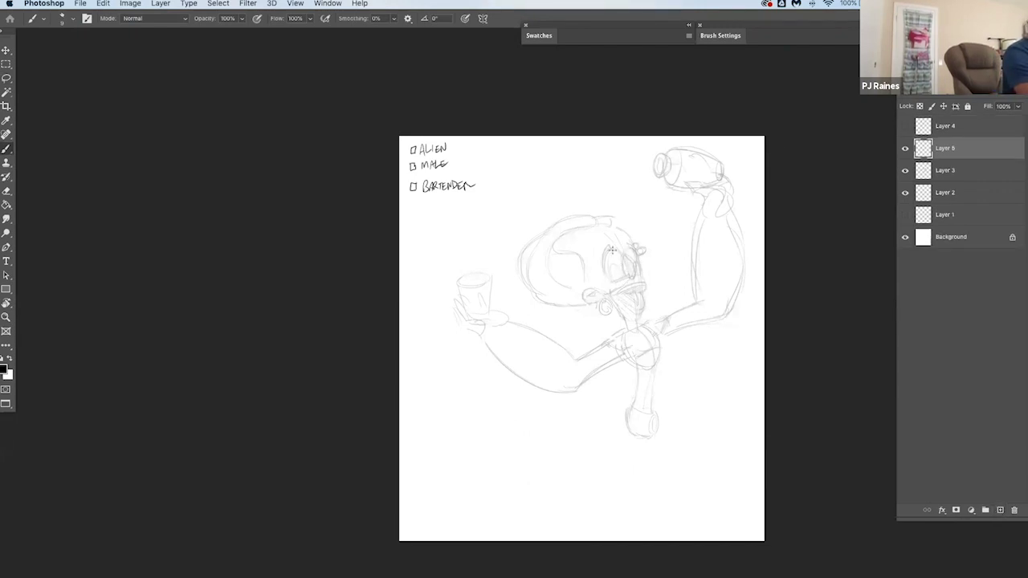
Draw a head circle, neck and shoulder lines, hatched ribcage, spine, pelvis circle and directional arrows over the faded figure
mouse_move(612, 251)
left_mouse_down()
mouse_move(641, 340)
mouse_move(623, 301)
mouse_move(634, 333)
mouse_move(606, 345)
mouse_move(676, 326)
mouse_move(619, 346)
mouse_move(660, 326)
left_mouse_up()
key("super+z")
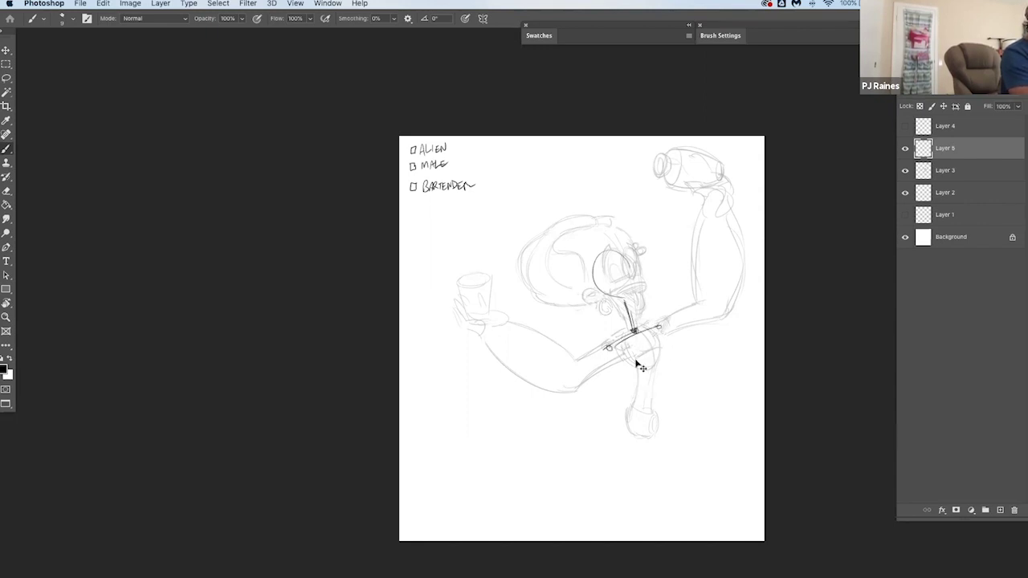
mouse_move(641, 367)
left_mouse_down()
mouse_move(641, 328)
mouse_move(653, 335)
mouse_move(642, 331)
mouse_move(651, 358)
mouse_move(631, 346)
mouse_move(653, 349)
mouse_move(647, 361)
mouse_move(652, 334)
mouse_move(659, 358)
left_mouse_up()
key("super+z")
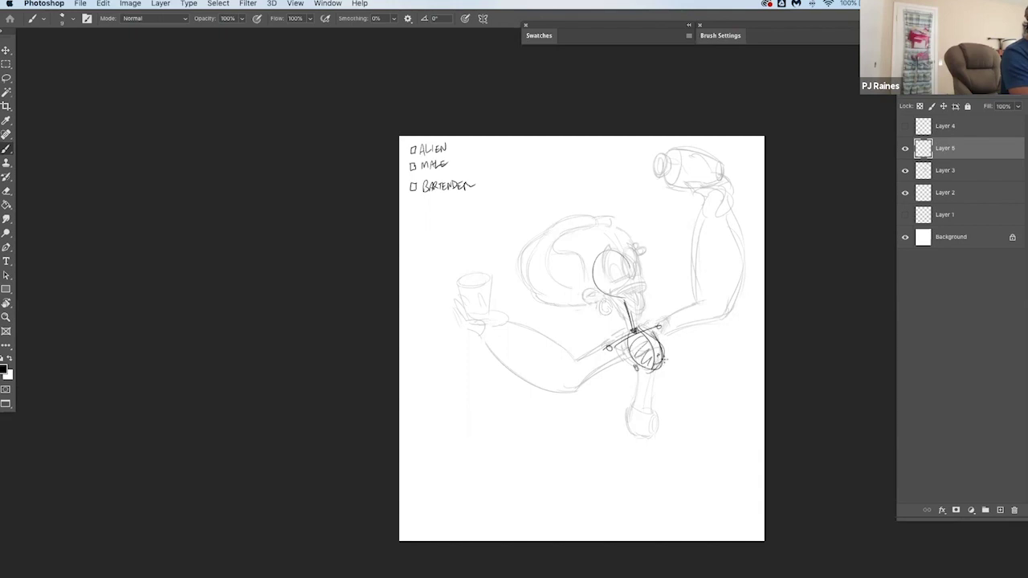
mouse_move(636, 365)
left_mouse_down()
mouse_move(631, 389)
mouse_move(647, 400)
left_mouse_up()
mouse_move(663, 361)
left_mouse_down()
mouse_move(681, 400)
mouse_move(665, 415)
mouse_move(676, 400)
left_mouse_up()
mouse_move(648, 357)
left_mouse_down()
mouse_move(636, 424)
mouse_move(652, 428)
left_mouse_up()
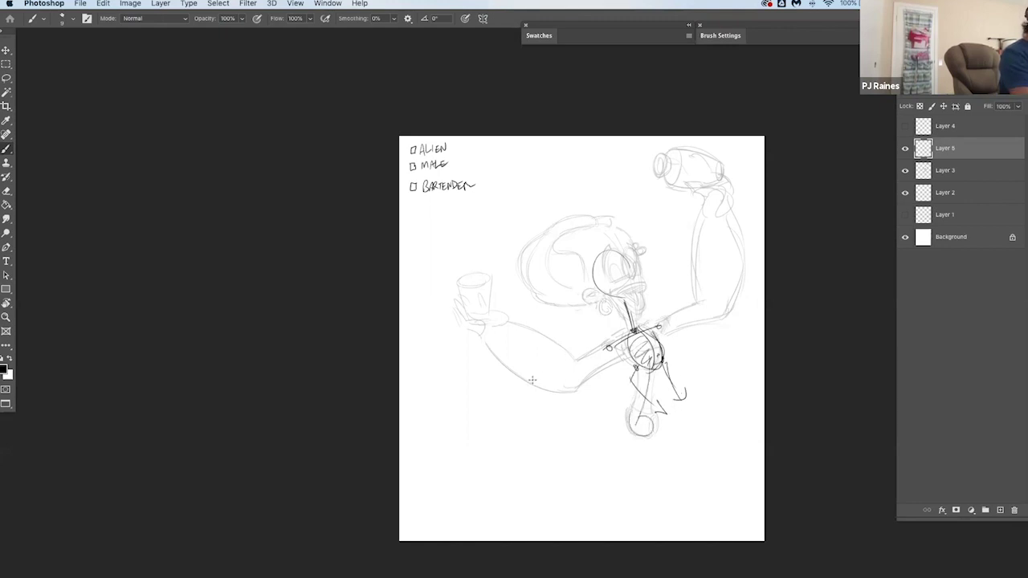
Sketch a stick-figure pose study with a curved spine, pelvis, spread legs, feet and outstretched arms in the lower left area
mouse_move(551, 377)
left_mouse_down()
mouse_move(522, 386)
mouse_move(536, 400)
mouse_move(529, 435)
left_mouse_up()
mouse_move(531, 384)
left_mouse_down()
mouse_move(532, 437)
mouse_move(511, 439)
mouse_move(497, 464)
mouse_move(494, 503)
left_mouse_up()
left_click_drag(535, 426, 562, 526)
left_click_drag(498, 514, 499, 526)
left_click_drag(520, 388, 463, 391)
left_click_drag(552, 378, 572, 341)
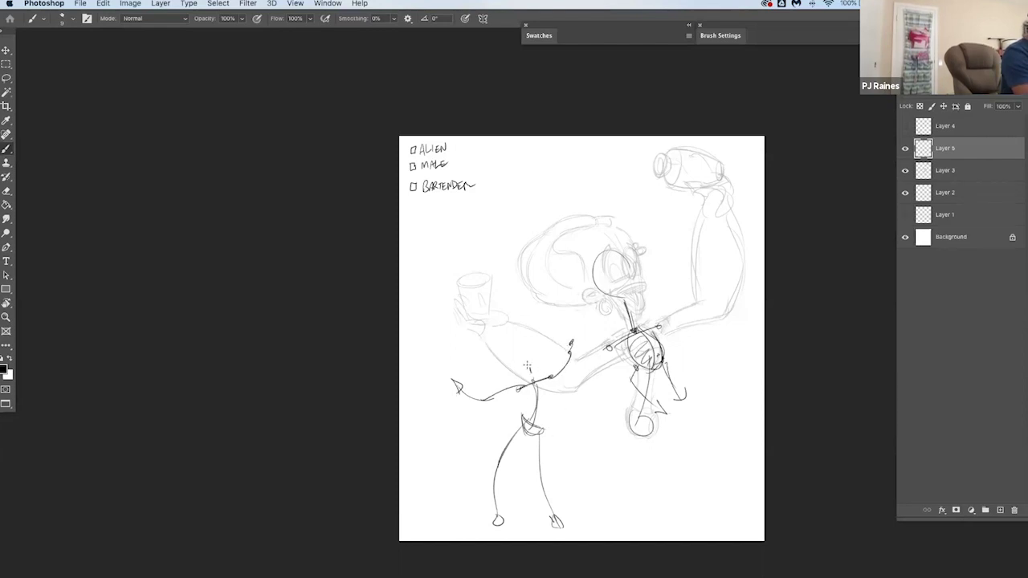
Label the stick figure with a circled 1 at the head and a circled 2 at the hips
left_click_drag(527, 366, 528, 366)
left_click_drag(550, 421, 551, 423)
mouse_move(546, 410)
left_mouse_down()
mouse_move(560, 386)
mouse_move(515, 388)
mouse_move(532, 442)
mouse_move(556, 389)
left_mouse_up()
key("super+z")
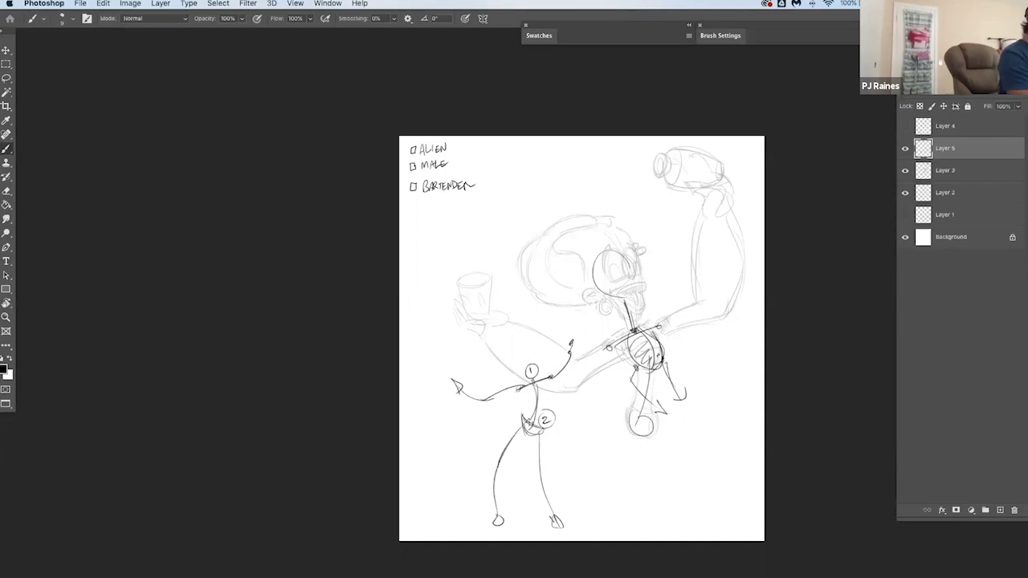
Draw directional arrows along both legs and both arms of the stick figure
left_click_drag(519, 431, 499, 518)
mouse_move(498, 448)
left_mouse_down()
mouse_move(483, 480)
mouse_move(493, 469)
left_mouse_up()
left_click_drag(546, 446, 550, 482)
left_click_drag(553, 385, 569, 372)
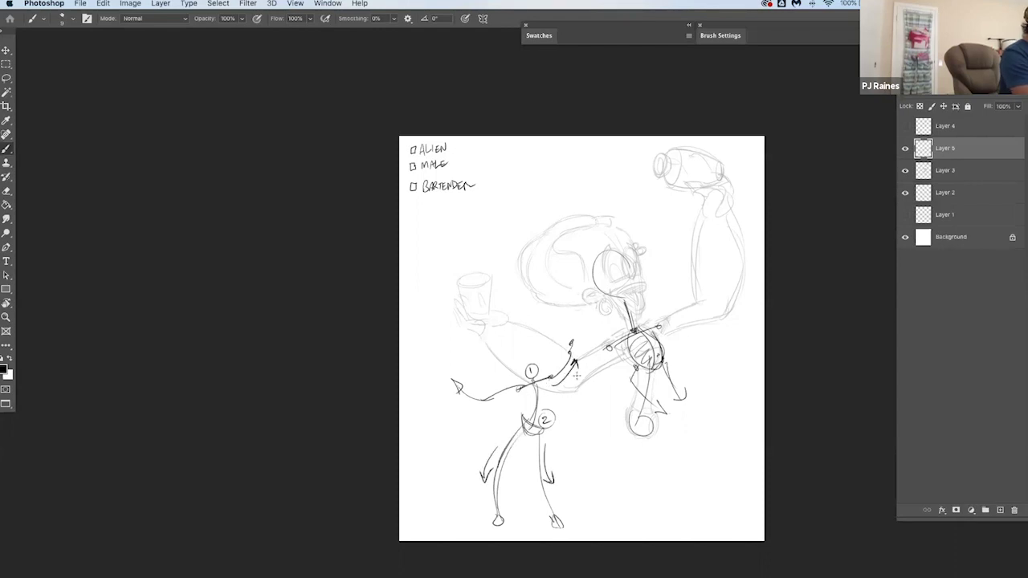
left_click_drag(493, 407, 463, 402)
left_click_drag(467, 409, 472, 400)
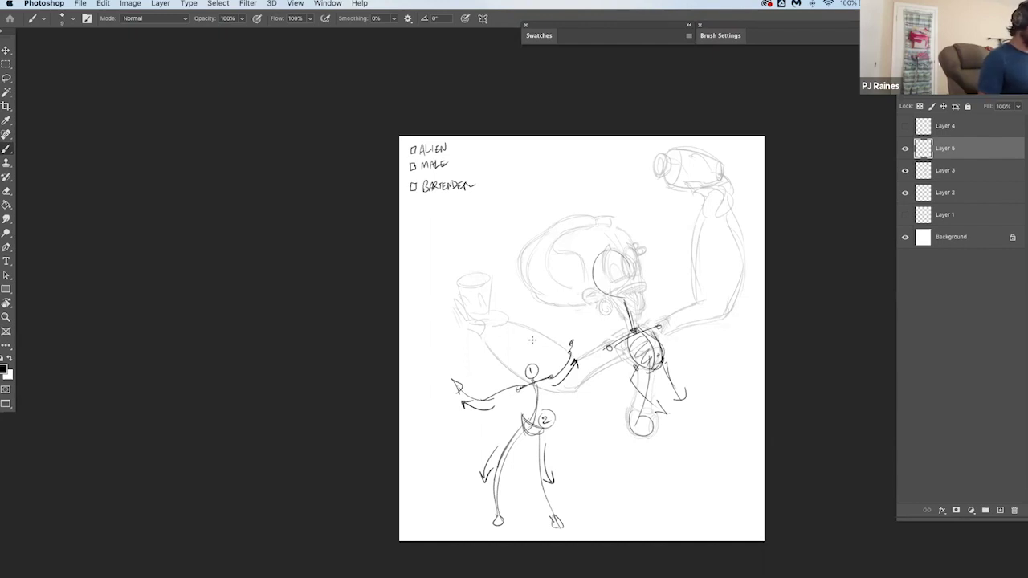
Rework the strokes around the stick figure's head and shoulder line
key("super+z")
mouse_move(528, 372)
left_mouse_down()
mouse_move(523, 391)
mouse_move(540, 389)
mouse_move(538, 337)
mouse_move(521, 361)
left_mouse_up()
key("super+z")
key("super+z")
key("super+z")
left_click_drag(518, 363, 518, 367)
mouse_move(541, 353)
left_mouse_down()
mouse_move(532, 378)
mouse_move(521, 360)
mouse_move(522, 371)
mouse_move(553, 378)
mouse_move(525, 419)
left_mouse_up()
Lasso and delete the marks around the stick figure's head and shoulder, then clear the selection
key("e")
key("l")
mouse_move(556, 368)
left_mouse_down()
mouse_move(514, 379)
mouse_move(550, 382)
left_mouse_up()
key("BackSpace")
key("super+d")
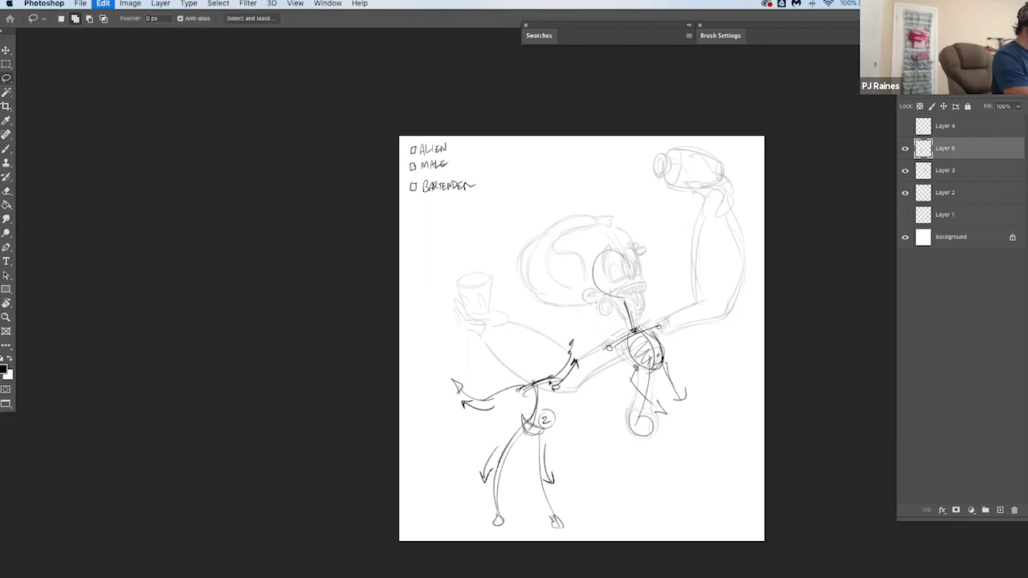
key("b")
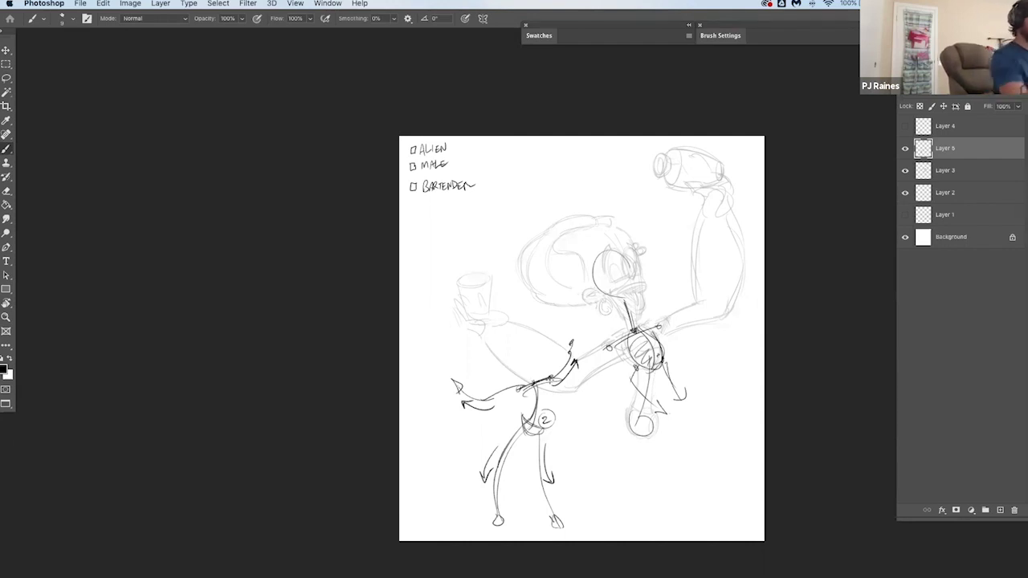
Hide the pose-study layer and raise the figure sketch layer's opacity back to dark lines
left_click(905, 148)
left_click(905, 148)
key("super+e")
key("super+z")
left_click(905, 148)
left_click(945, 172)
left_click(906, 170)
left_click(905, 170)
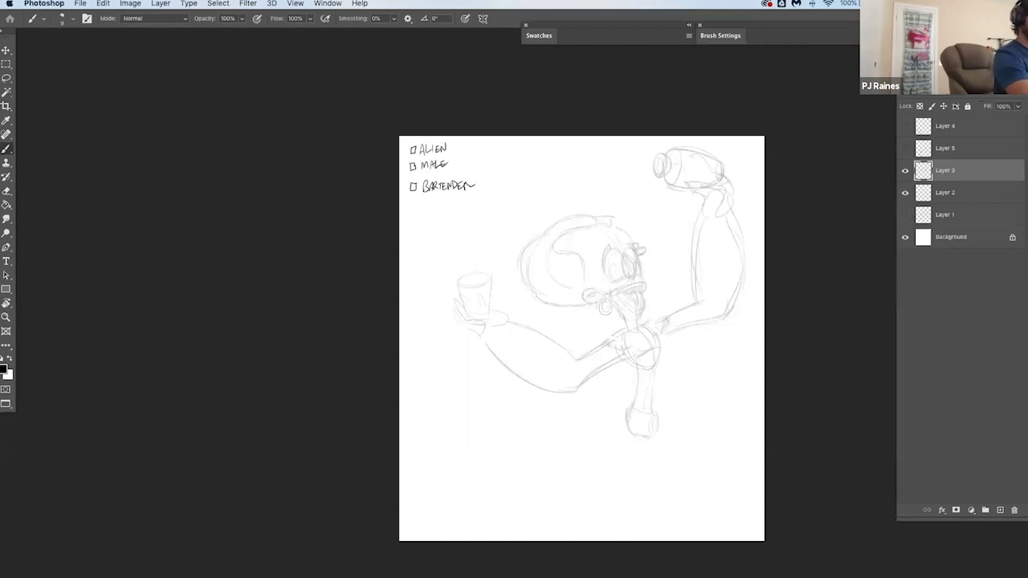
left_click_drag(975, 92, 1016, 92)
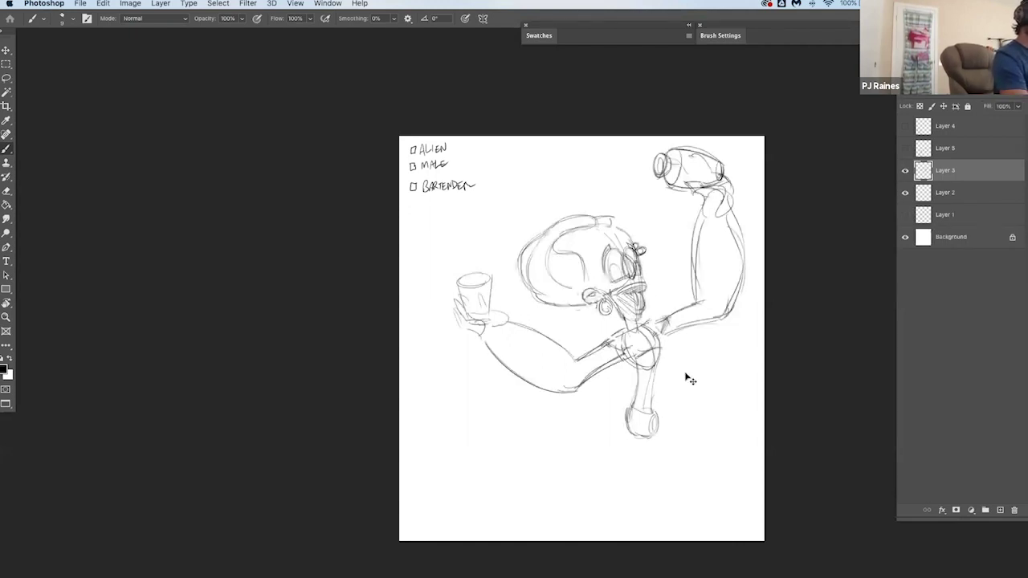
Scale the figure down to leave room for legs beneath the pelvis
key("super+t")
left_click_drag(746, 145, 731, 182)
mouse_move(665, 356)
left_mouse_down()
mouse_move(681, 351)
mouse_move(615, 429)
left_mouse_up()
key("Return")
key("super+z")
Draw a curved leg guideline down from the hips and reinforce the torso and pelvis contours
left_click_drag(642, 369, 604, 429)
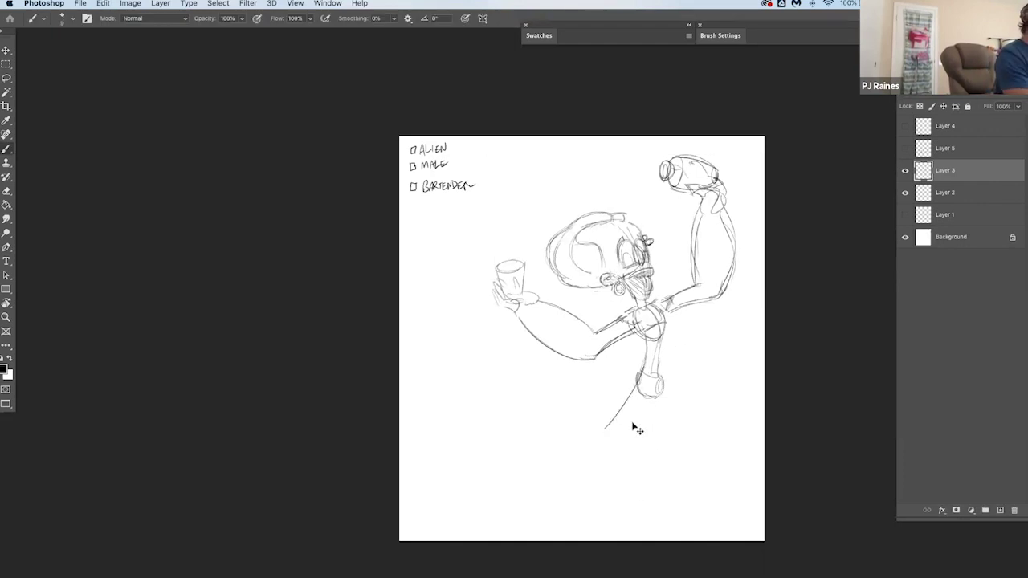
key("super+z")
left_click_drag(663, 332, 643, 390)
Sketch two box-shaped pelvis studies beside the figure, adding hip joints, leg lines and small diamond planes to the upper box
mouse_move(707, 383)
left_mouse_down()
mouse_move(731, 392)
mouse_move(709, 405)
mouse_move(723, 413)
mouse_move(726, 394)
left_mouse_up()
mouse_move(724, 345)
left_mouse_down()
mouse_move(721, 361)
mouse_move(731, 368)
mouse_move(731, 347)
mouse_move(751, 366)
left_mouse_up()
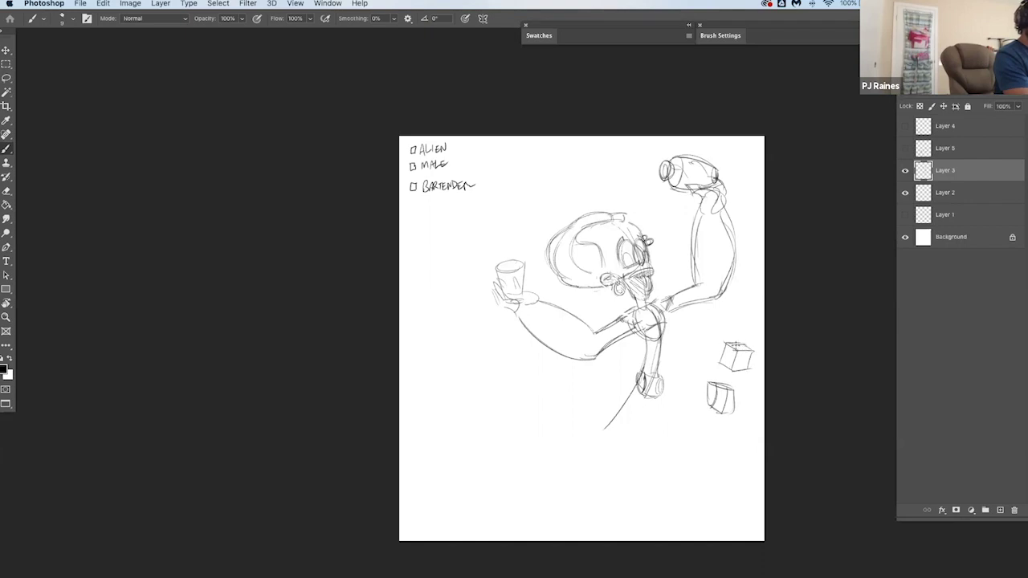
mouse_move(734, 361)
left_mouse_down()
mouse_move(745, 361)
mouse_move(728, 359)
mouse_move(752, 414)
mouse_move(710, 384)
left_mouse_up()
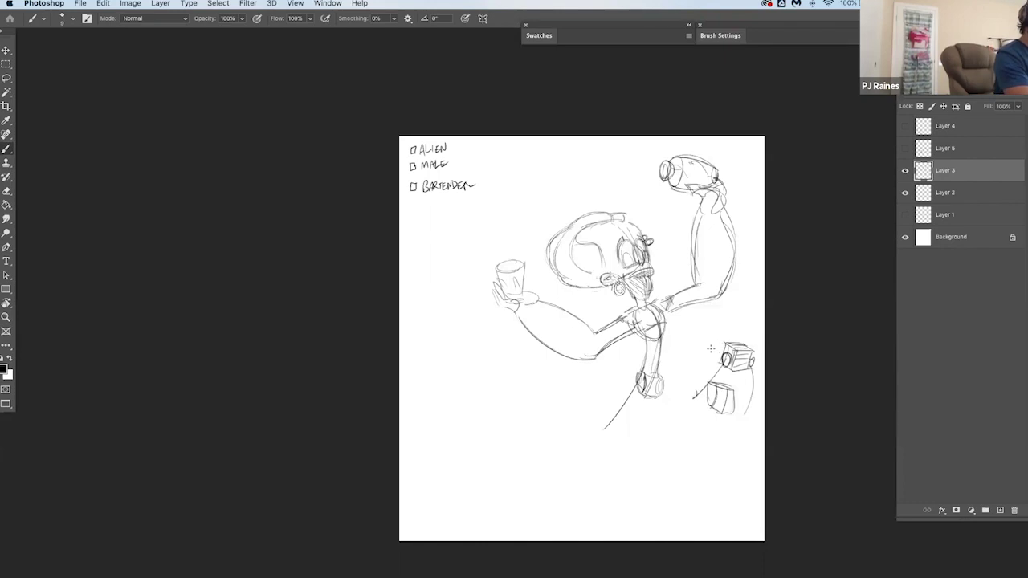
left_click_drag(705, 361, 713, 346)
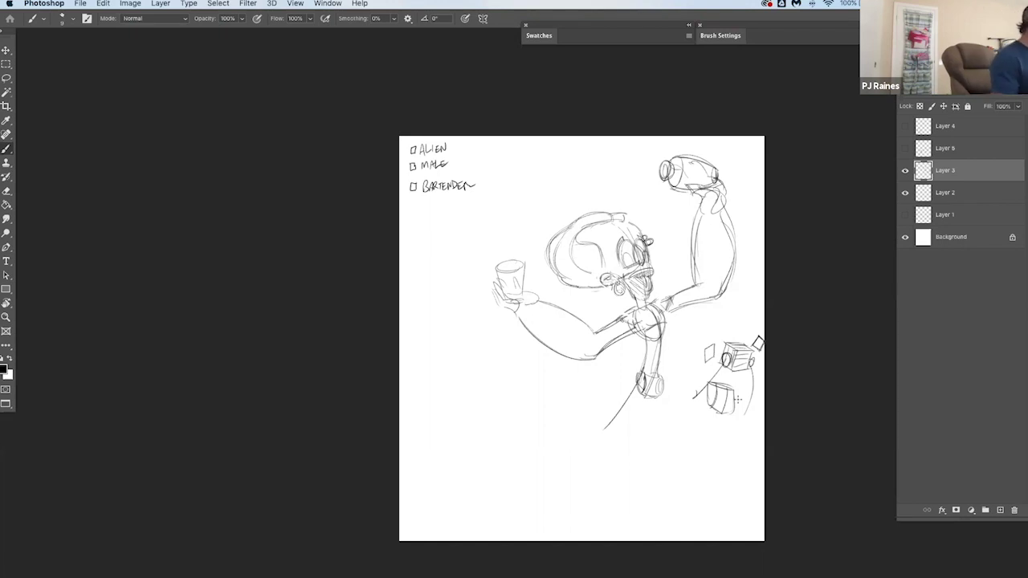
Sketch the bartender's long bent leg sweeping from the hips toward the lower left, with knee and ankle contours
key("super+z")
left_click_drag(634, 389, 601, 434)
key("super+z")
left_click_drag(637, 391, 545, 515)
mouse_move(594, 447)
left_mouse_down()
mouse_move(539, 537)
mouse_move(556, 484)
left_mouse_up()
Sketch both contours of the straighter leg running down from the pelvis
left_click_drag(649, 395, 642, 493)
mouse_move(646, 457)
left_mouse_down()
mouse_move(644, 536)
mouse_move(641, 479)
left_mouse_up()
left_click_drag(655, 399, 637, 508)
left_click_drag(645, 459, 643, 529)
Scale the figure layer to about 92% and stretch it slightly wider toward the left
key("super+t")
left_click_drag(763, 155, 753, 169)
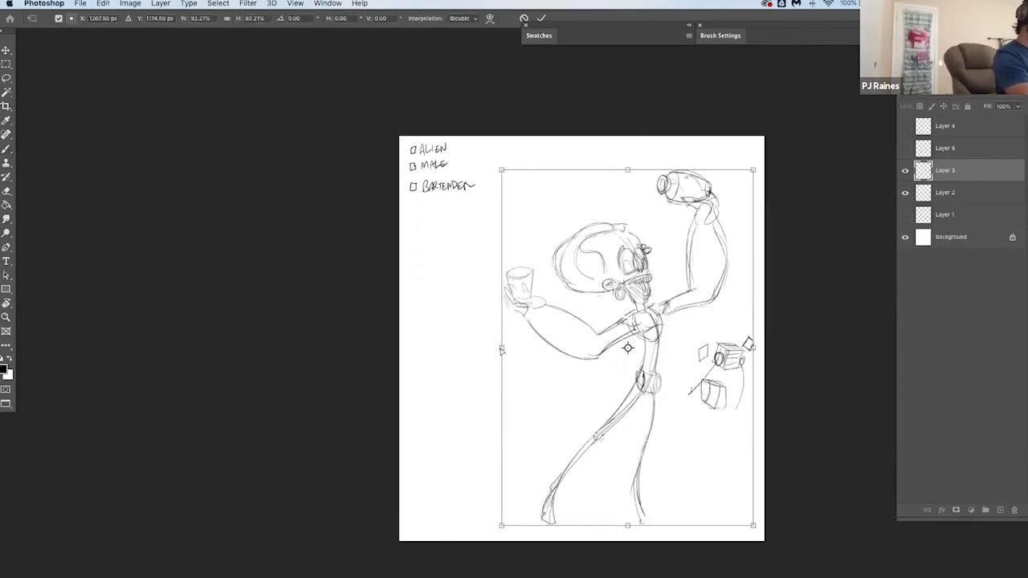
left_click_drag(501, 349, 491, 343)
key("Return")
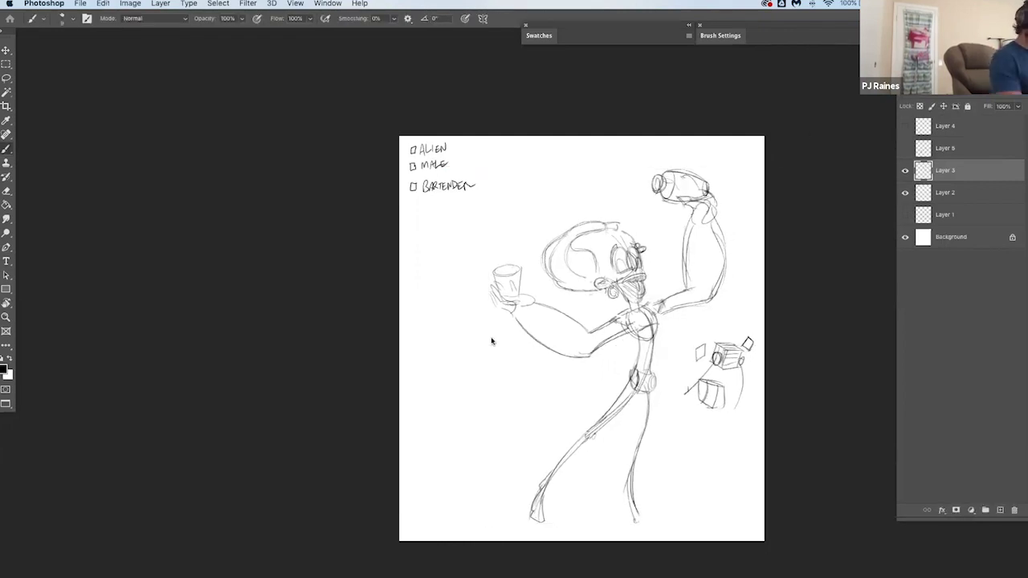
Cut the pelvis studies from beside the figure and paste them beneath the arm that holds the glass
key("l")
right_click(738, 484)
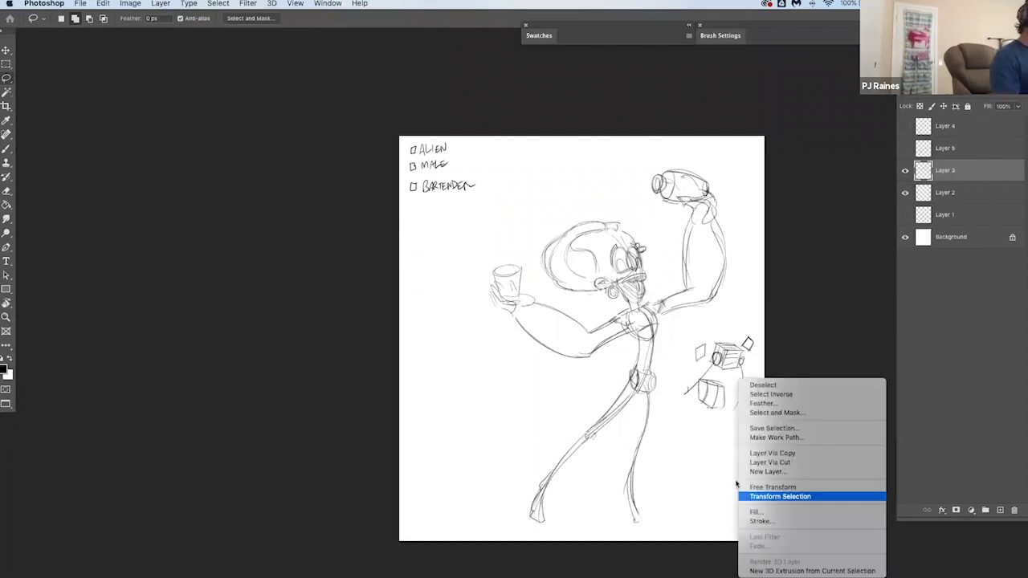
left_click(807, 331)
key("super+t")
key("ctrl+x")
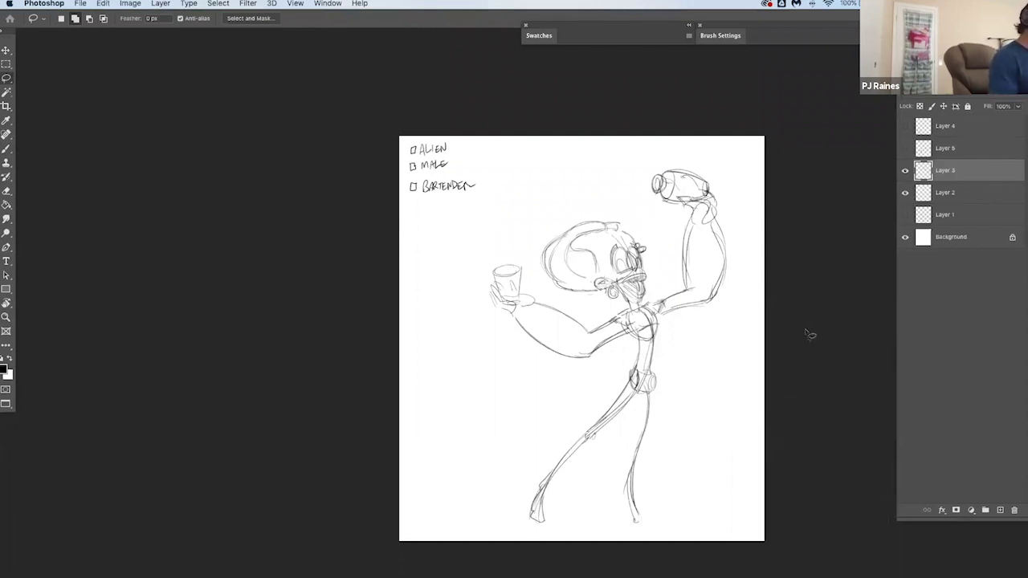
key("ctrl+v")
key("v")
mouse_move(707, 309)
left_mouse_down()
mouse_move(583, 452)
mouse_move(603, 402)
left_mouse_up()
Merge the moved studies into the figure layer and cut out the figure's head, arms and upper torso
key("l")
mouse_move(676, 346)
left_mouse_down()
mouse_move(660, 331)
mouse_move(714, 143)
mouse_move(562, 385)
mouse_move(612, 354)
left_mouse_up()
key("ctrl+x")
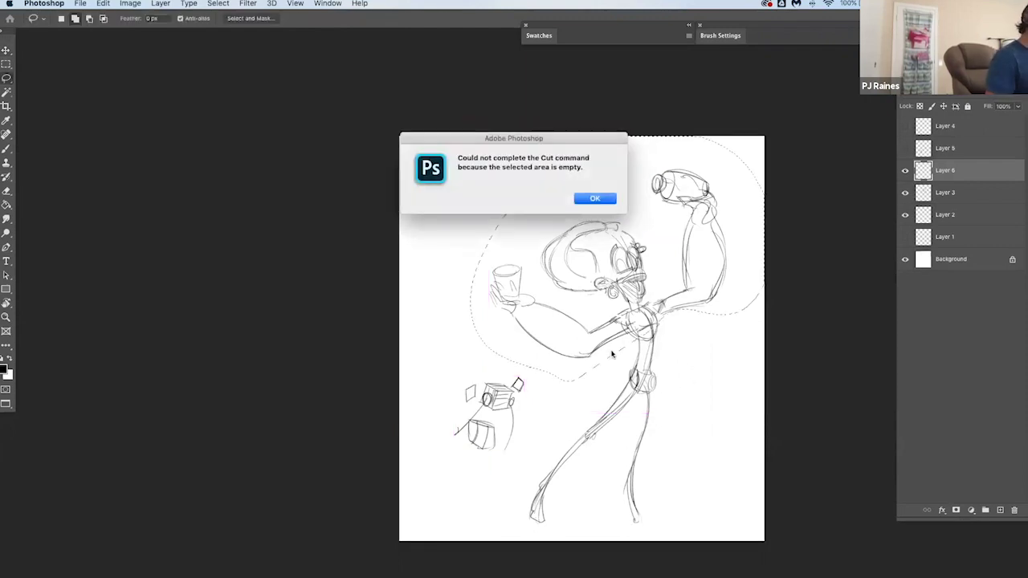
key("Return")
key("super+e")
key("super+x")
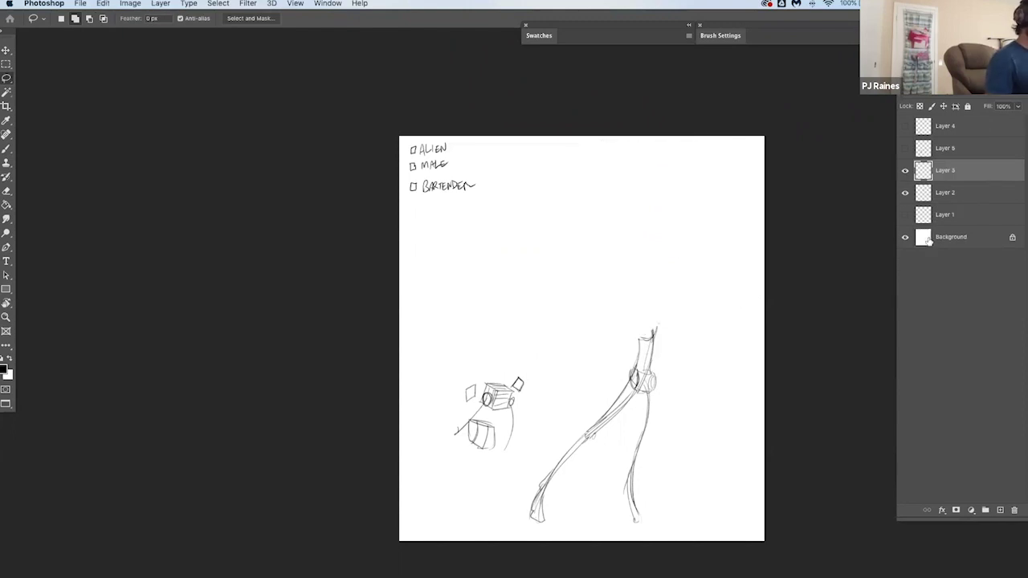
Paste the upper body in place, widen and tilt it slightly, and merge it back into the figure layer
key("super+shift+v")
key("super+t")
left_click_drag(726, 169, 736, 170)
left_click_drag(611, 176, 615, 155)
left_click_drag(700, 316, 695, 321)
key("Return")
key("ctrl+e")
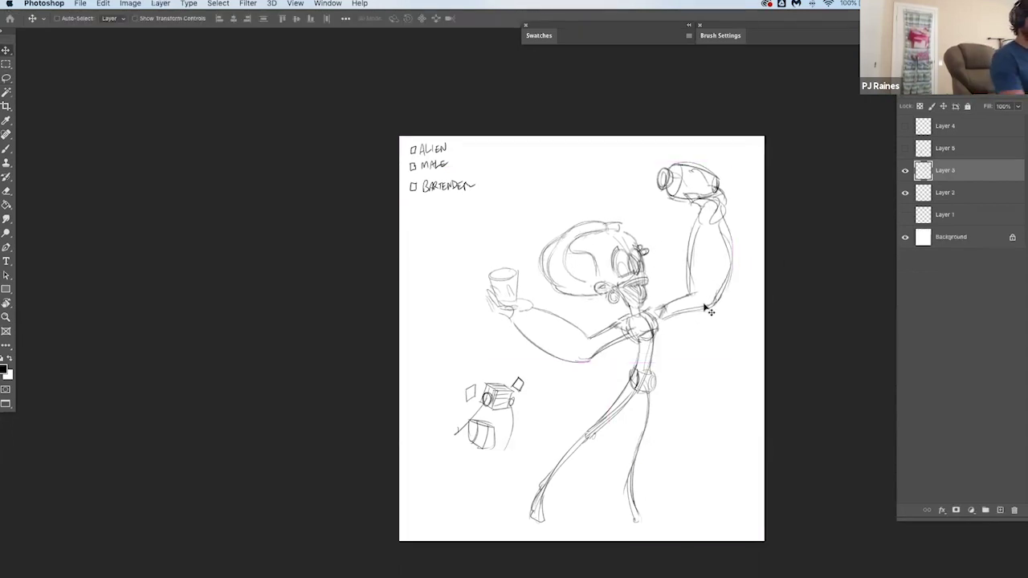
Sketch two bent lower arms extending from the torso, with both forearms reaching out beneath the raised arm
left_click(905, 171)
left_click(905, 171)
key("b")
mouse_move(634, 354)
left_mouse_down()
mouse_move(636, 370)
mouse_move(634, 357)
left_mouse_up()
key("super+z")
key("ctrl+z")
key("ctrl+z")
key("ctrl+z")
key("e")
key("b")
key("ctrl+z")
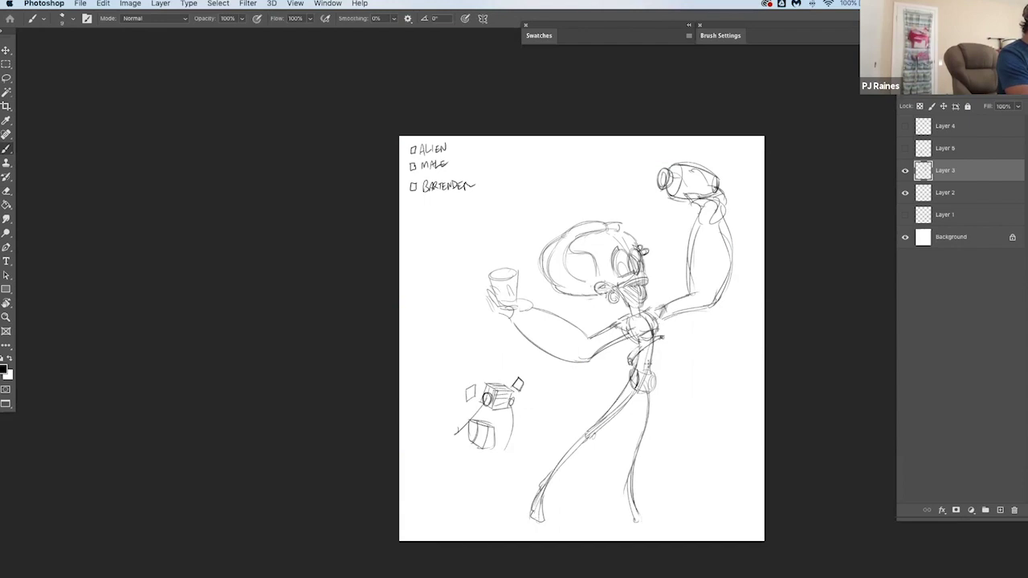
key("ctrl+z")
left_click_drag(655, 389, 692, 376)
key("super+z")
mouse_move(662, 338)
left_mouse_down()
mouse_move(696, 365)
mouse_move(701, 345)
mouse_move(666, 365)
left_mouse_up()
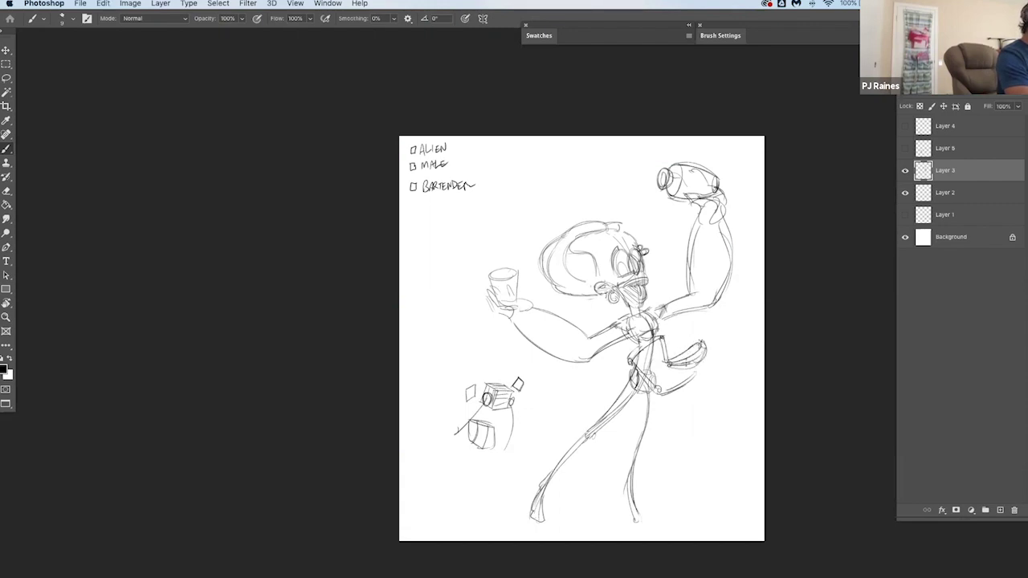
Sketch a rounded object held by the lower hands, with a cloth-like shape hanging beneath it
key("super+z")
key("super+z")
mouse_move(695, 332)
left_mouse_down()
mouse_move(726, 329)
mouse_move(715, 326)
mouse_move(704, 353)
mouse_move(724, 351)
mouse_move(699, 347)
mouse_move(707, 361)
mouse_move(703, 333)
mouse_move(722, 358)
left_mouse_up()
key("super+z")
key("super+z")
mouse_move(657, 393)
left_mouse_down()
mouse_move(674, 399)
mouse_move(710, 359)
mouse_move(711, 408)
left_mouse_up()
left_click_drag(720, 361, 718, 412)
Reinforce the straighter leg's thigh and shin contours from the hip down to the ankle
left_click_drag(640, 387, 626, 504)
mouse_move(639, 442)
left_mouse_down()
mouse_move(623, 508)
mouse_move(638, 525)
left_mouse_up()
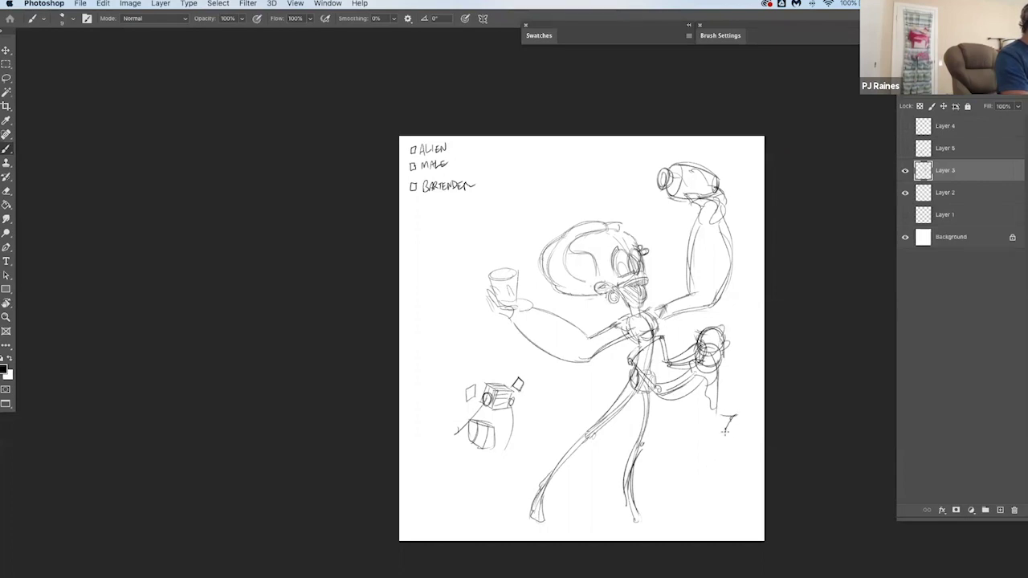
Draw a small leg diagram beside the figure, with a pelvis box and opposing thigh and shin curves
mouse_move(725, 432)
left_mouse_down()
mouse_move(732, 424)
mouse_move(725, 470)
left_mouse_up()
left_click_drag(732, 427, 718, 530)
key("super+z")
left_click_drag(721, 481, 719, 528)
key("super+z")
left_click_drag(727, 477, 719, 528)
left_click_drag(724, 474, 719, 535)
Label the parts and joints of the leg diagram H, UL, K, LL and ANK
mouse_move(743, 439)
left_mouse_down()
mouse_move(747, 448)
mouse_move(750, 439)
left_mouse_up()
left_click_drag(738, 494, 746, 499)
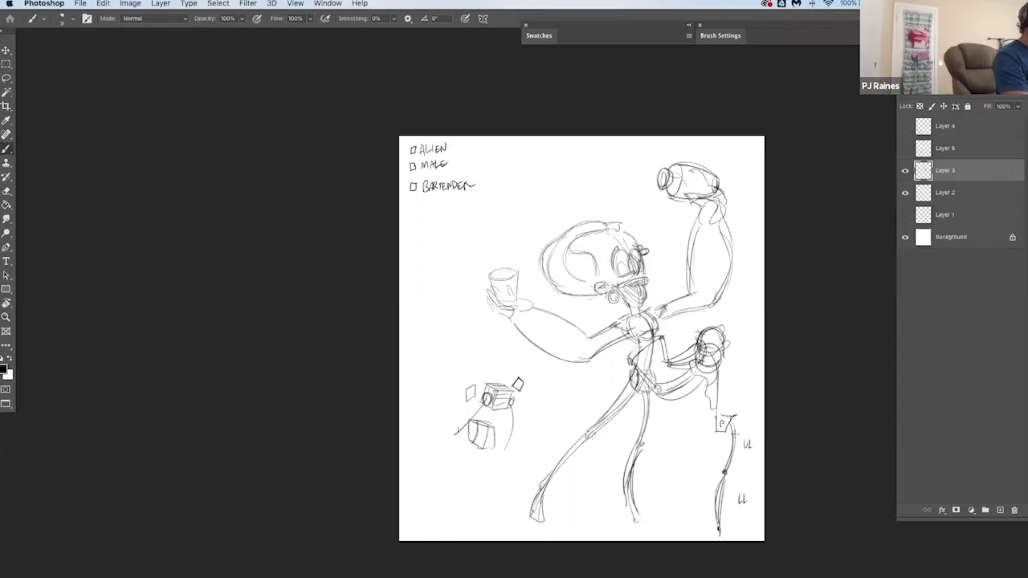
left_click_drag(729, 451, 718, 524)
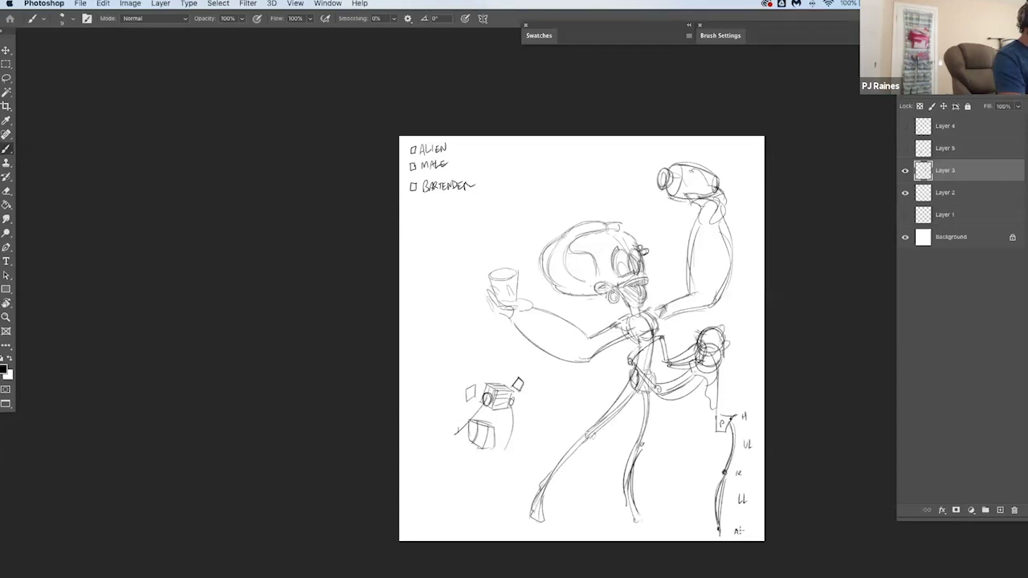
left_click_drag(744, 528, 751, 537)
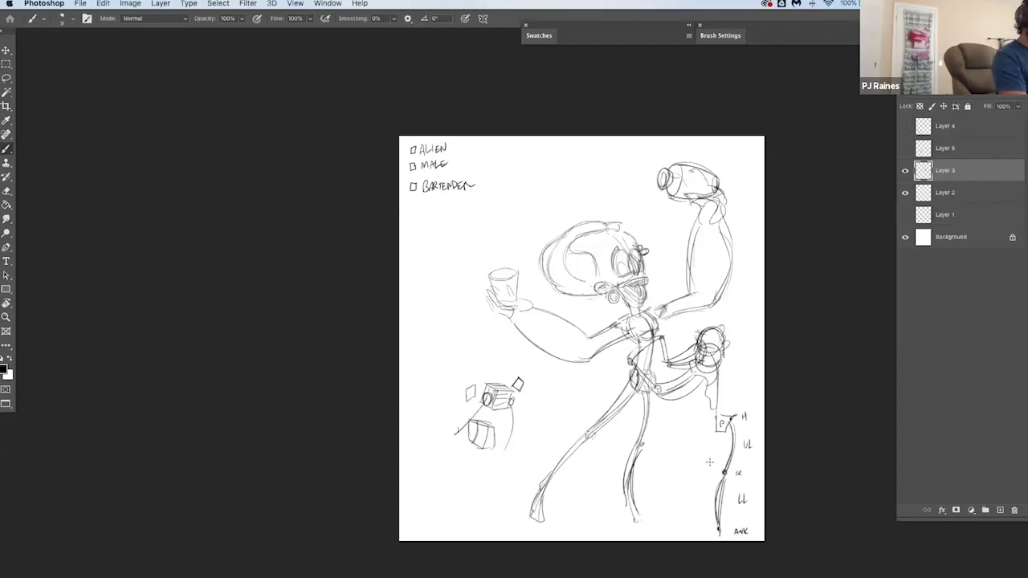
Sketch a sectioned cylinder study of the thigh, knee and lower leg between the figure and the leg diagram
left_click_drag(675, 472, 664, 535)
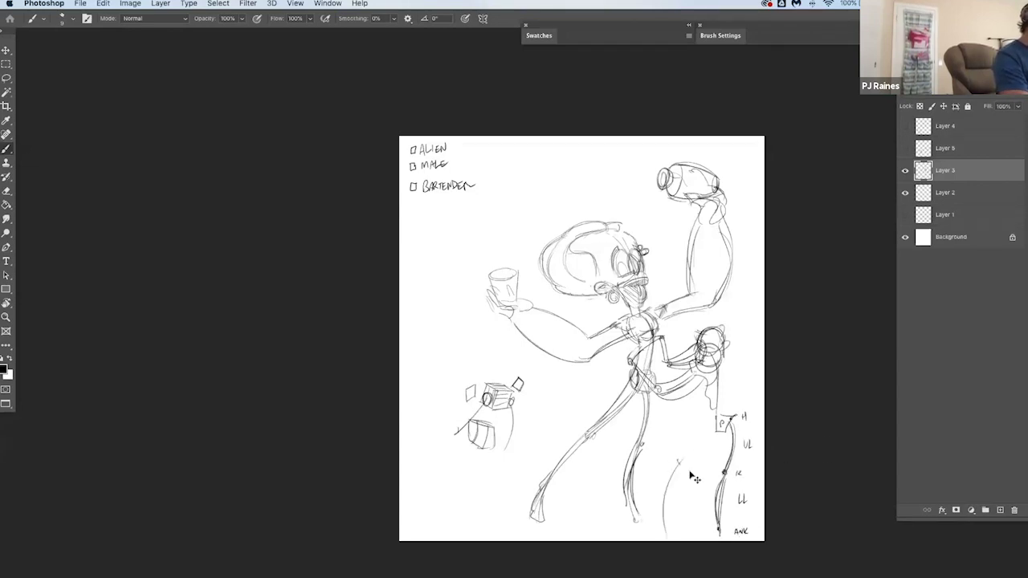
key("super+z")
left_click_drag(681, 460, 663, 522)
key("super+z")
left_click_drag(687, 464, 669, 523)
left_click_drag(694, 464, 684, 462)
key("super+z")
left_click_drag(681, 421, 685, 453)
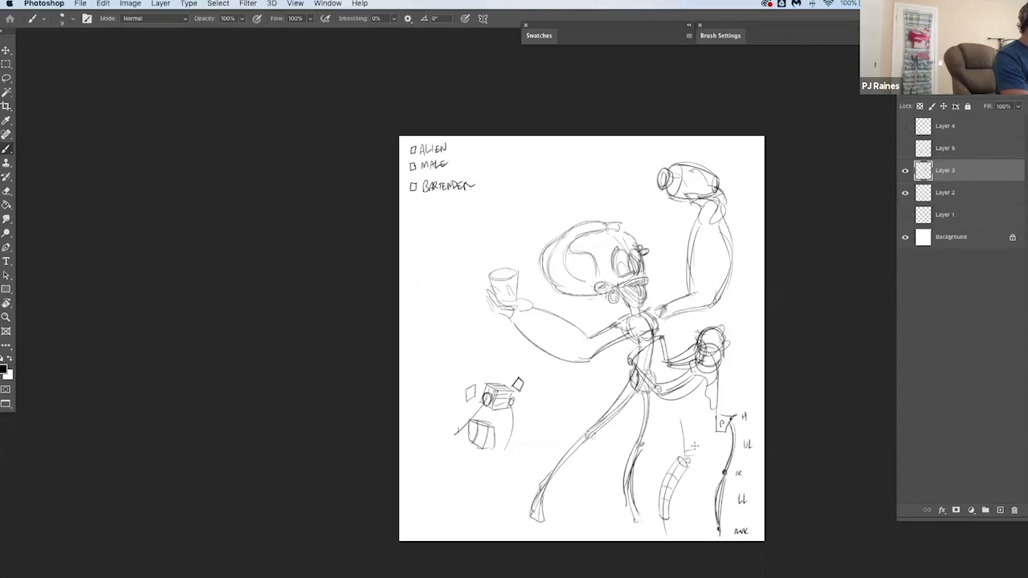
mouse_move(695, 413)
left_mouse_down()
mouse_move(696, 456)
mouse_move(681, 452)
mouse_move(688, 423)
mouse_move(690, 455)
left_mouse_up()
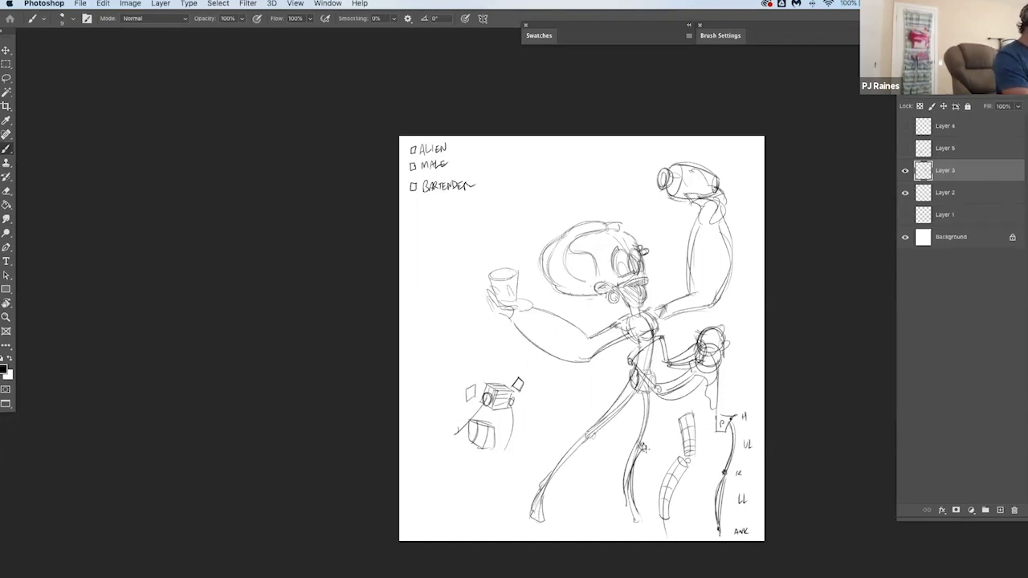
Redraw the straighter leg's knee and curved lower leg, adding a foot and erasing stray lines
key("super+z")
mouse_move(641, 451)
left_mouse_down()
mouse_move(628, 517)
mouse_move(659, 524)
left_mouse_up()
left_click_drag(640, 441, 627, 491)
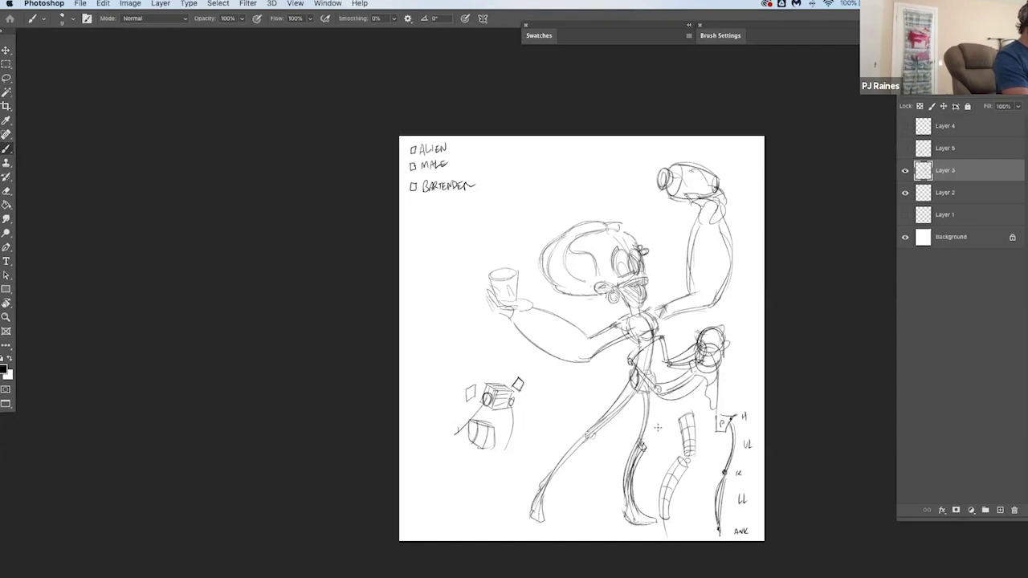
key("e")
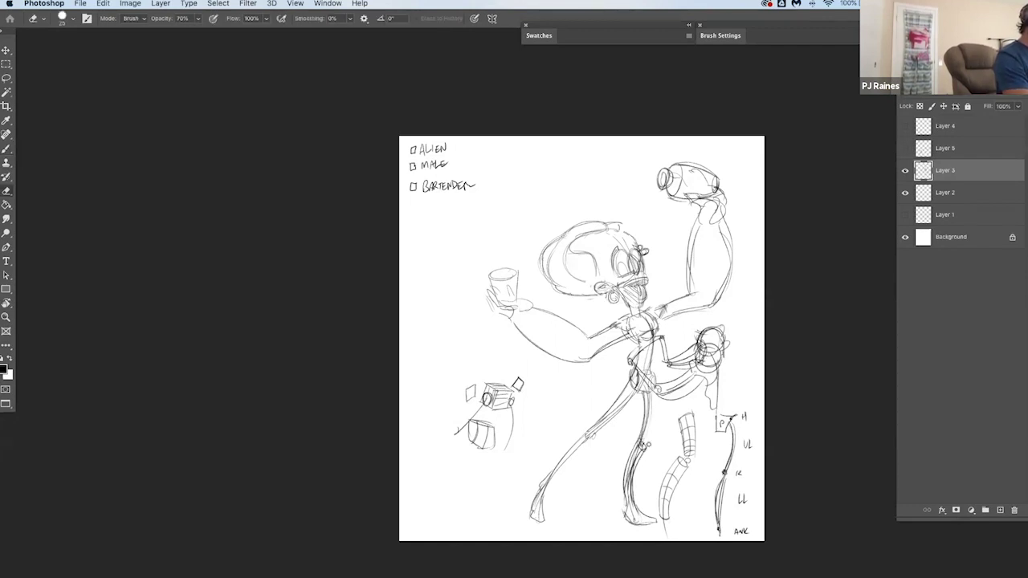
mouse_move(642, 449)
left_mouse_down()
mouse_move(625, 515)
mouse_move(647, 522)
left_mouse_up()
key("b")
key("super+z")
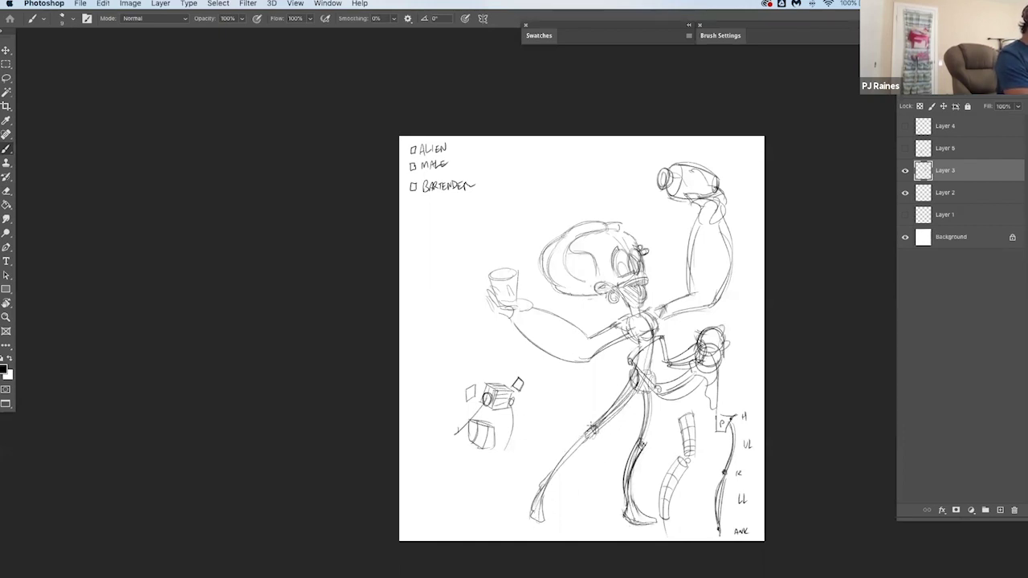
Strengthen the bent leg's thigh, knee and upper shin contours
mouse_move(554, 482)
left_mouse_down()
mouse_move(694, 333)
mouse_move(698, 308)
mouse_move(636, 354)
mouse_move(654, 365)
mouse_move(655, 340)
left_mouse_up()
key("super+z")
key("super+z")
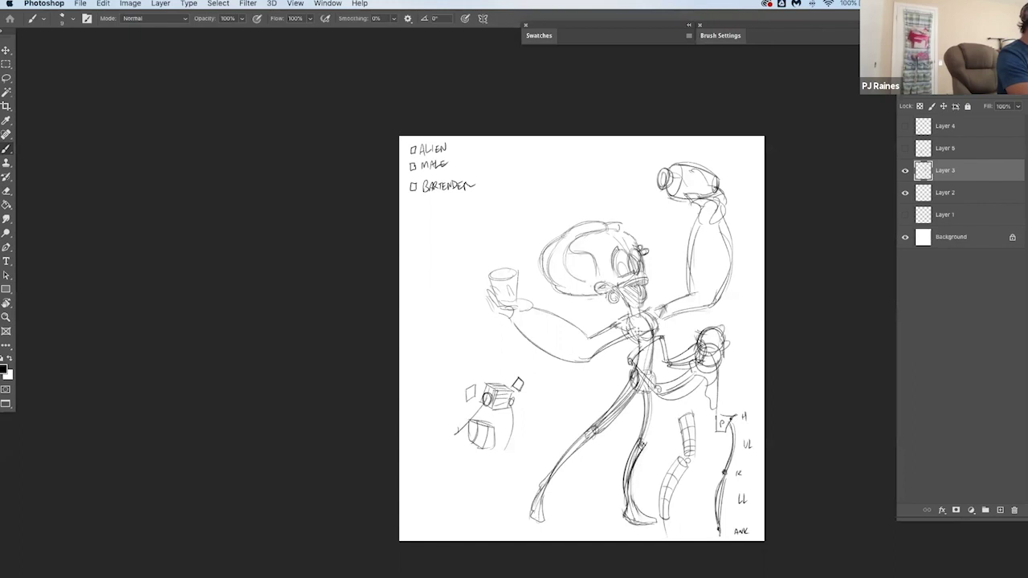
key("super+z")
Darken the shoulder lines and the contours of the upper arms holding the bottle and the glass
left_click_drag(641, 308, 657, 320)
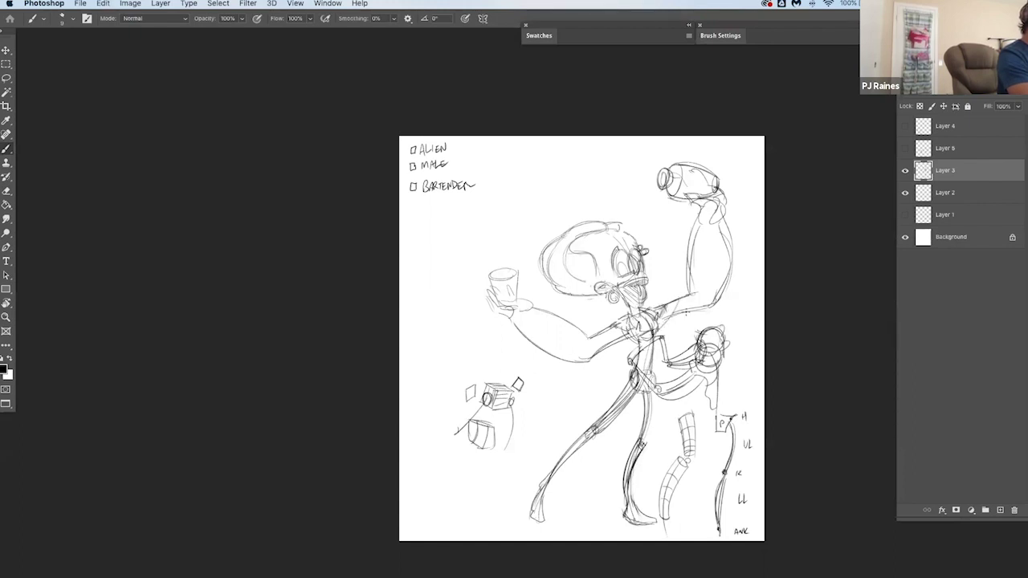
mouse_move(720, 303)
left_mouse_down()
mouse_move(673, 315)
mouse_move(730, 285)
mouse_move(721, 231)
mouse_move(691, 263)
left_mouse_up()
left_click_drag(695, 215, 686, 285)
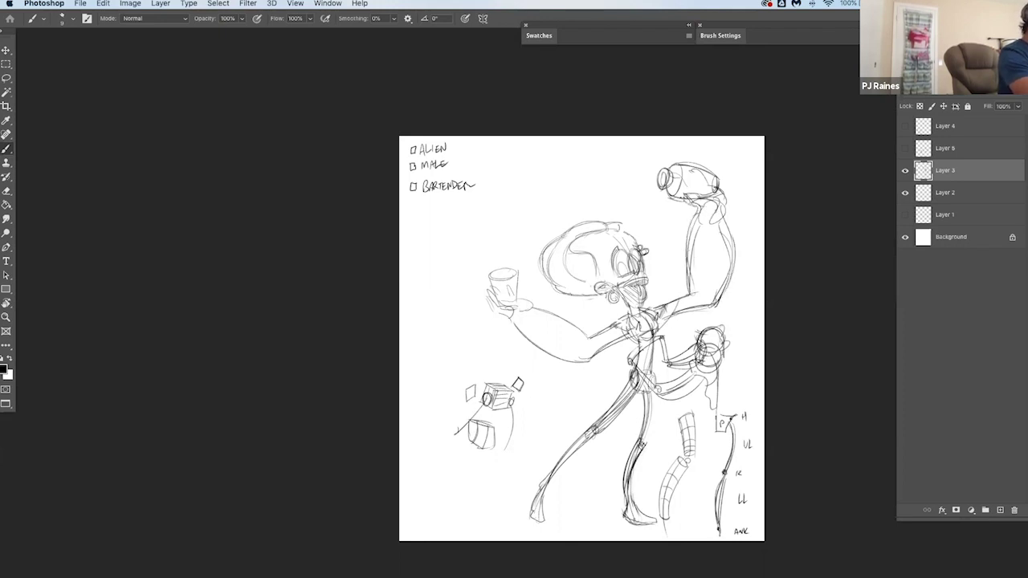
mouse_move(719, 188)
left_mouse_down()
mouse_move(738, 255)
mouse_move(730, 228)
mouse_move(729, 296)
left_mouse_up()
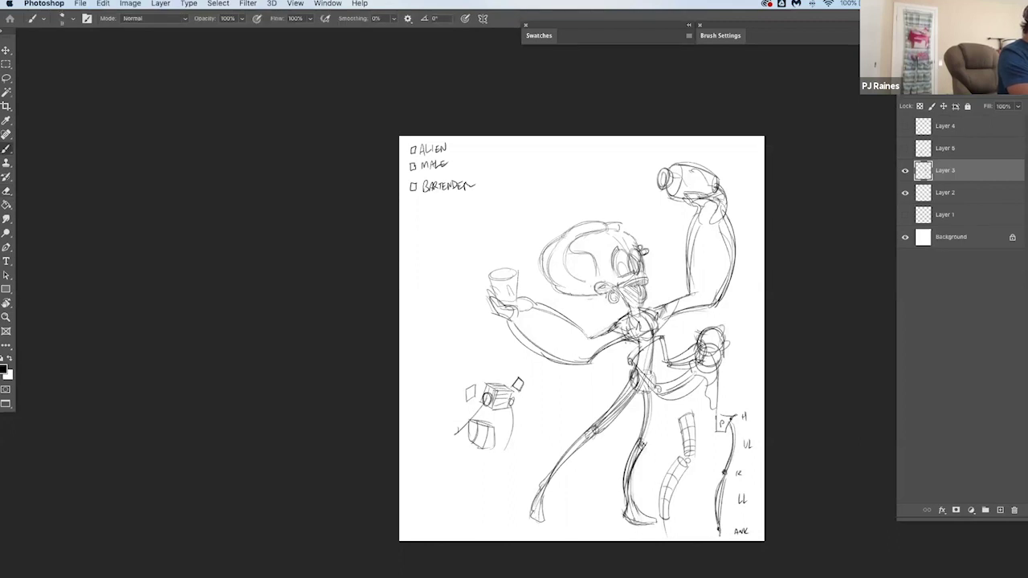
Sketch a pointed short sleeve on the shoulder of the glass-holding arm, erasing overlapping construction lines
key("e")
mouse_move(624, 338)
left_mouse_down()
mouse_move(614, 328)
mouse_move(625, 317)
mouse_move(628, 345)
mouse_move(619, 320)
mouse_move(640, 336)
left_mouse_up()
key("b")
key("super+z")
key("e")
key("b")
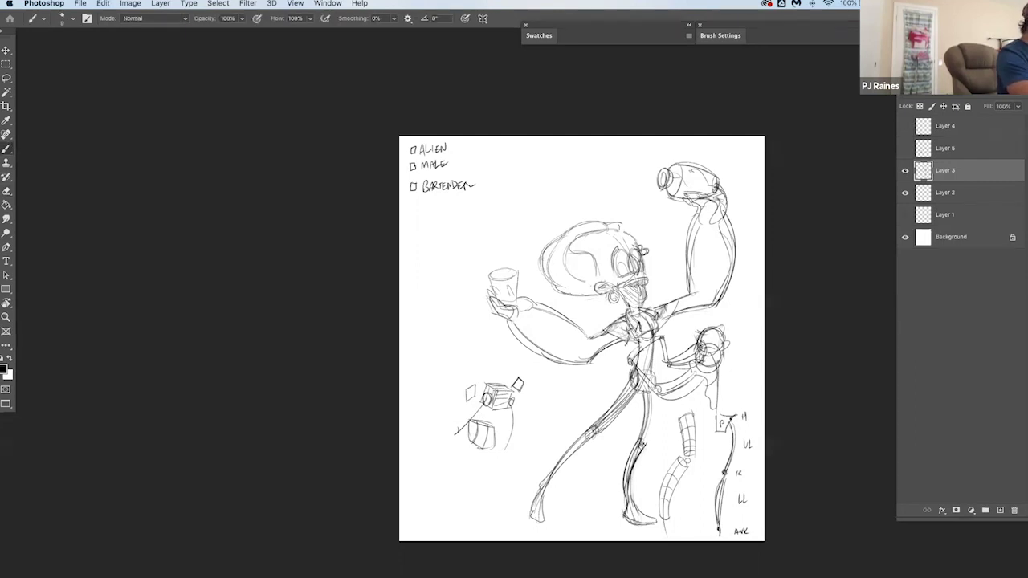
Sketch the vest's front edges down the torso to a pointed waist, clearing the overlapping lines
key("super+z")
mouse_move(646, 315)
left_mouse_down()
mouse_move(658, 329)
mouse_move(632, 357)
left_mouse_up()
key("super+z")
key("e")
key("b")
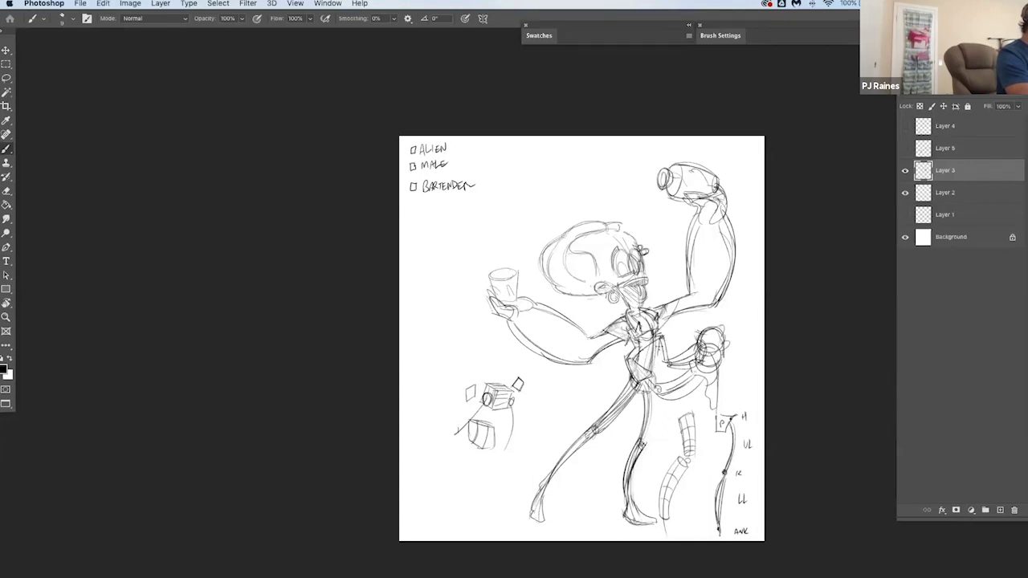
Refine the contours of the raised and lower arms and add a pointed sleeve at the raised arm's shoulder
mouse_move(670, 355)
left_mouse_down()
mouse_move(662, 335)
mouse_move(696, 365)
mouse_move(688, 346)
mouse_move(714, 307)
left_mouse_up()
key("super+z")
left_click_drag(727, 219, 714, 289)
left_click_drag(689, 213, 689, 297)
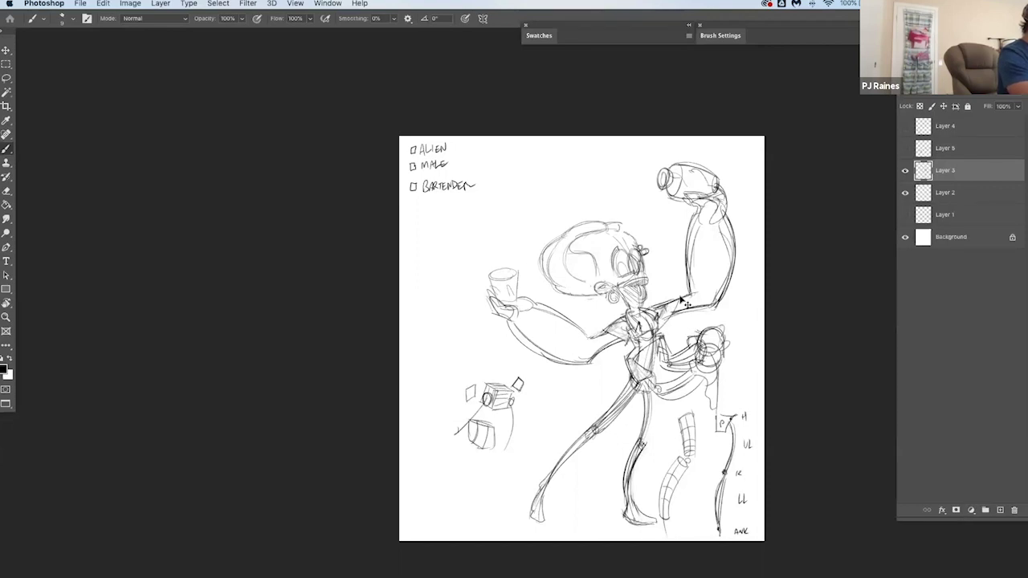
key("e")
key("b")
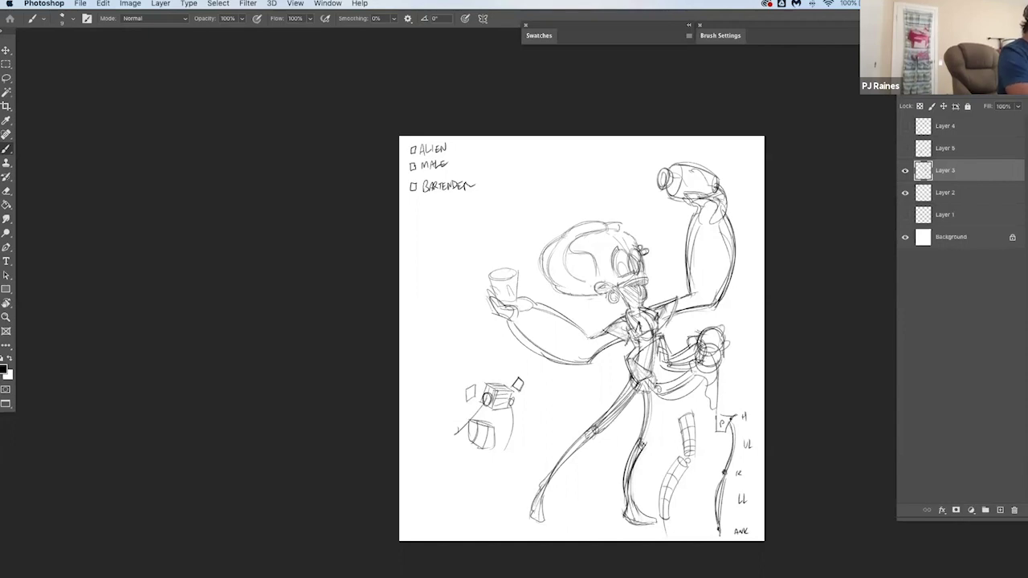
Draw a round buckle at the waist and a pointed cloth panel hanging over the hips
key("super+z")
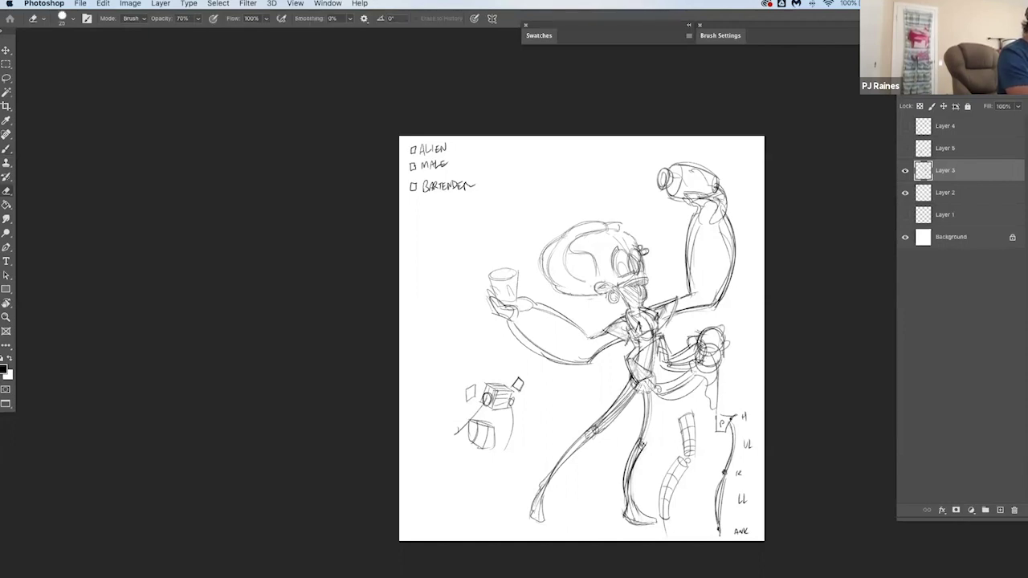
left_click_drag(643, 387, 643, 387)
key("super+z")
key("e")
key("b")
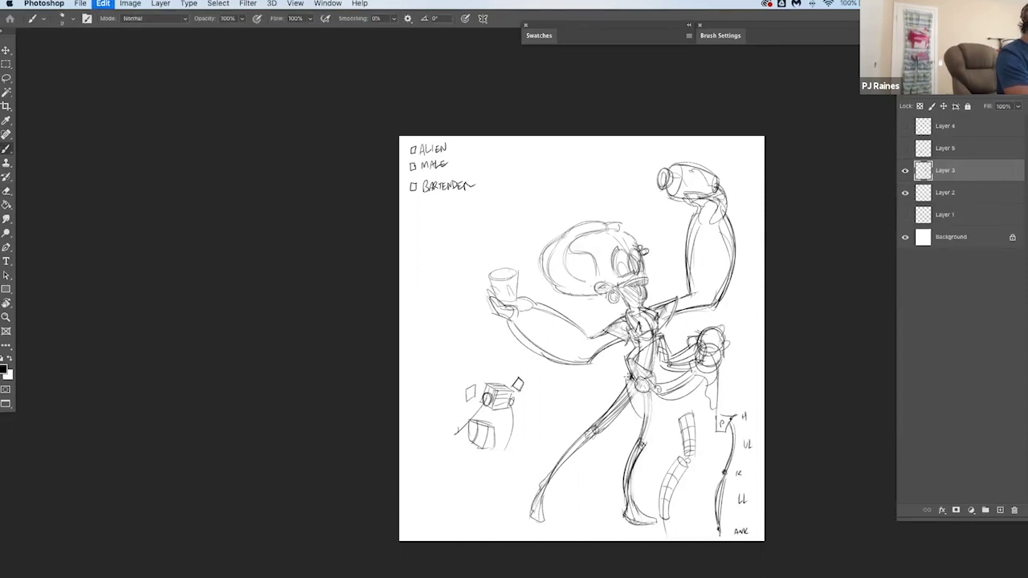
key("super+z")
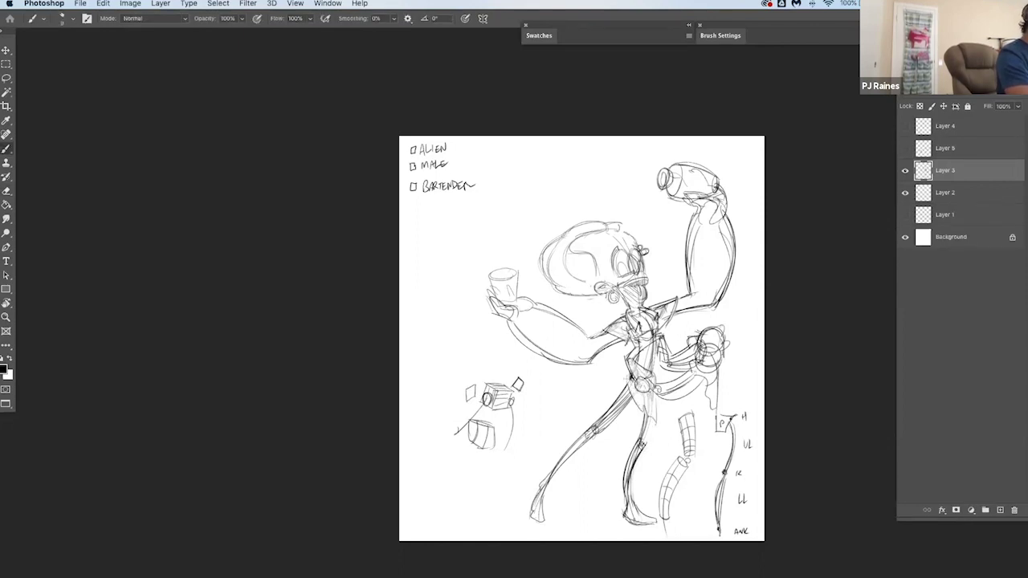
Darken the vest's pointed edge at the hip and lighten the bent leg's upper thigh lines
left_click_drag(628, 362, 642, 350)
key("super+z")
left_click_drag(630, 368, 618, 399)
key("super+z")
key("super+z")
key("e")
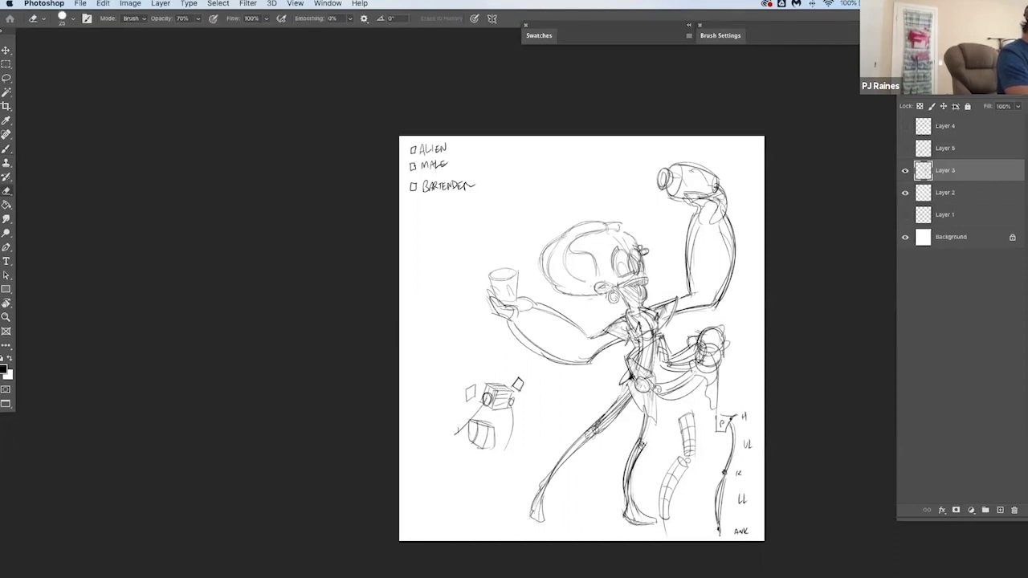
key("b")
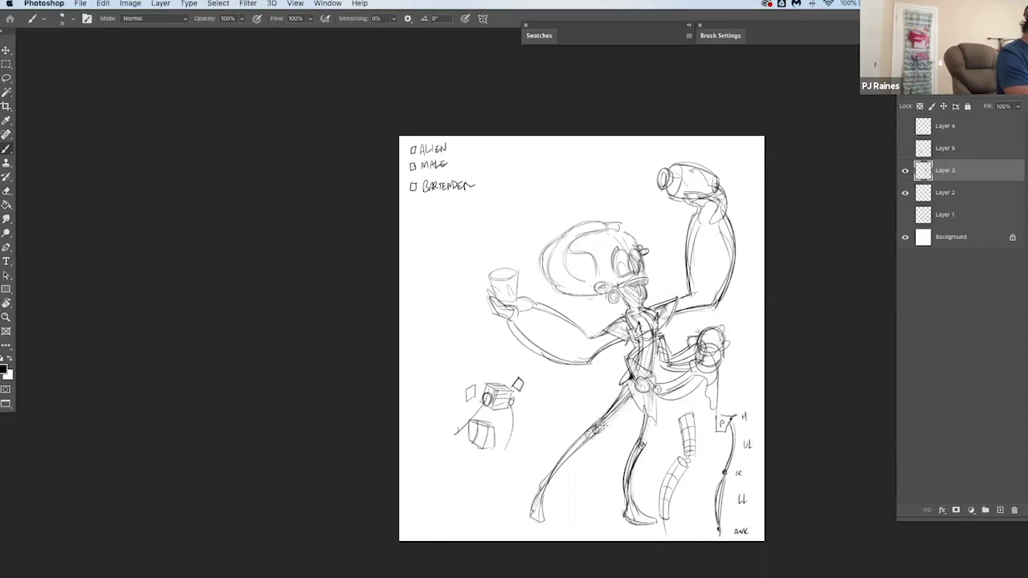
Rework the bent leg's knee, calf and ankle contours and refine the straighter leg around the knee
left_click_drag(596, 421, 559, 464)
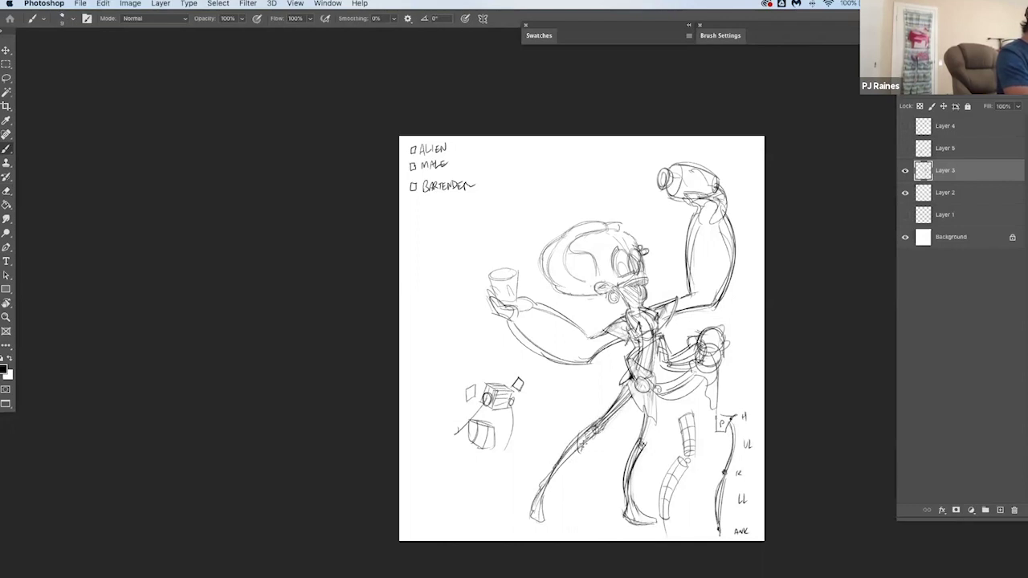
key("super+z")
mouse_move(579, 431)
left_mouse_down()
mouse_move(536, 495)
mouse_move(536, 519)
mouse_move(580, 450)
left_mouse_up()
key("super+z")
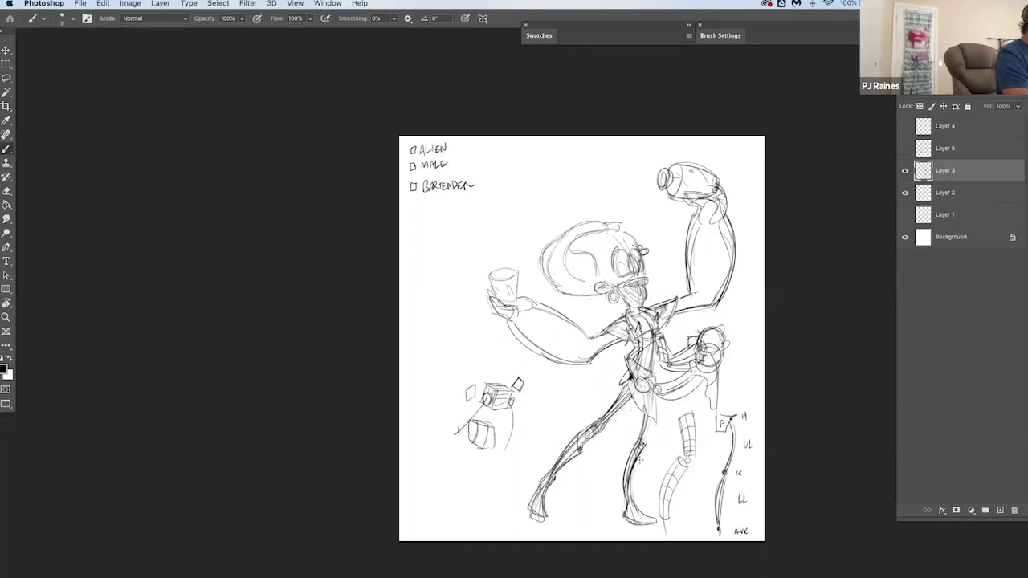
mouse_move(632, 448)
left_mouse_down()
mouse_move(621, 477)
mouse_move(631, 477)
left_mouse_up()
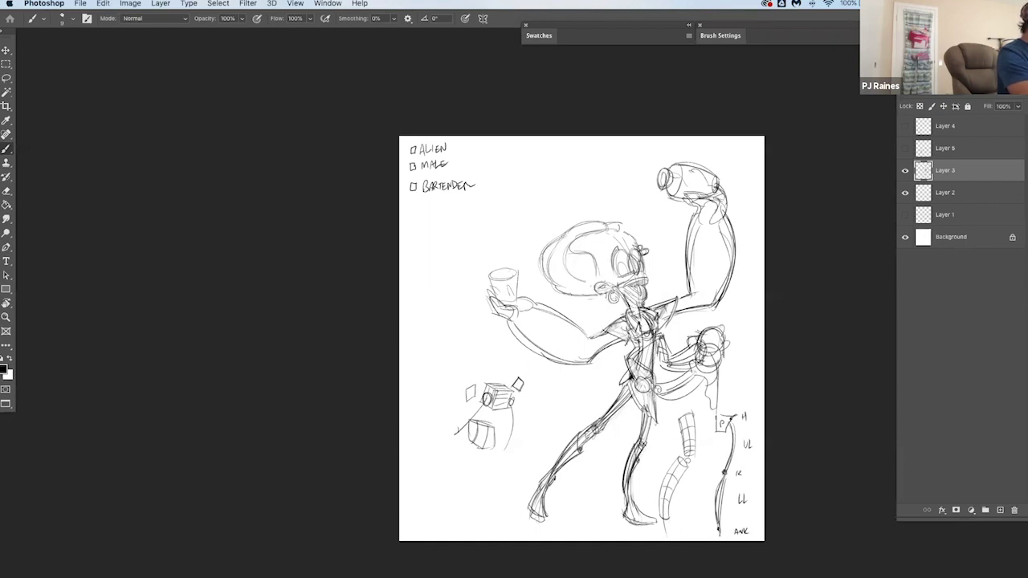
Darken the face's mouth and jaw lines and add detail to the eyes
key("super+z")
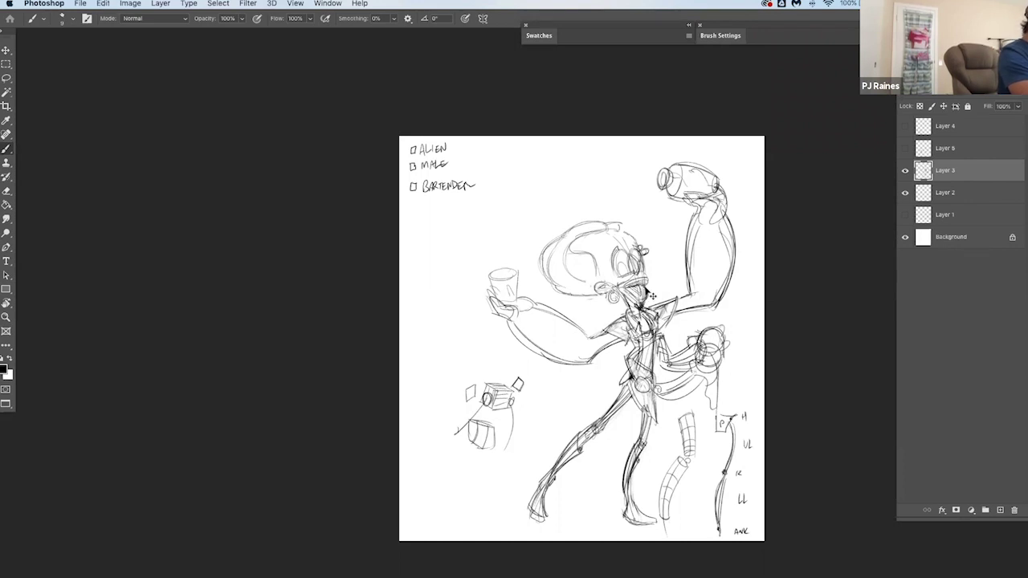
mouse_move(624, 287)
left_mouse_down()
mouse_move(648, 278)
mouse_move(624, 265)
left_mouse_up()
key("super+z")
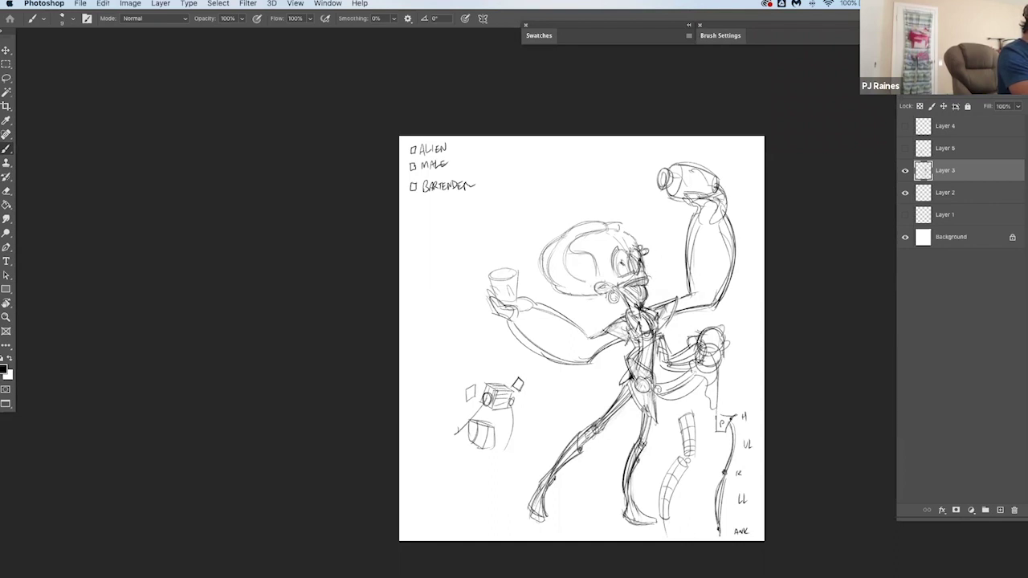
Add small round spots and elongated highlight shapes to the glass-holding arm and the raised shaker arm
key("e")
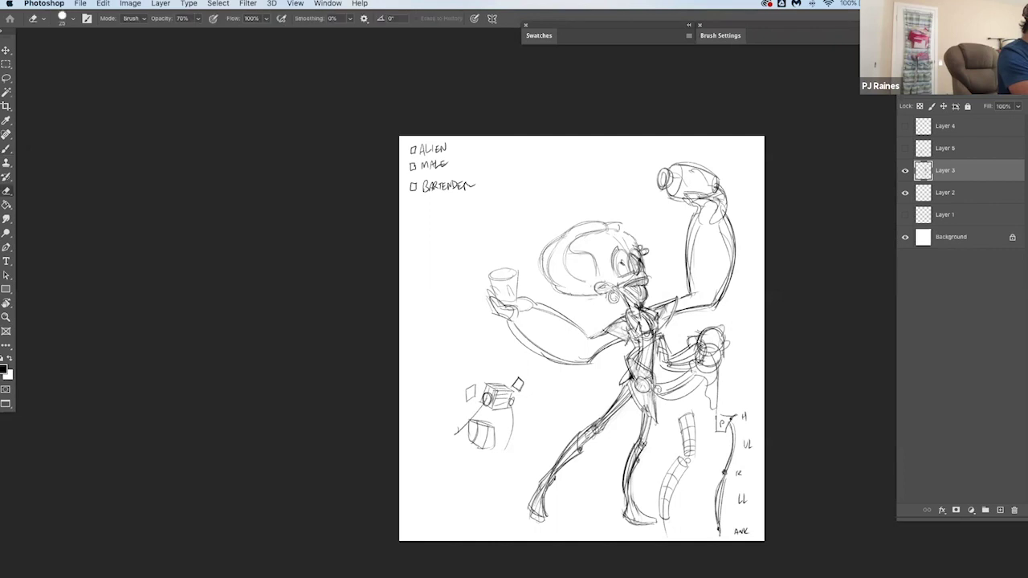
key("b")
key("super+z")
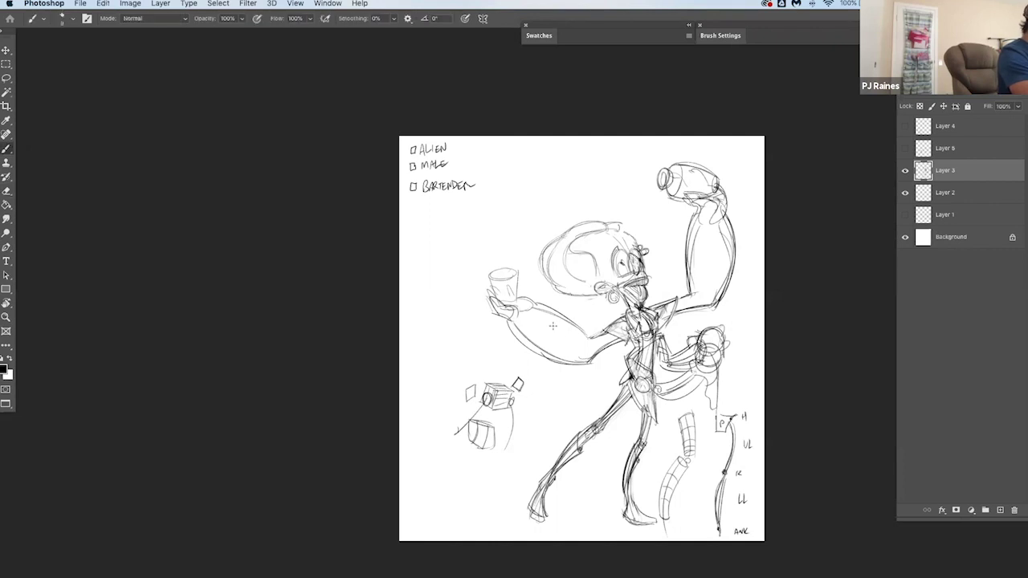
key("super+z")
mouse_move(560, 323)
left_mouse_down()
mouse_move(580, 342)
mouse_move(547, 315)
left_mouse_up()
left_click_drag(536, 314, 537, 321)
key("super+z")
mouse_move(699, 272)
left_mouse_down()
mouse_move(693, 284)
mouse_move(707, 273)
mouse_move(699, 239)
left_mouse_up()
key("super+z")
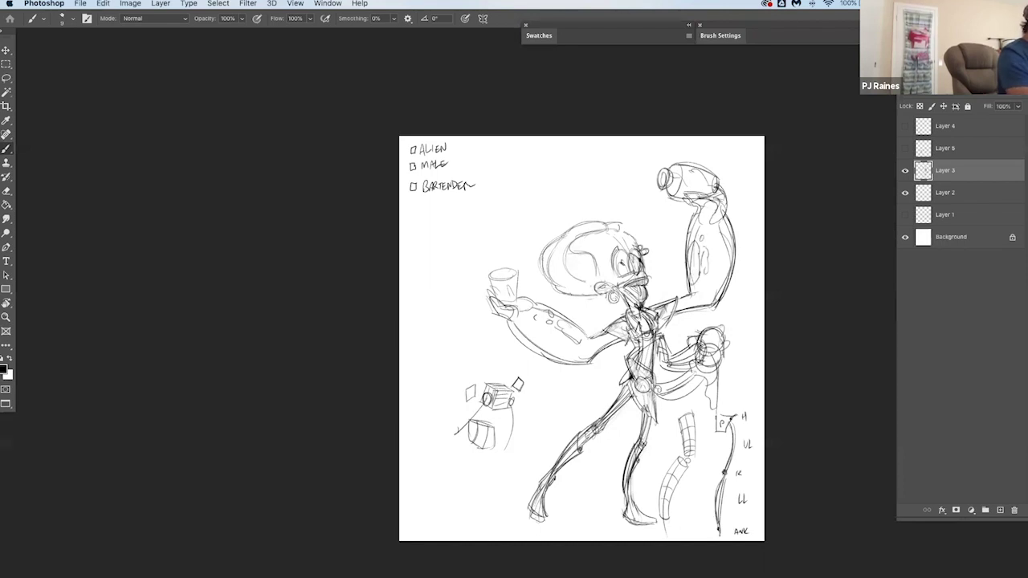
Scale the Layer 3 figure sketch down slightly and shift it up on the page
left_click(903, 171)
left_click(903, 172)
key("super+t")
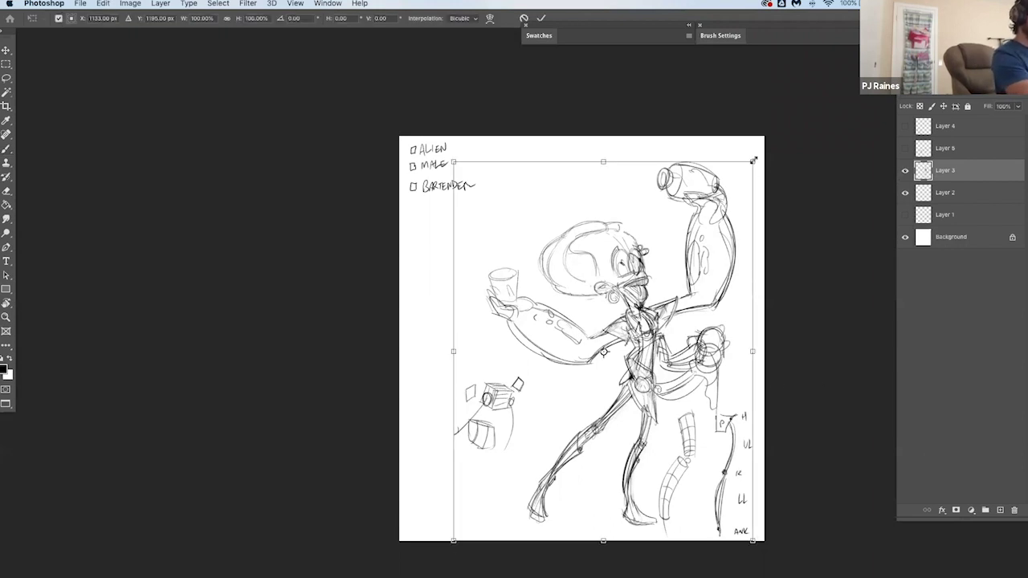
left_click_drag(754, 162, 748, 172)
key("Return")
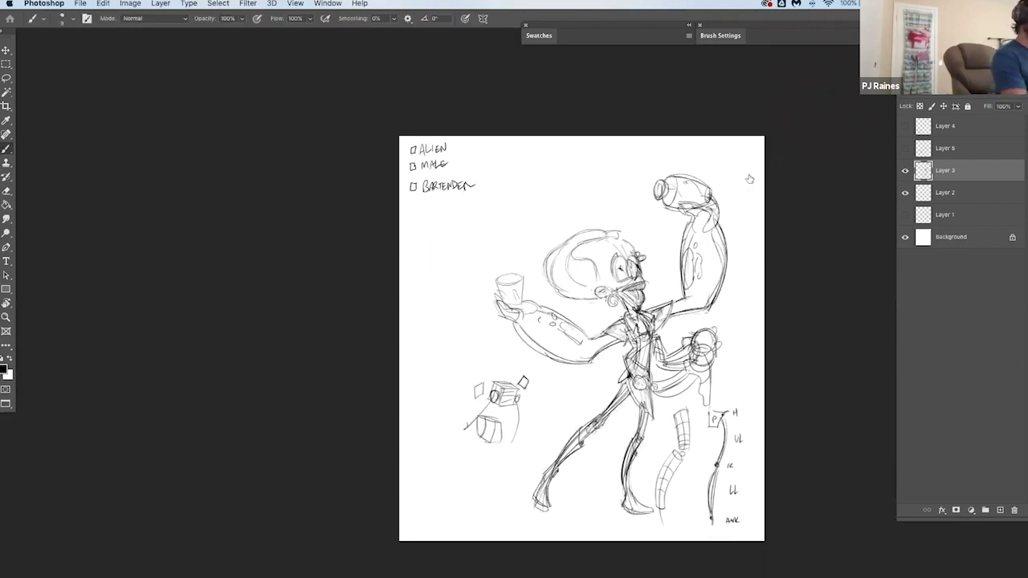
key("v")
mouse_move(709, 422)
left_mouse_down()
mouse_move(687, 396)
mouse_move(716, 384)
mouse_move(698, 408)
mouse_move(673, 403)
left_mouse_up()
key("z")
key("b")
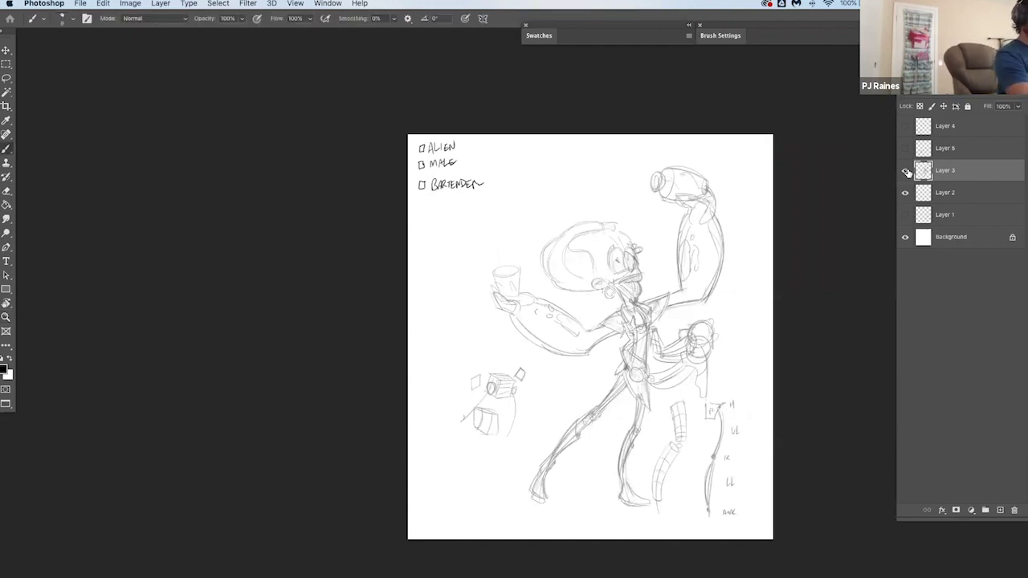
Create a new layer above the sketch and lower Layer 3's opacity so the rough drawing is fainter
left_click(1000, 510)
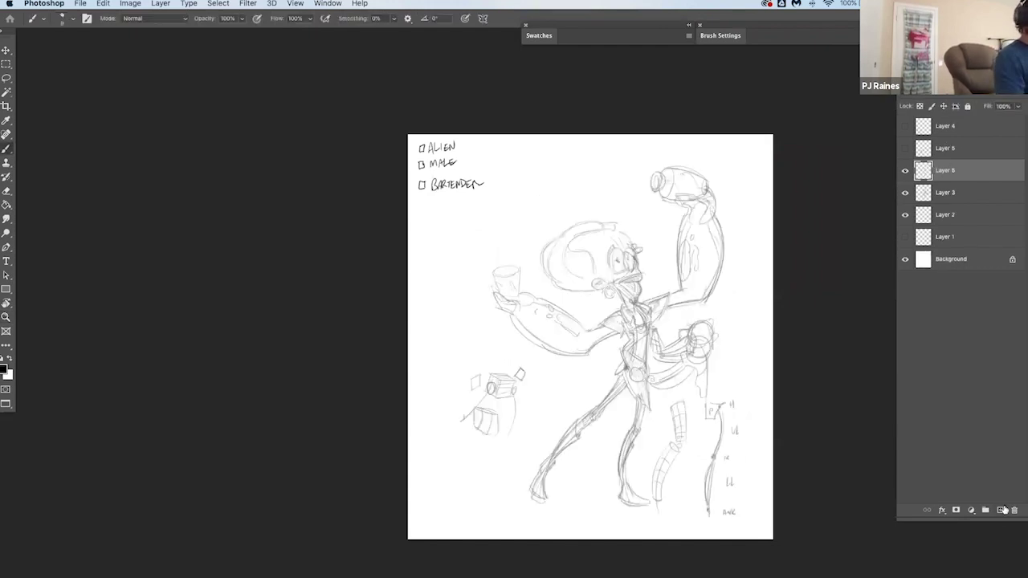
key("z")
left_click(693, 401)
left_click_drag(694, 402, 708, 379)
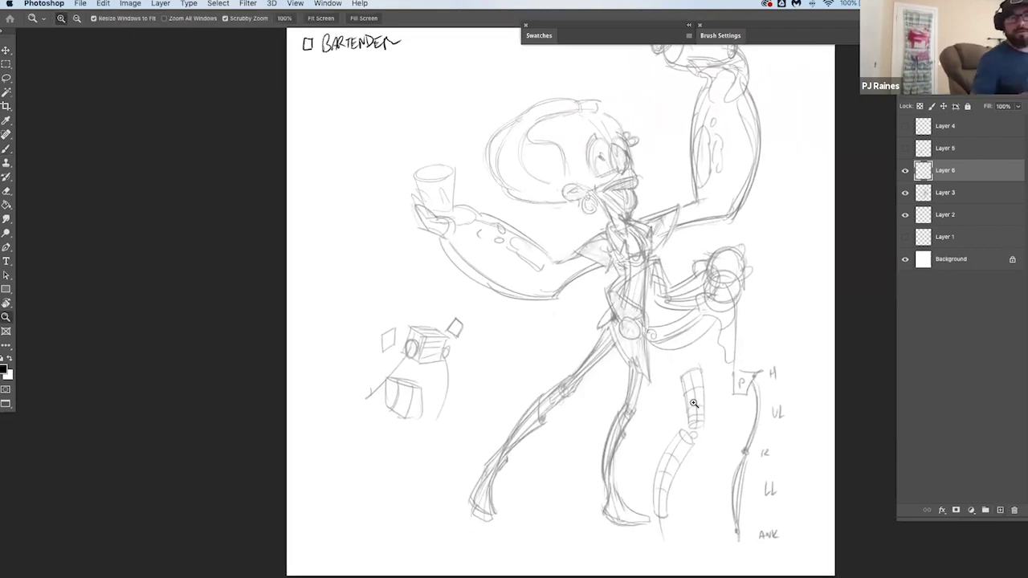
left_click(946, 193)
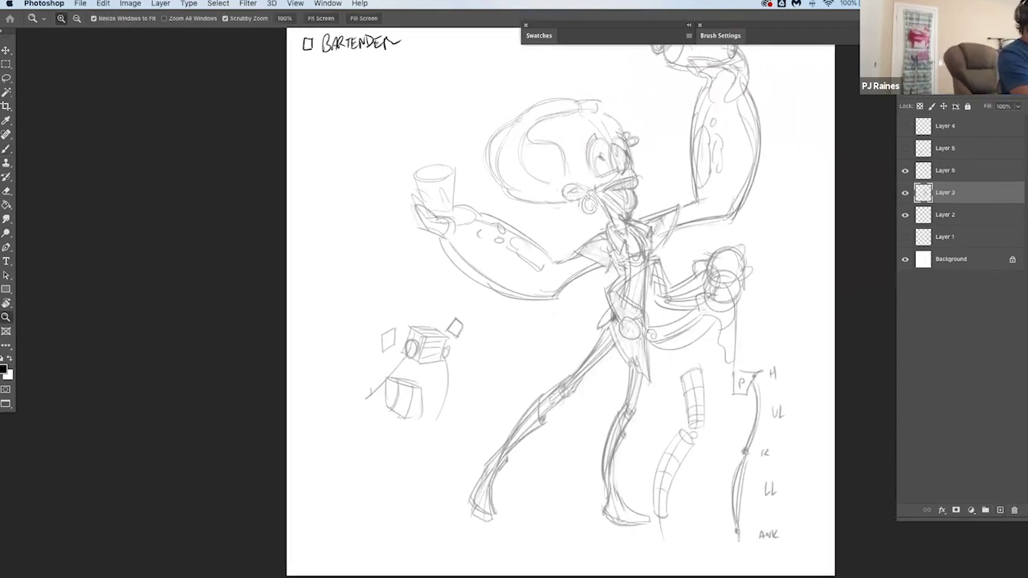
key("5")
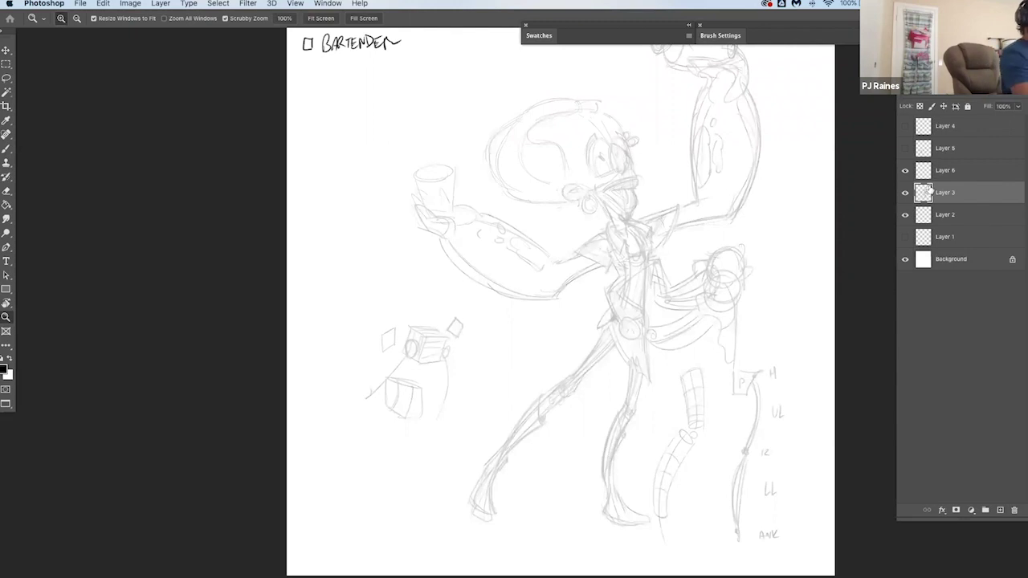
Write a circled 1 on the rough sketch layer and a circled 2 on the new Layer 6, beneath the checklist
key("b")
mouse_move(361, 127)
left_mouse_down()
mouse_move(365, 151)
mouse_move(361, 116)
left_mouse_up()
scroll(667, 396, "up", 2)
left_click(947, 164)
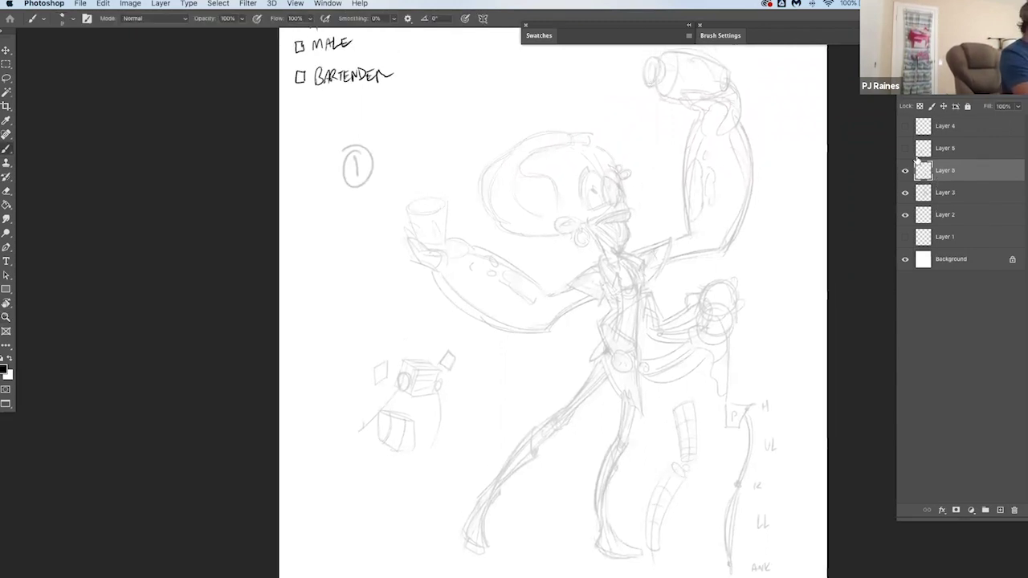
mouse_move(369, 130)
left_mouse_down()
mouse_move(385, 146)
mouse_move(374, 123)
left_mouse_up()
mouse_move(624, 384)
left_mouse_down()
mouse_move(605, 411)
mouse_move(639, 459)
left_mouse_up()
left_click(905, 171)
left_click(904, 171)
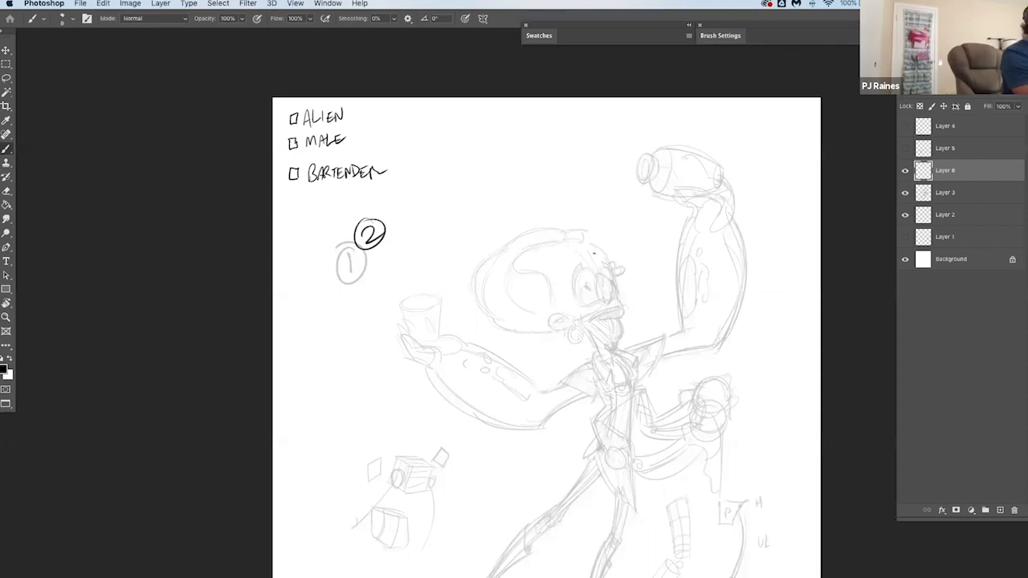
Trace the outer hair contour with its swept top and scalloped lower edge, and outline the near ear
left_click_drag(523, 249, 556, 245)
key("super+z")
mouse_move(529, 246)
left_mouse_down()
mouse_move(565, 250)
mouse_move(575, 240)
mouse_move(513, 238)
mouse_move(550, 227)
mouse_move(564, 244)
mouse_move(570, 235)
mouse_move(521, 245)
mouse_move(536, 229)
mouse_move(503, 241)
mouse_move(482, 323)
mouse_move(541, 346)
mouse_move(519, 335)
mouse_move(557, 335)
left_mouse_up()
key("super+z")
key("super+z")
key("super+z")
mouse_move(517, 259)
left_mouse_down()
mouse_move(546, 273)
mouse_move(573, 324)
left_mouse_up()
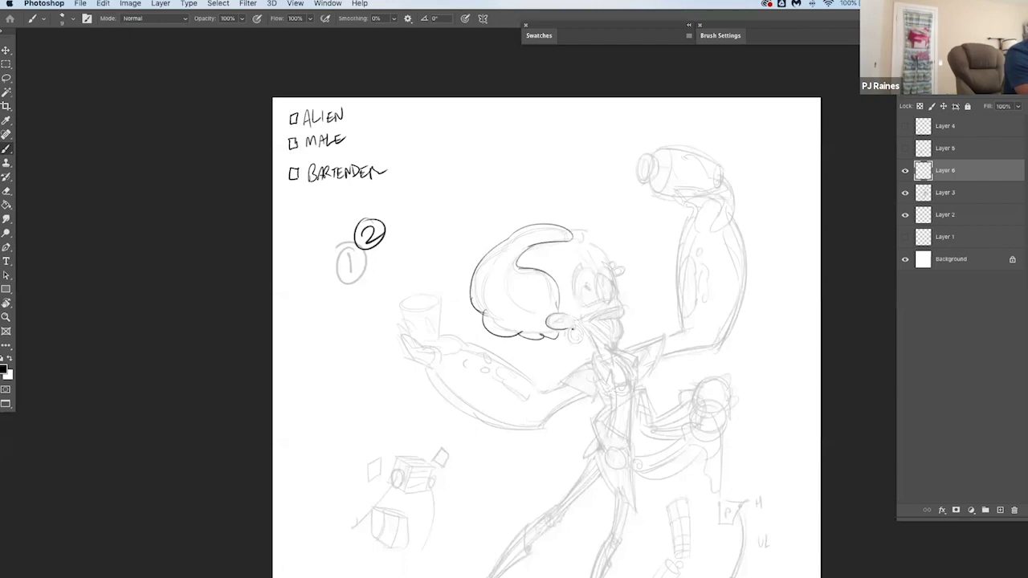
Draw wavy bands inside the hair, refine the top tufts, and trace the forehead line
key("e")
key("b")
key("super+z")
key("super+z")
mouse_move(543, 336)
left_mouse_down()
mouse_move(544, 291)
mouse_move(531, 273)
mouse_move(523, 300)
mouse_move(505, 312)
mouse_move(526, 247)
left_mouse_up()
key("super+z")
key("super+z")
key("super+z")
mouse_move(471, 297)
left_mouse_down()
mouse_move(498, 254)
mouse_move(538, 239)
mouse_move(527, 240)
mouse_move(596, 248)
mouse_move(583, 238)
mouse_move(612, 274)
left_mouse_up()
key("super+z")
key("super+z")
key("super+z")
key("e")
key("b")
key("super+z")
key("super+z")
key("super+z")
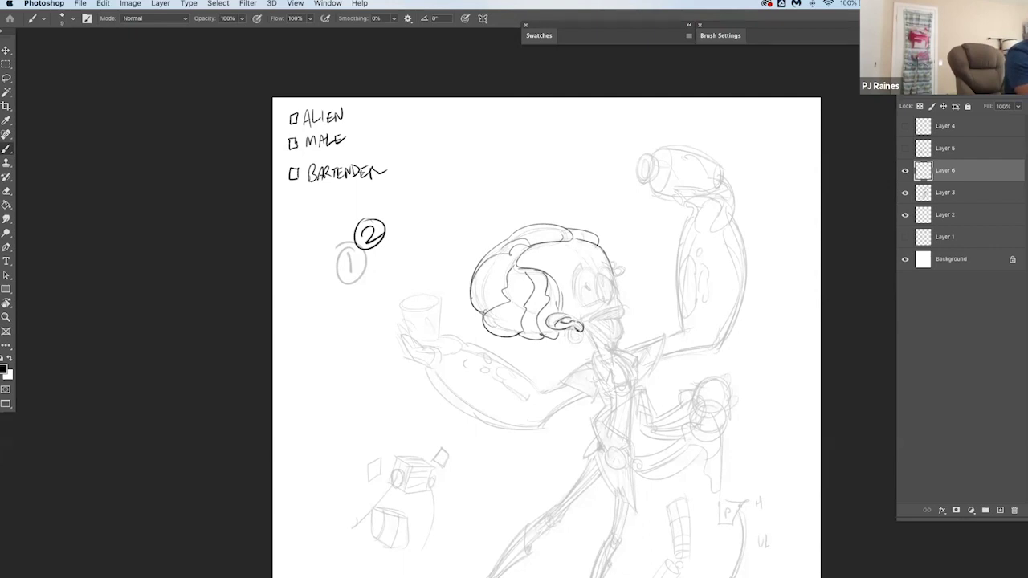
Draw the curled earring beneath the near ear and the small far ear beside the forehead
key("e")
mouse_move(576, 329)
left_mouse_down()
mouse_move(582, 344)
mouse_move(586, 334)
left_mouse_up()
key("super+z")
key("b")
key("super+z")
key("e")
key("b")
key("super+z")
key("super+z")
left_click_drag(610, 259, 623, 266)
key("e")
key("b")
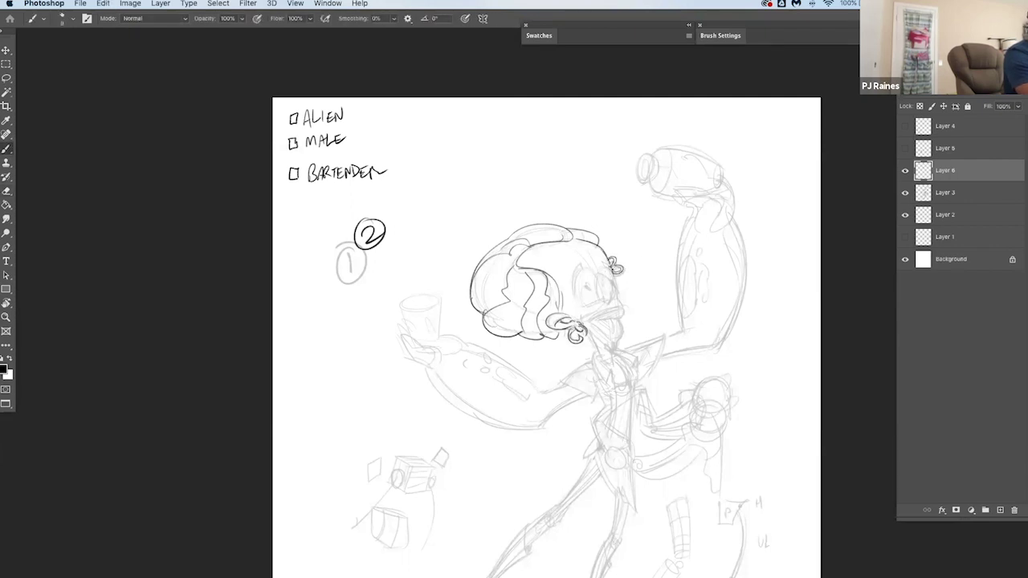
Trace the near eye's curved outer edge and draw the far eye with its pupil
key("super+z")
left_click_drag(579, 274, 576, 302)
key("super+z")
left_click_drag(580, 266, 576, 300)
left_click_drag(582, 264, 574, 302)
left_click(599, 286)
key("super+z")
key("super+z")
key("super+z")
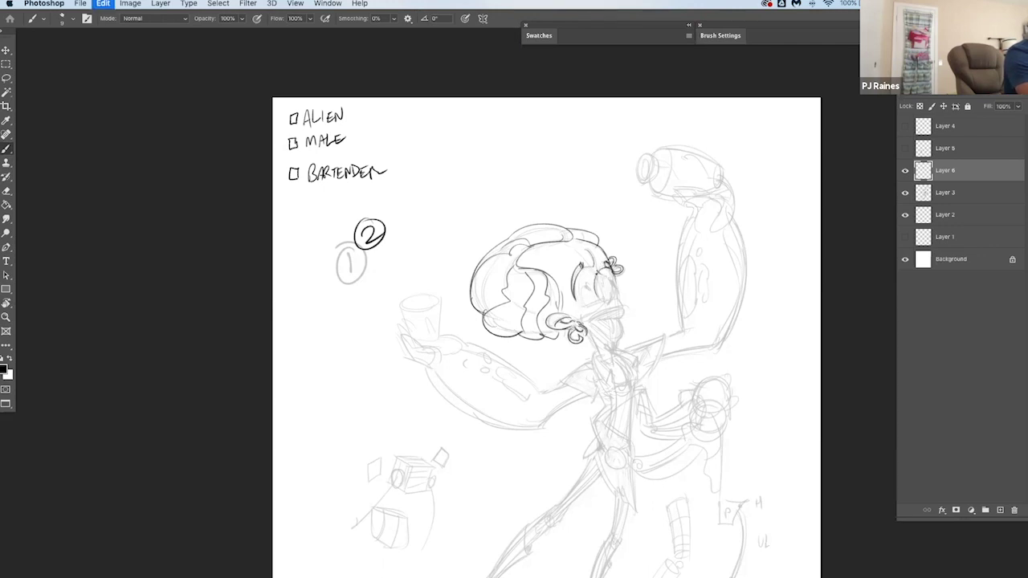
key("super+z")
left_click_drag(603, 275, 614, 298)
key("super+z")
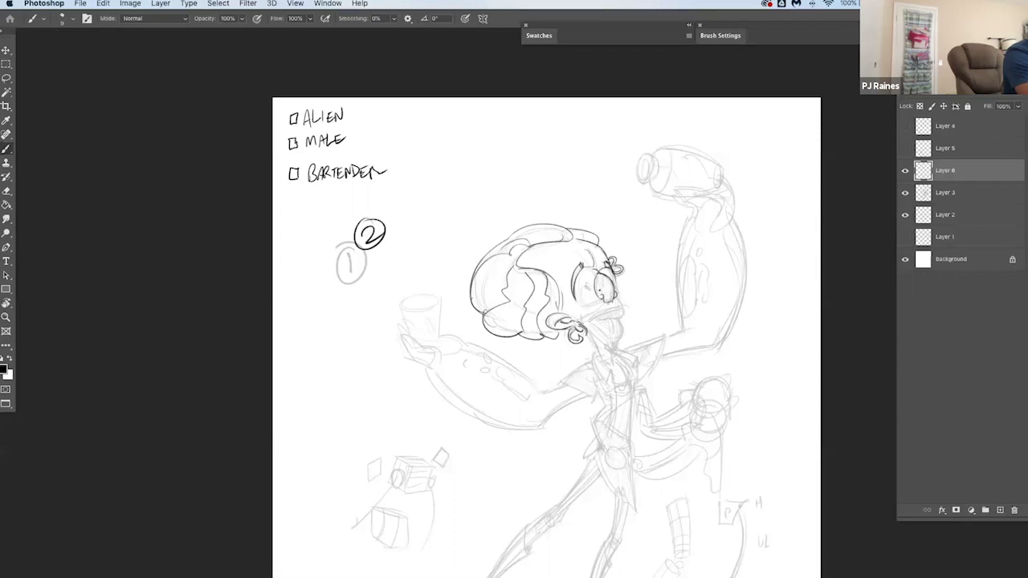
Complete the near eye with its pupil and draw the upper lip below the nose
left_click_drag(602, 293, 604, 298)
key("super+z")
left_click_drag(583, 281, 584, 305)
key("super+z")
key("super+z")
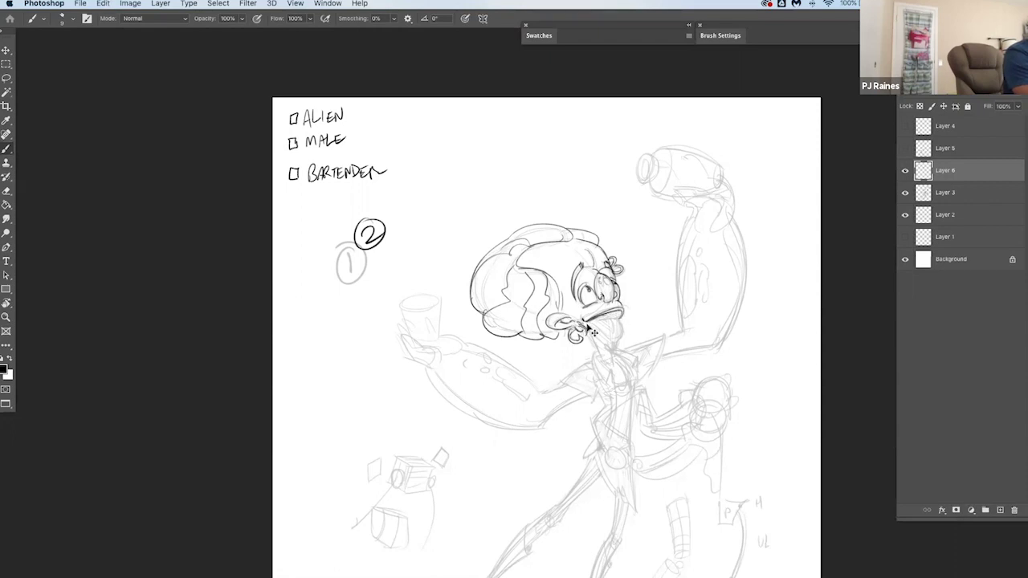
Draw the open mouth with its tongue and trace the lower jaw and chin
key("super+z")
key("super+z")
left_click_drag(620, 325, 613, 343)
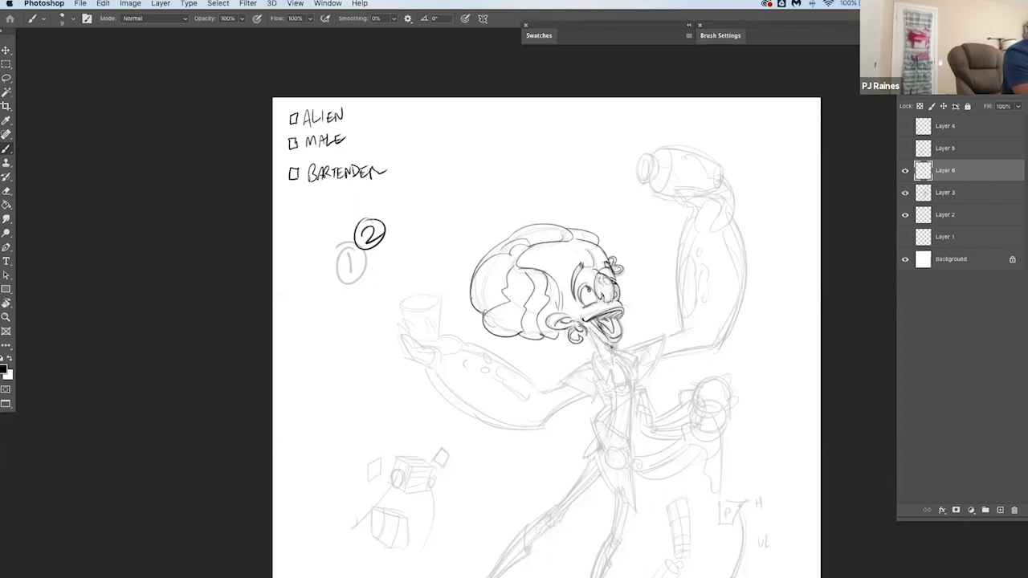
left_click_drag(618, 338, 615, 351)
key("super+z")
Trace the neck, the pointed shirt collar and the flared shoulder flap on the glass-holding side
left_click_drag(595, 350, 606, 386)
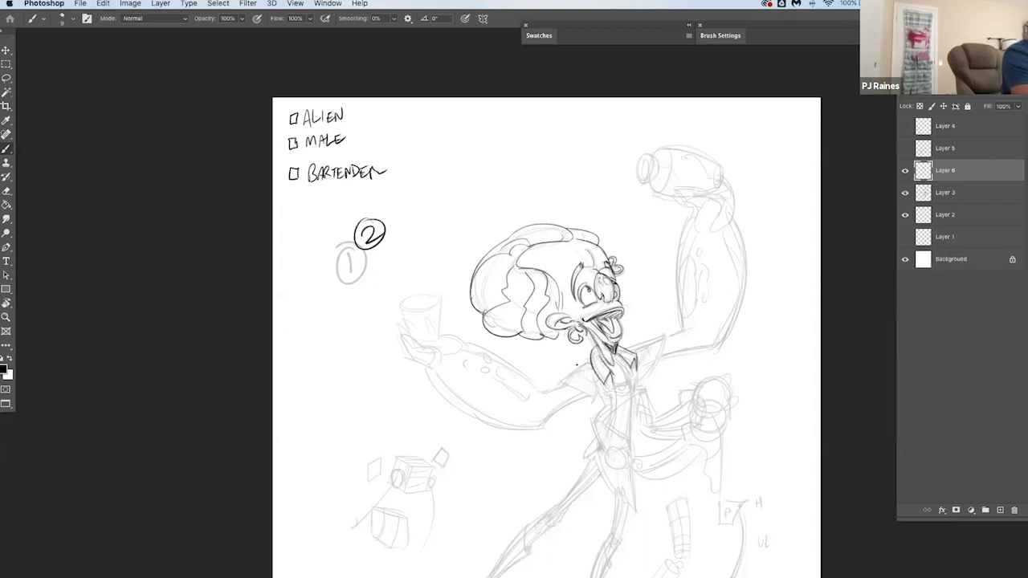
mouse_move(580, 367)
left_mouse_down()
mouse_move(567, 383)
mouse_move(592, 398)
left_mouse_up()
left_click_drag(596, 384, 596, 400)
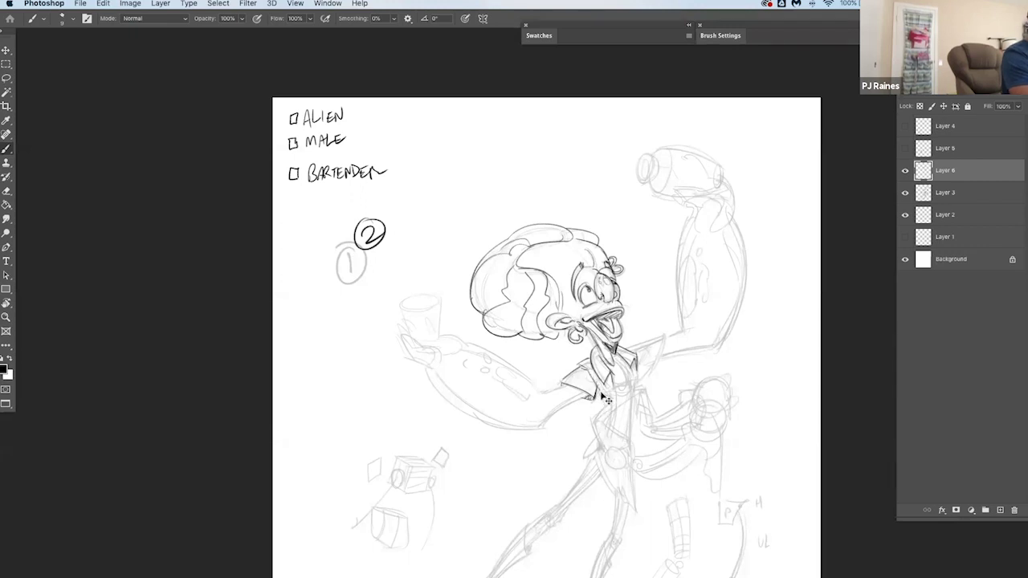
key("super+z")
key("super+z")
Trace the vest's front edge, angular side contour and pointed hem, cleaning up stray lines at the waist
mouse_move(612, 374)
left_mouse_down()
mouse_move(608, 431)
mouse_move(585, 458)
mouse_move(606, 444)
mouse_move(596, 422)
mouse_move(593, 455)
mouse_move(607, 448)
left_mouse_up()
key("super+z")
key("e")
key("b")
key("super+z")
key("super+z")
key("super+z")
key("e")
key("b")
key("super+z")
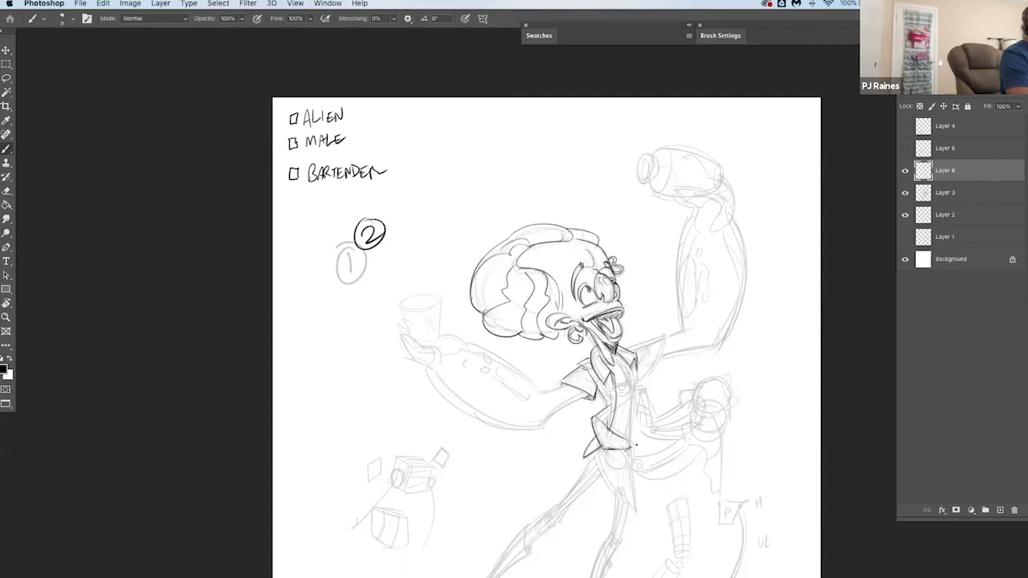
key("e")
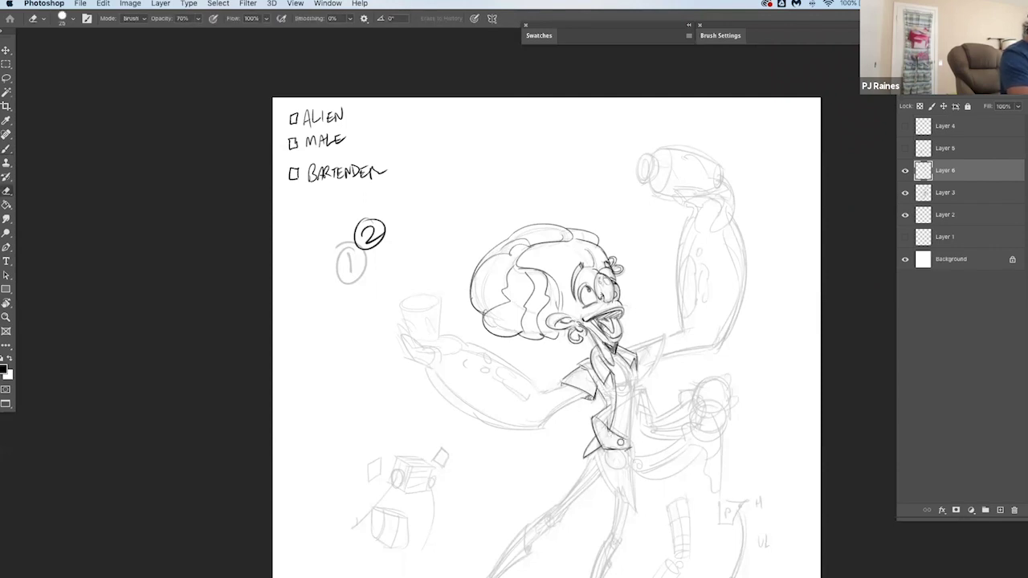
key("b")
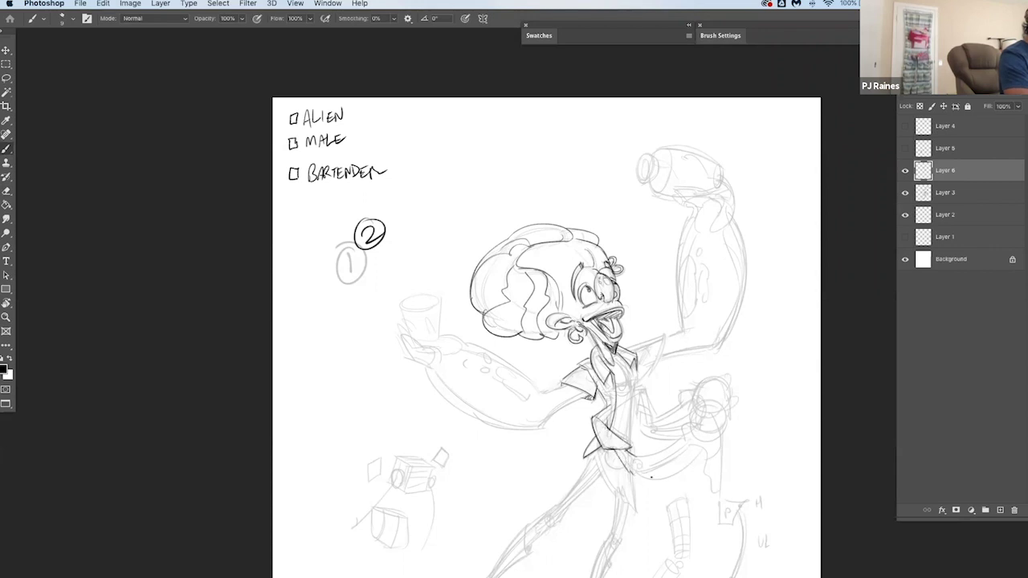
Trace the nearer lower arm from the waist to its hand, and the pointed sleeve above it
left_click_drag(633, 477, 713, 447)
key("super+z")
left_click_drag(638, 482, 703, 454)
key("super+z")
left_click_drag(635, 457, 683, 435)
key("super+z")
key("e")
key("b")
key("super+z")
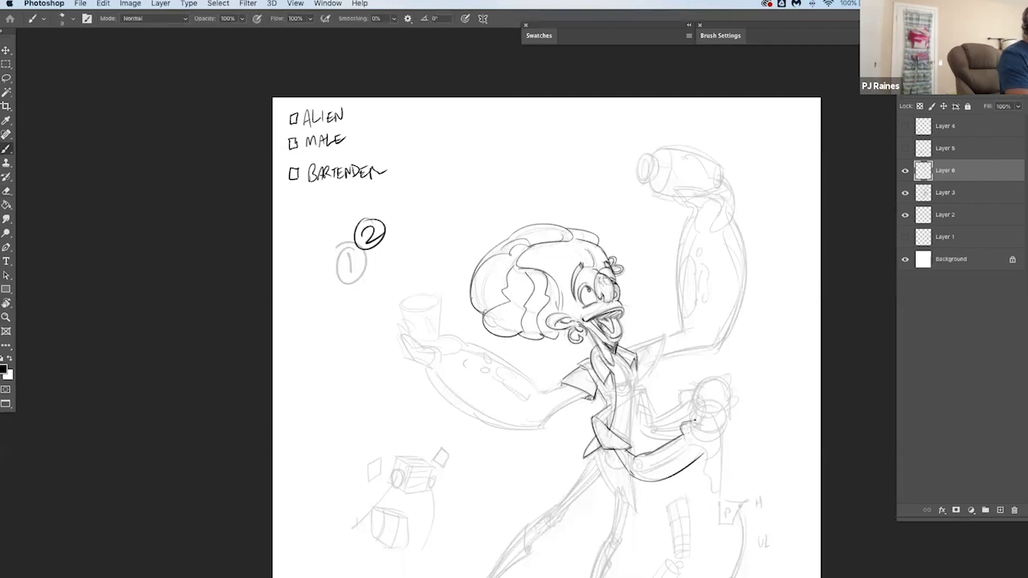
mouse_move(712, 446)
left_mouse_down()
mouse_move(704, 458)
mouse_move(713, 448)
left_mouse_up()
key("super+z")
key("super+z")
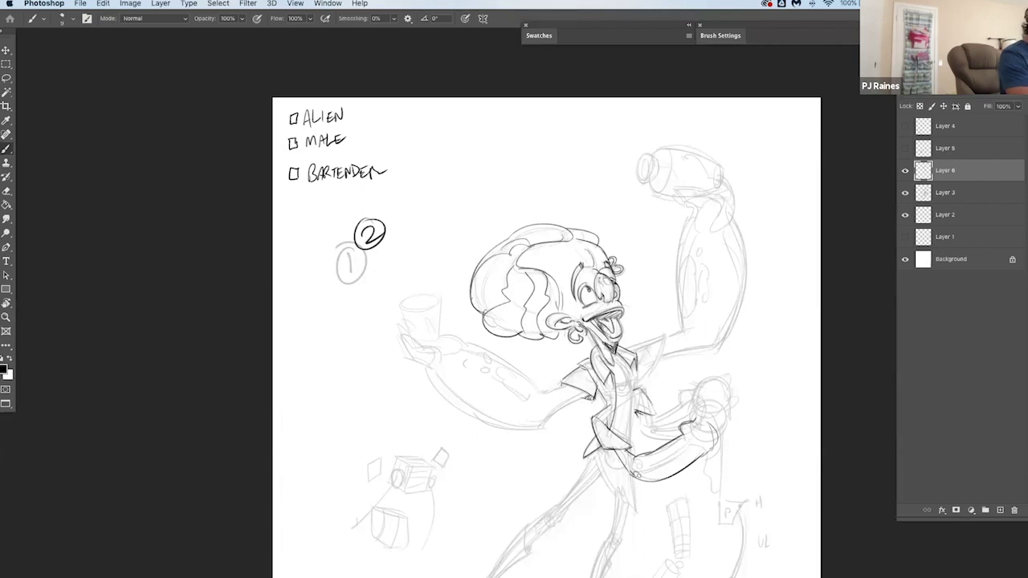
Trace the farther lower arm from its sleeve cuff to the thumb reaching for the round object
key("super+z")
key("super+shift+z")
key("super+z")
mouse_move(641, 415)
left_mouse_down()
mouse_move(637, 432)
mouse_move(677, 439)
mouse_move(668, 413)
mouse_move(692, 394)
left_mouse_up()
key("super+z")
key("e")
key("b")
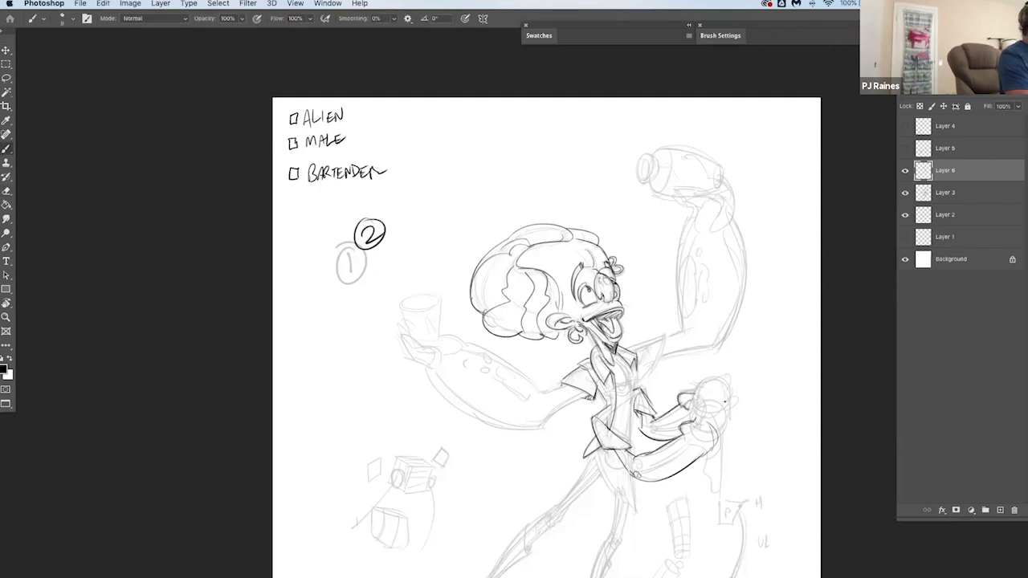
Draw the round object between the two lower hands as a clean circle over the rough one
key("super+z")
mouse_move(695, 402)
left_mouse_down()
mouse_move(731, 387)
mouse_move(732, 401)
mouse_move(707, 379)
mouse_move(730, 386)
mouse_move(708, 411)
left_mouse_up()
key("super+z")
key("super+z")
key("e")
key("b")
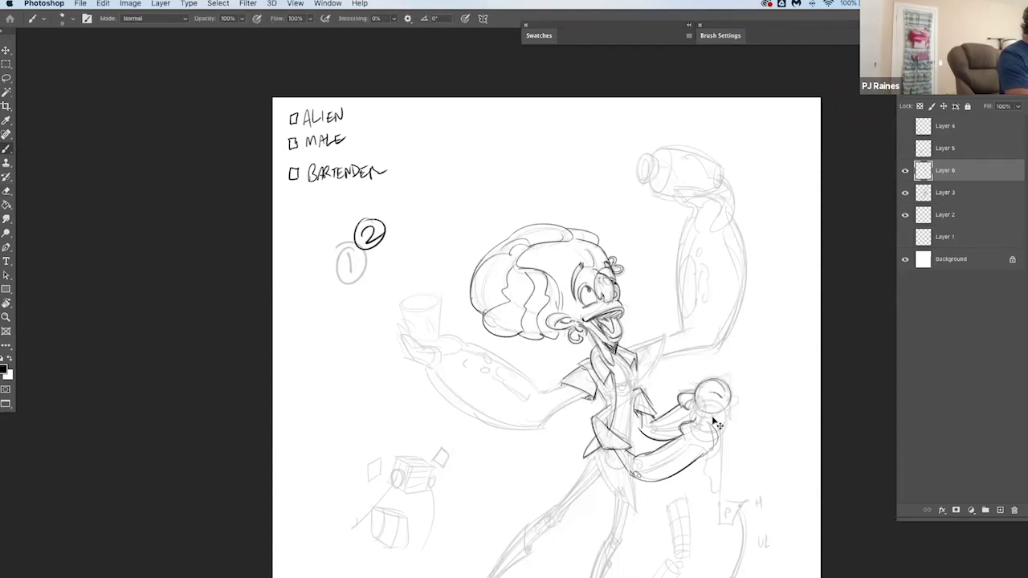
left_click_drag(697, 402, 727, 394)
key("super+z")
key("super+z")
key("super+z")
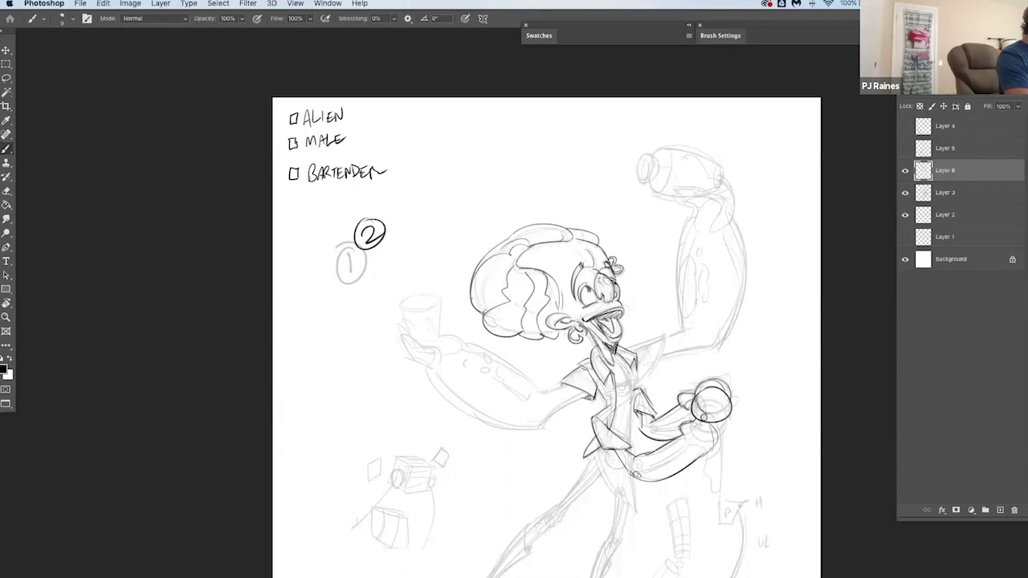
key("e")
key("b")
key("super+z")
Move the lassoed round object onto its own layer in place and scale it down slightly
key("e")
key("l")
mouse_move(752, 416)
left_mouse_down()
mouse_move(708, 369)
mouse_move(669, 397)
mouse_move(641, 388)
mouse_move(633, 457)
mouse_move(613, 458)
mouse_move(641, 512)
mouse_move(763, 412)
left_mouse_up()
key("Delete")
key("super+shift+v")
key("super+t")
left_click_drag(736, 376, 730, 384)
key("Return")
key("b")
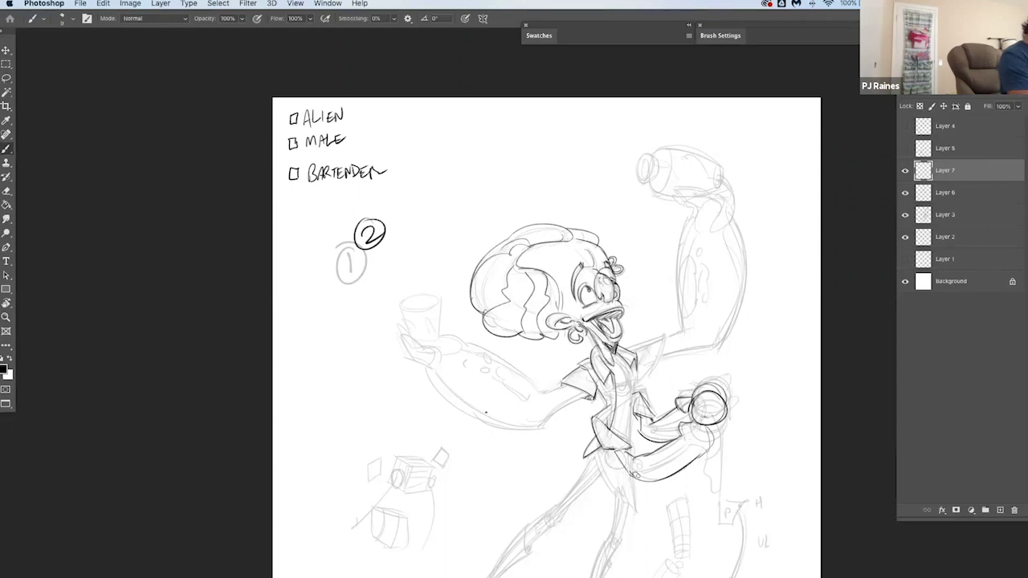
Doodle a rounded-square spiral with a thickened outline in the blank area beside the figure
mouse_move(542, 430)
left_mouse_down()
mouse_move(587, 406)
mouse_move(579, 422)
left_mouse_up()
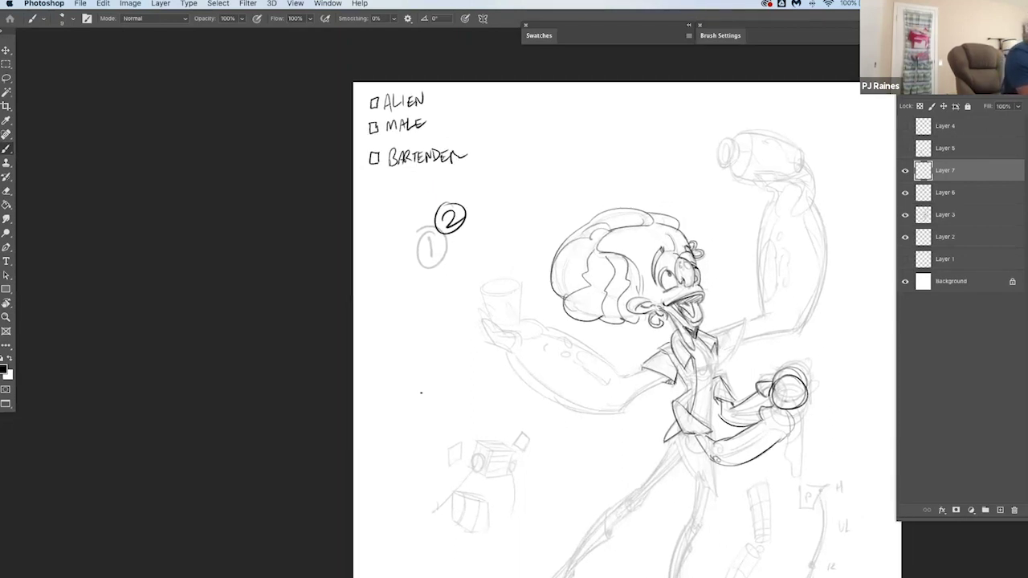
mouse_move(421, 392)
left_mouse_down()
mouse_move(406, 419)
mouse_move(438, 421)
mouse_move(440, 368)
left_mouse_up()
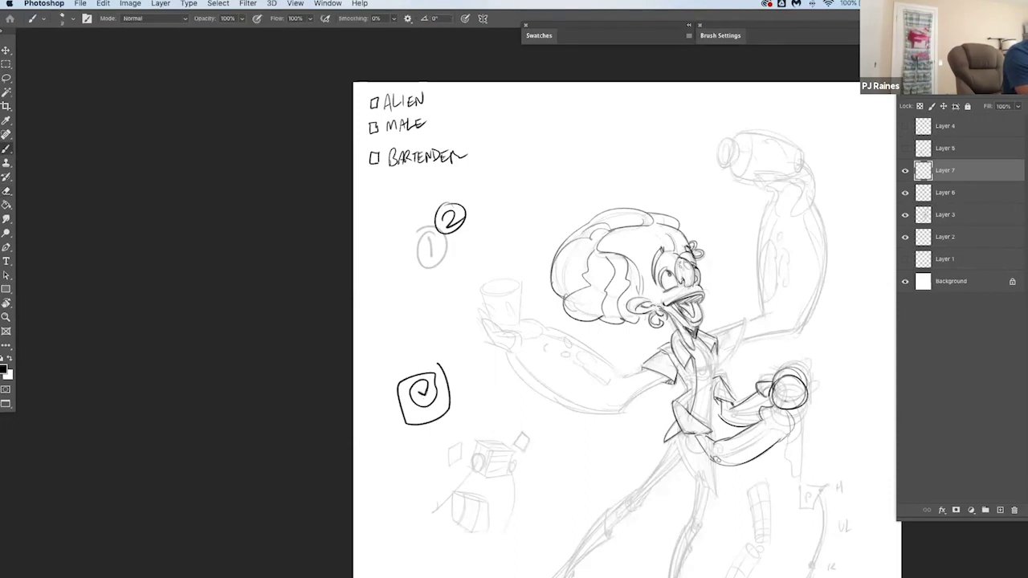
mouse_move(423, 388)
left_mouse_down()
mouse_move(412, 403)
mouse_move(400, 386)
mouse_move(407, 418)
mouse_move(445, 411)
mouse_move(441, 368)
mouse_move(449, 415)
left_mouse_up()
left_click_drag(450, 378, 446, 413)
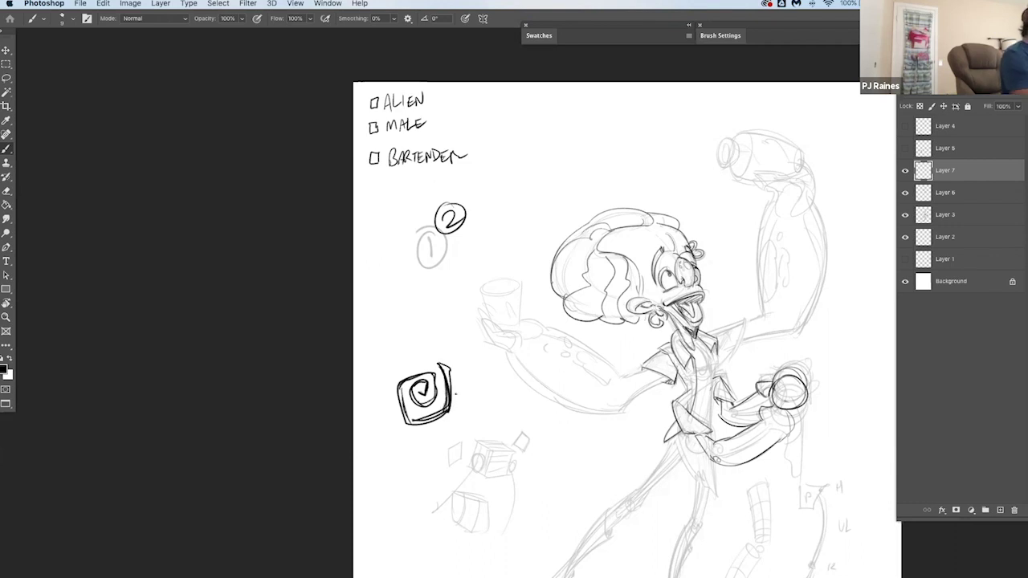
left_click_drag(619, 486, 632, 467)
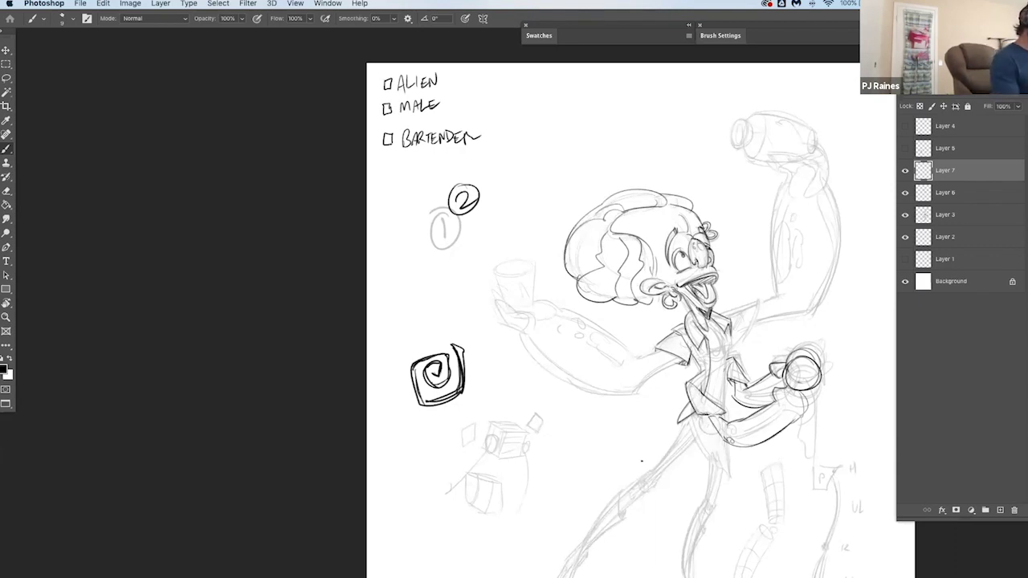
Draw a small round spiral and a heavily shaded, pointed spiral shape beneath the square spiral doodle
mouse_move(421, 456)
left_mouse_down()
mouse_move(382, 462)
mouse_move(382, 452)
left_mouse_up()
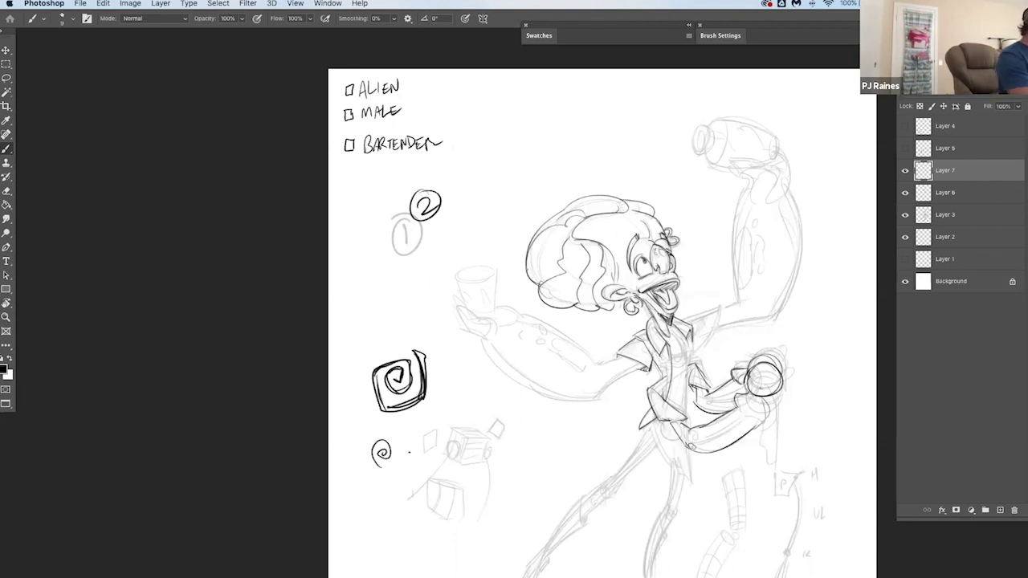
mouse_move(394, 497)
left_mouse_down()
mouse_move(406, 471)
mouse_move(407, 491)
left_mouse_up()
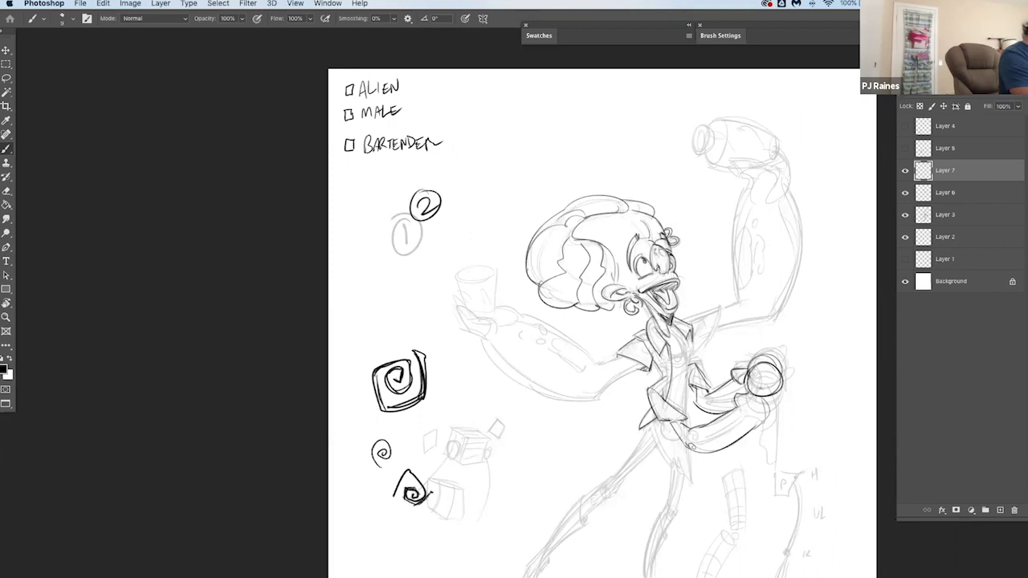
mouse_move(430, 492)
left_mouse_down()
mouse_move(408, 461)
mouse_move(430, 492)
left_mouse_up()
mouse_move(430, 491)
left_mouse_down()
mouse_move(409, 462)
mouse_move(403, 473)
mouse_move(409, 464)
left_mouse_up()
key("super+z")
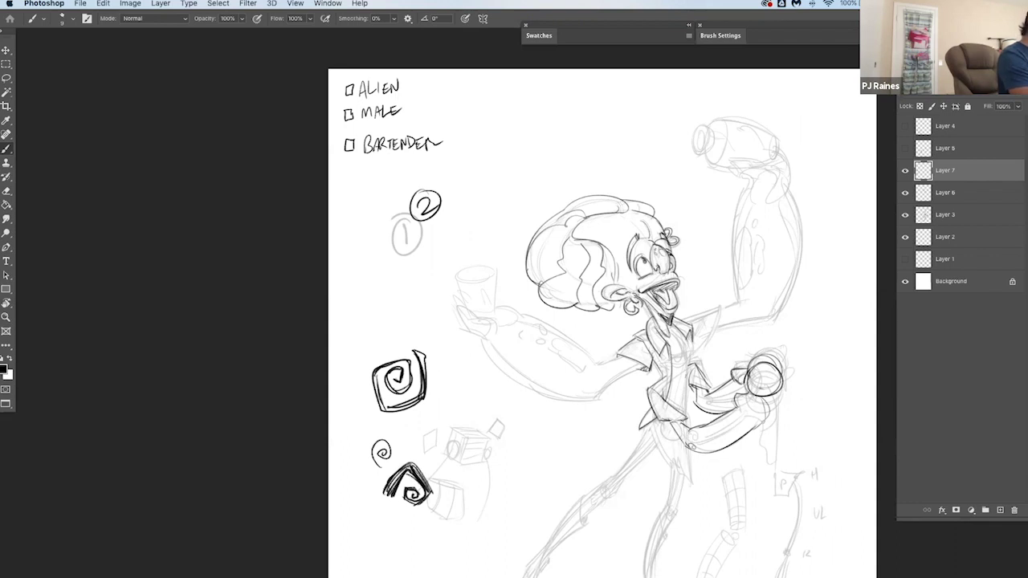
mouse_move(411, 460)
left_mouse_down()
mouse_move(434, 492)
mouse_move(389, 477)
mouse_move(381, 501)
left_mouse_up()
mouse_move(391, 487)
left_mouse_down()
mouse_move(399, 510)
mouse_move(388, 509)
mouse_move(428, 485)
mouse_move(396, 514)
left_mouse_up()
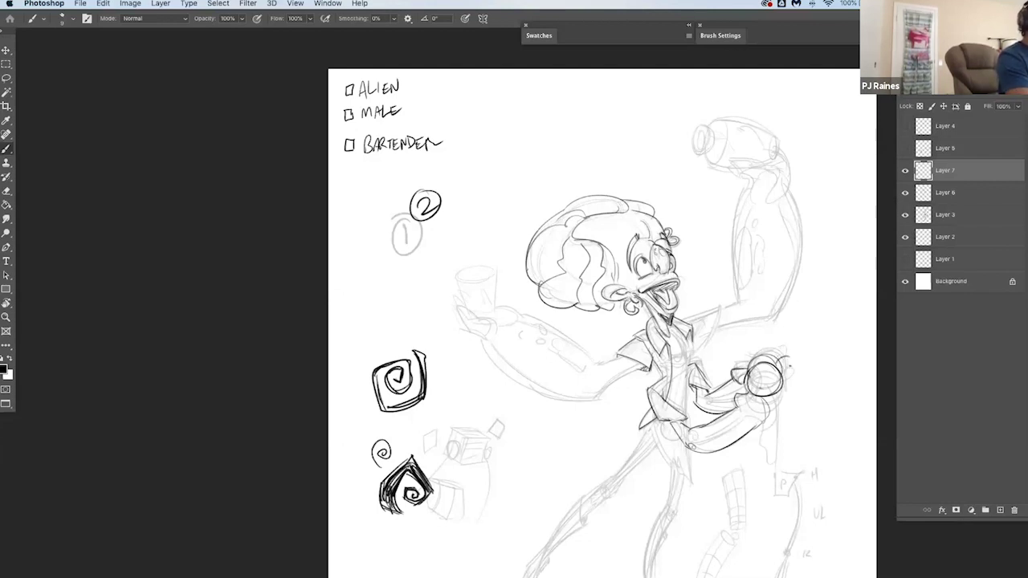
Trace the fingers gripping the round object and the tapered shape hanging below the lower hands
left_click_drag(790, 356, 789, 388)
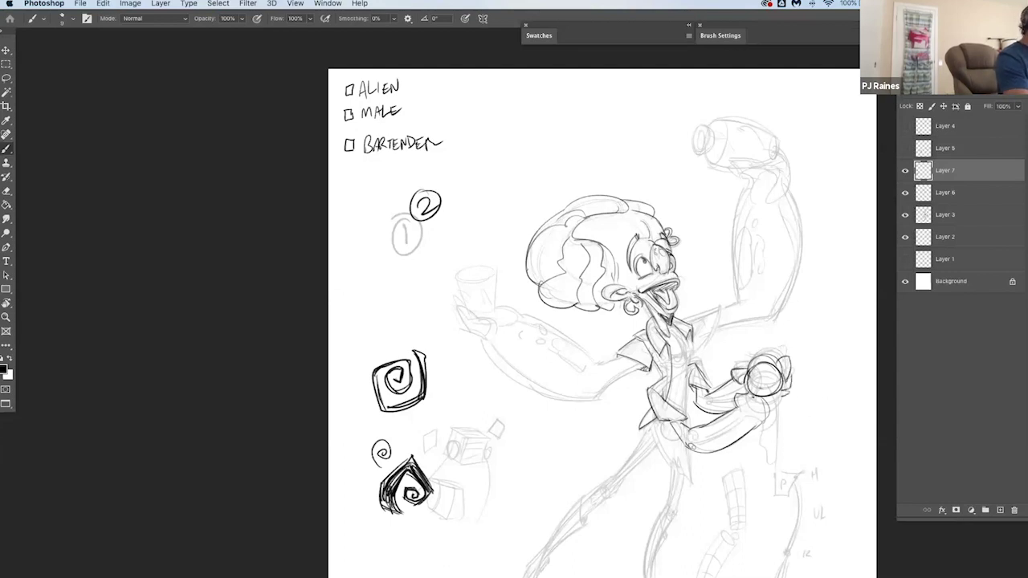
mouse_move(774, 394)
left_mouse_down()
mouse_move(778, 467)
mouse_move(757, 428)
left_mouse_up()
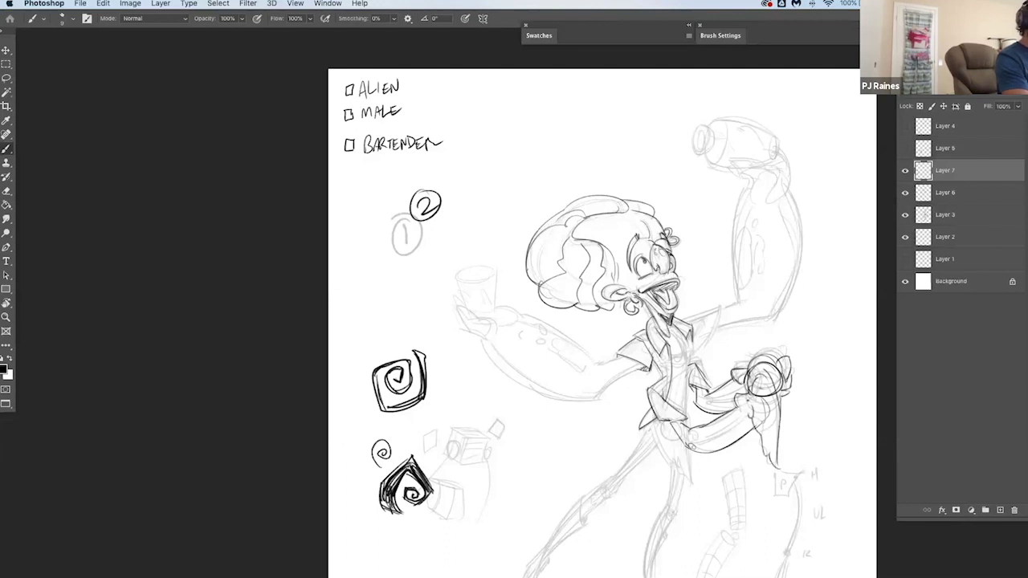
mouse_move(765, 382)
left_mouse_down()
mouse_move(769, 392)
mouse_move(754, 390)
left_mouse_up()
left_click_drag(791, 477, 788, 451)
Trace the pointed sleeve of the arm raising the bottle and the small round detail on the shirt front
scroll(689, 392, "up", 3)
scroll(688, 392, "right", 2)
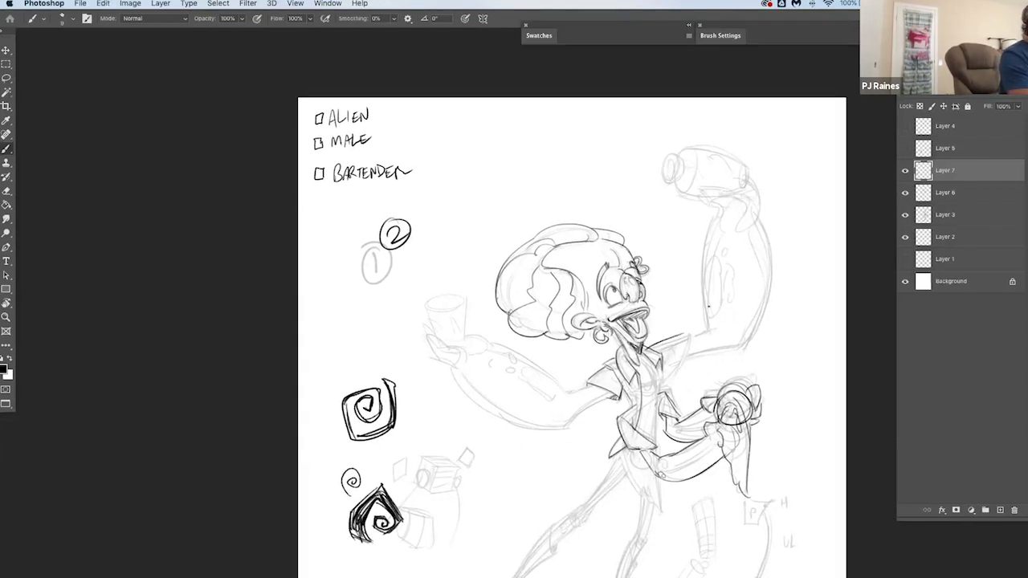
key("super+z")
mouse_move(653, 348)
left_mouse_down()
mouse_move(686, 337)
mouse_move(669, 379)
mouse_move(674, 398)
mouse_move(657, 395)
left_mouse_up()
key("super+z")
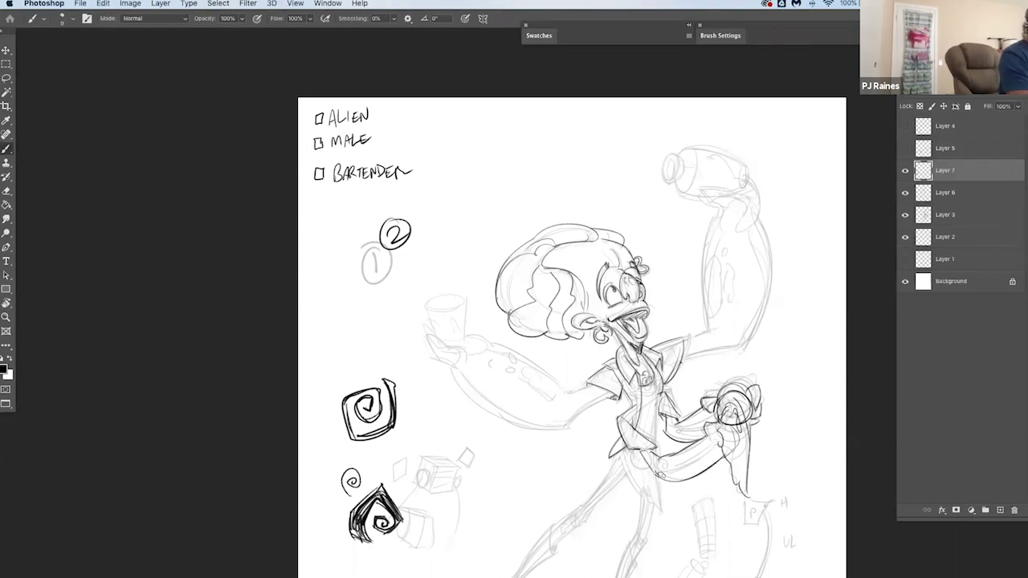
Trace the bent arm raising the bottle, drawing the upper arm and both sides of the bulging forearm
left_click_drag(681, 358, 748, 343)
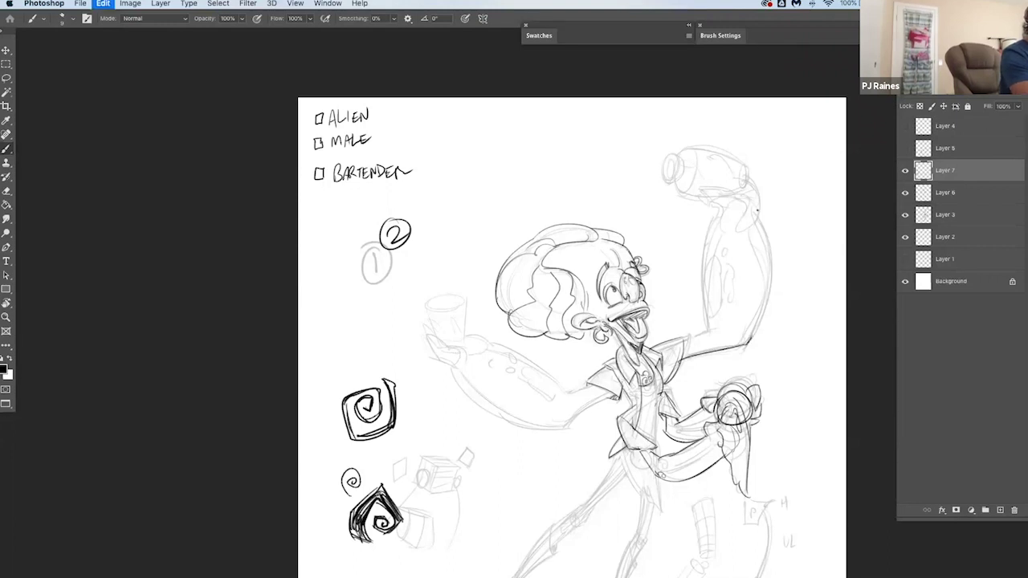
mouse_move(757, 209)
left_mouse_down()
mouse_move(770, 256)
mouse_move(753, 335)
left_mouse_up()
left_click_drag(722, 206, 707, 321)
key("alt+space")
left_click(716, 364, "alt")
left_click_drag(715, 365, 700, 406)
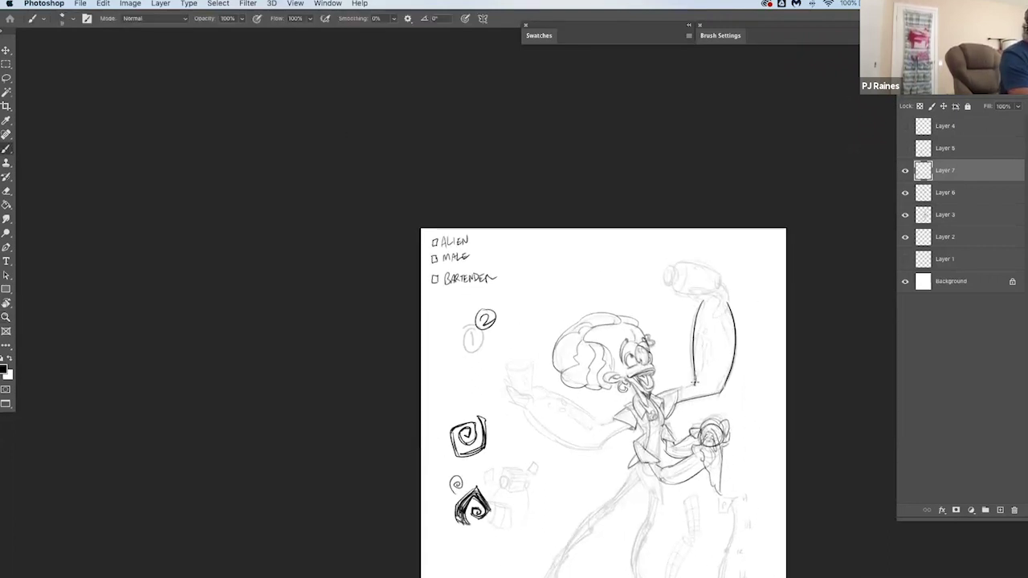
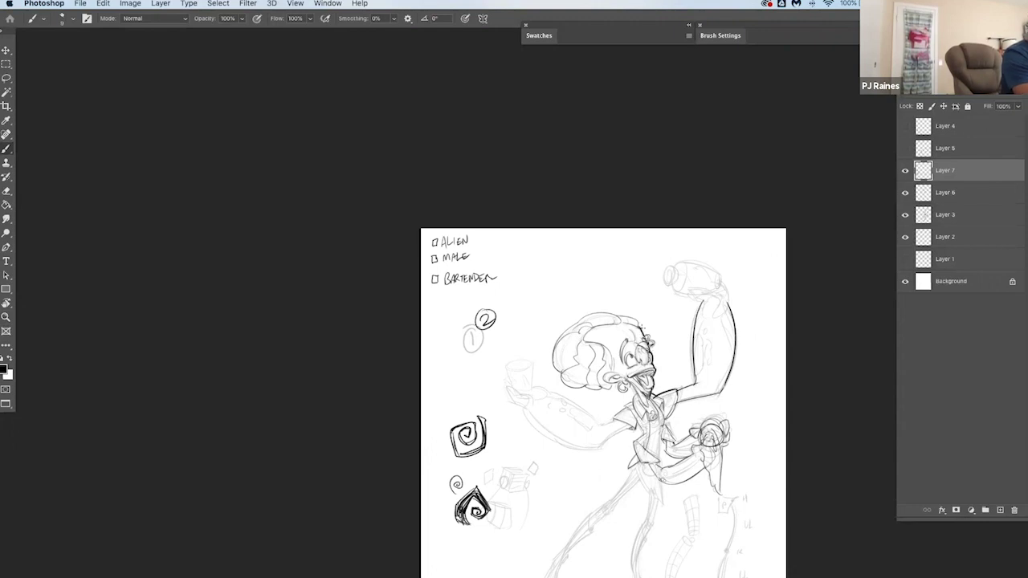
key("r")
mouse_move(627, 370)
left_mouse_down()
mouse_move(601, 281)
mouse_move(572, 313)
mouse_move(593, 344)
left_mouse_up()
key("super+z")
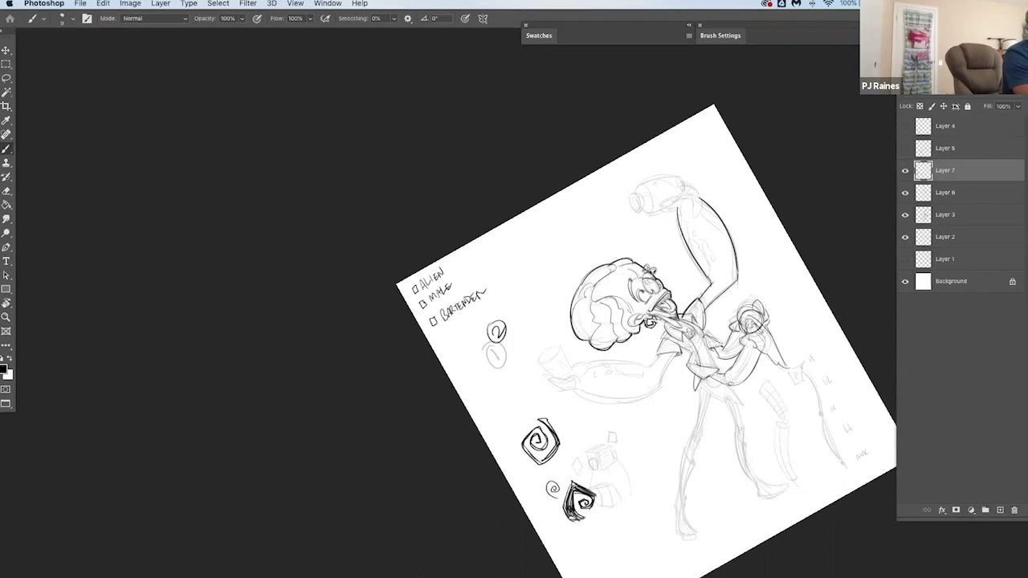
key("r")
left_click_drag(675, 446, 609, 496)
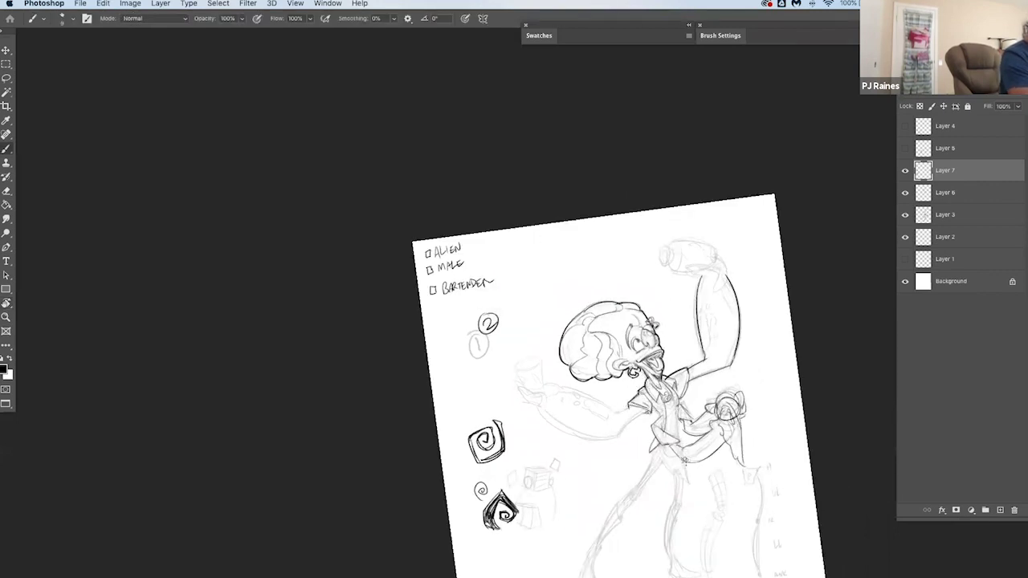
Trace the arm raising the glass, with clean curves along both sides of the forearm up to the wrist
key("r")
mouse_move(661, 484)
left_mouse_down()
mouse_move(669, 386)
mouse_move(619, 488)
mouse_move(465, 509)
left_mouse_up()
key("r")
key("super+z")
mouse_move(446, 382)
left_mouse_down()
mouse_move(442, 421)
mouse_move(473, 468)
left_mouse_up()
key("ctrl+z")
left_click_drag(447, 376, 472, 472)
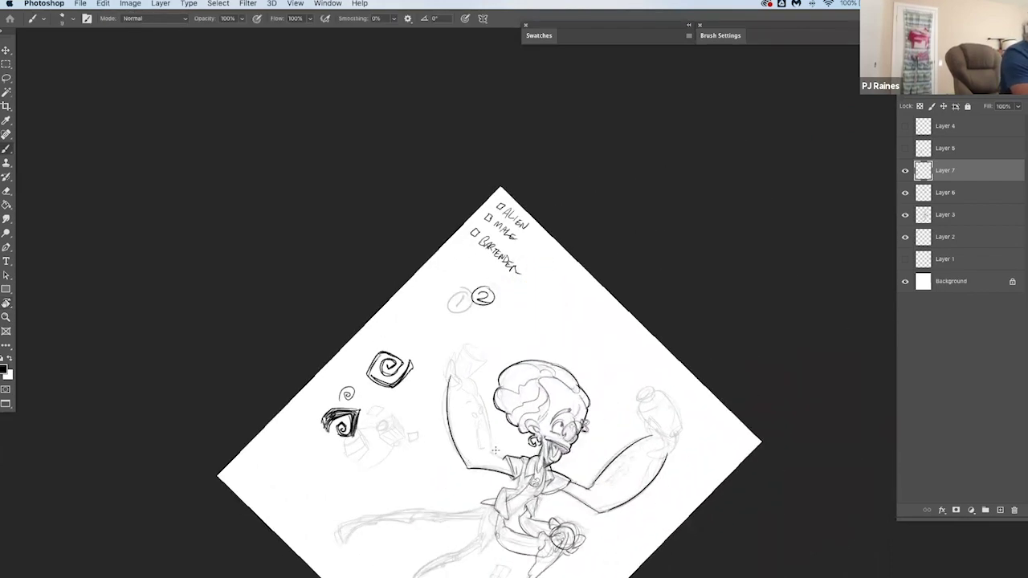
mouse_move(474, 383)
left_mouse_down()
mouse_move(494, 453)
mouse_move(506, 458)
left_mouse_up()
Trace the thumb and palm base of the hand under the glass
key("r")
left_click_drag(474, 378, 498, 388)
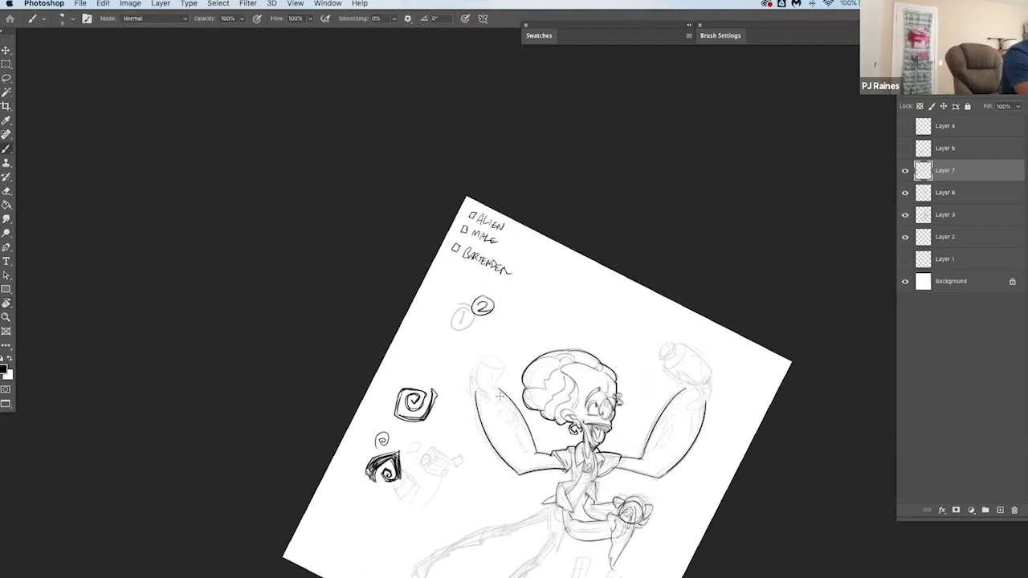
key("ctrl+z")
left_click_drag(485, 383, 490, 394)
key("super+z")
key("r")
left_click_drag(524, 432, 534, 431)
left_click_drag(481, 389, 487, 398)
key("super+z")
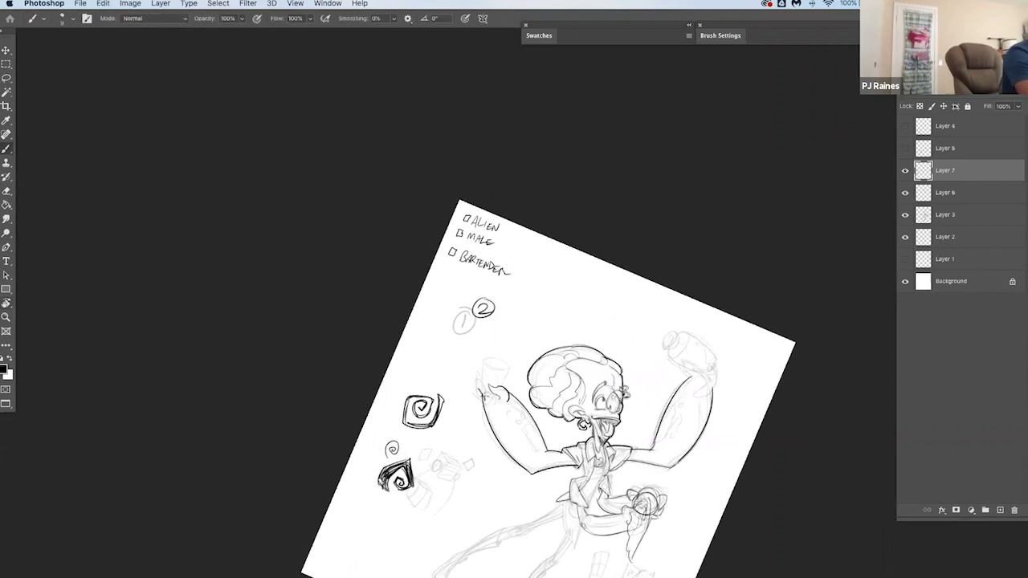
key("super+z")
key("super+z")
Trace the tilted glass and the fingers wrapped around its side
mouse_move(477, 373)
left_mouse_down()
mouse_move(486, 390)
mouse_move(529, 384)
left_mouse_up()
key("r")
key("r")
left_click_drag(565, 430, 611, 400)
mouse_move(527, 358)
left_mouse_down()
mouse_move(550, 361)
mouse_move(530, 379)
mouse_move(554, 377)
mouse_move(531, 397)
mouse_move(555, 379)
left_mouse_up()
key("e")
key("b")
key("super+z")
key("super+z")
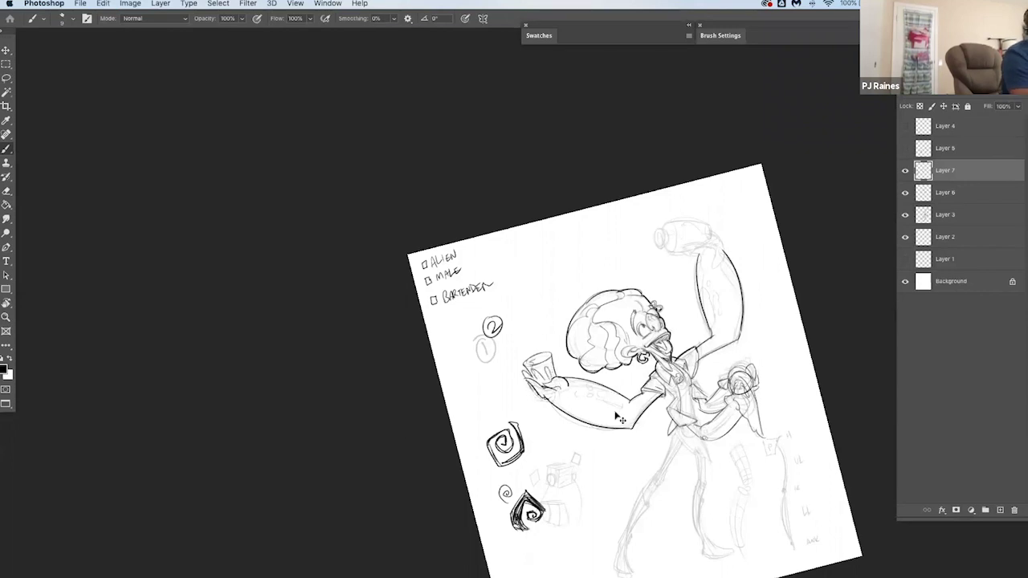
Trace the wrist and the underside of the hand supporting the raised bottle
key("r")
left_click_drag(622, 476, 589, 528)
key("space")
left_click_drag(781, 372, 701, 488)
key("r")
left_click_drag(701, 489, 716, 472)
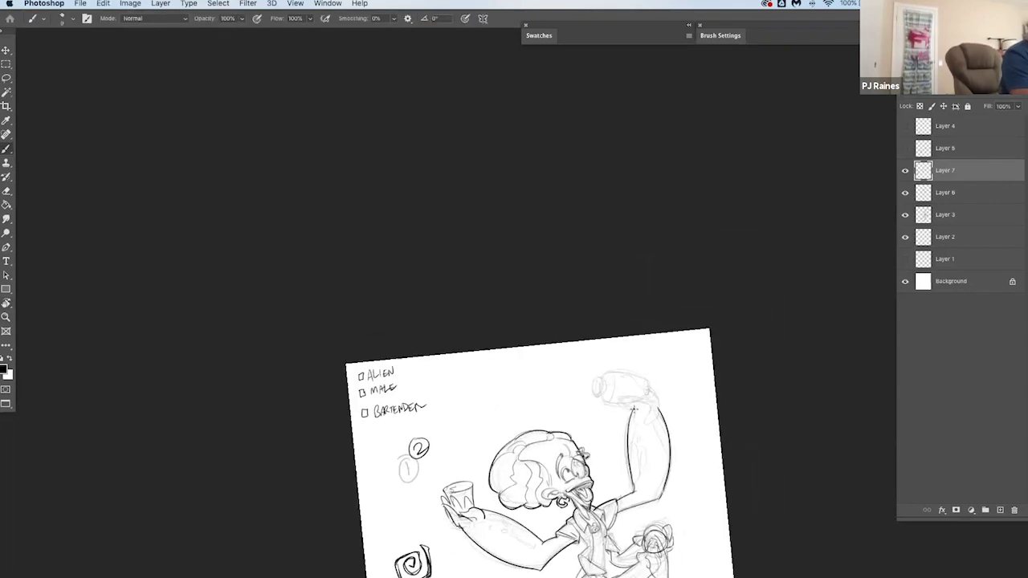
key("super+z")
left_click_drag(615, 401, 633, 404)
key("super+z")
key("super+z")
Trace the bulging heel of the bottle hand and the fingers curling behind the bottle
key("r")
mouse_move(654, 395)
left_mouse_down()
mouse_move(611, 454)
mouse_move(613, 438)
left_mouse_up()
key("b")
key("r")
mouse_move(660, 461)
left_mouse_down()
mouse_move(668, 453)
mouse_move(633, 482)
left_mouse_up()
key("b")
left_click_drag(582, 426, 573, 416)
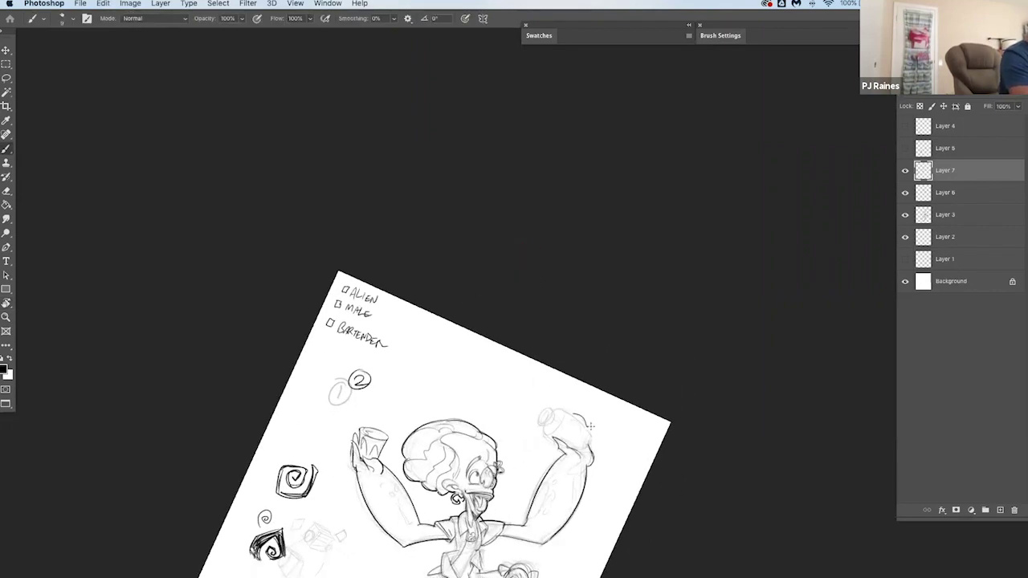
Trace the sides and shoulder of the raised bottle's body
key("r")
mouse_move(705, 462)
left_mouse_down()
mouse_move(635, 369)
mouse_move(600, 367)
left_mouse_up()
key("b")
key("super+z")
key("r")
mouse_move(664, 468)
left_mouse_down()
mouse_move(706, 441)
mouse_move(627, 373)
mouse_move(607, 399)
mouse_move(544, 434)
mouse_move(516, 283)
left_mouse_up()
key("r")
key("super+z")
mouse_move(476, 424)
left_mouse_down()
mouse_move(495, 421)
mouse_move(487, 414)
left_mouse_up()
key("super+z")
key("super+z")
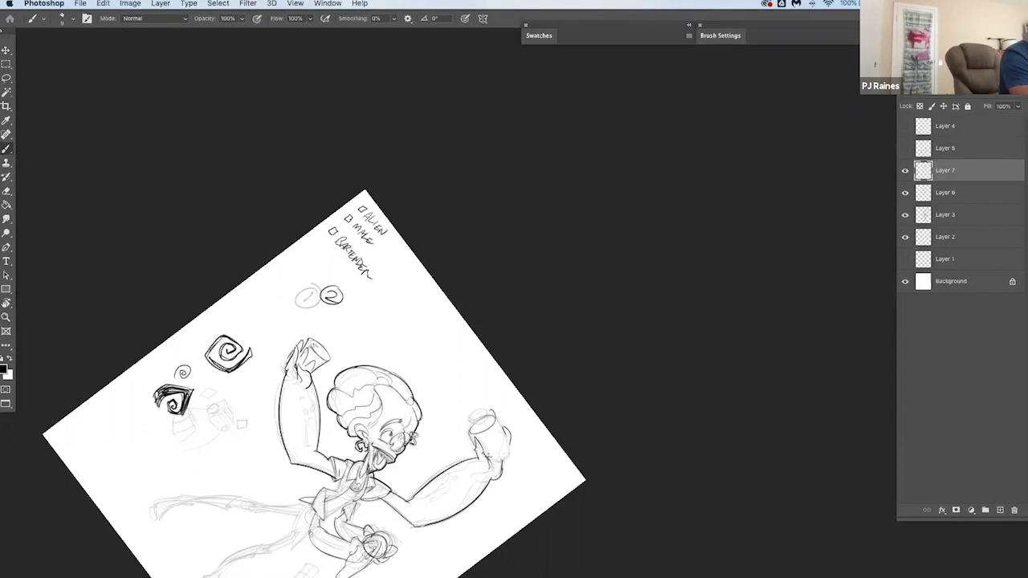
Draw the bottle's rounded base where it rests in the hand's grip
key("super+z")
left_click_drag(497, 459, 510, 454)
key("super+z")
left_click_drag(494, 418, 509, 458)
key("e")
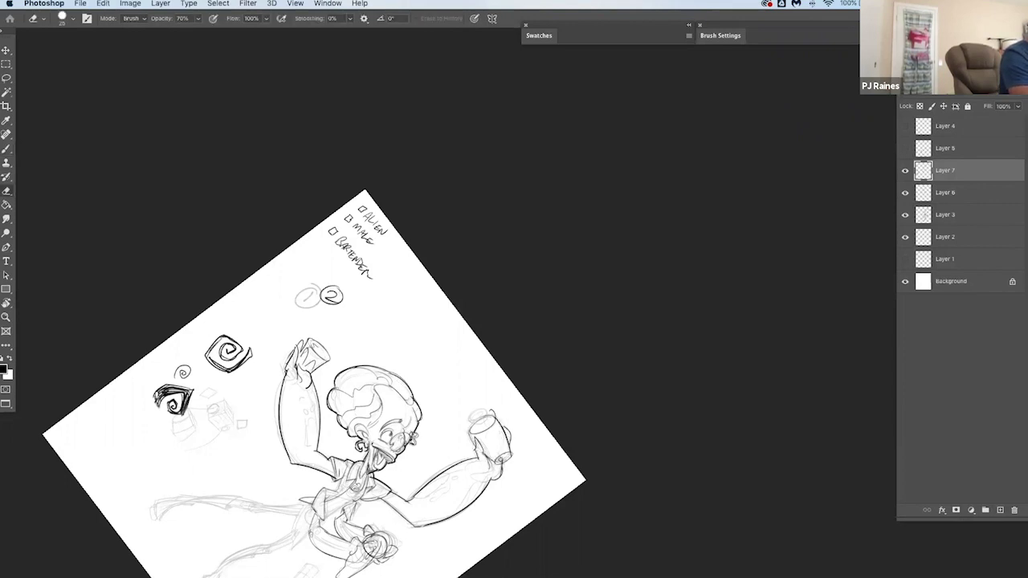
key("b")
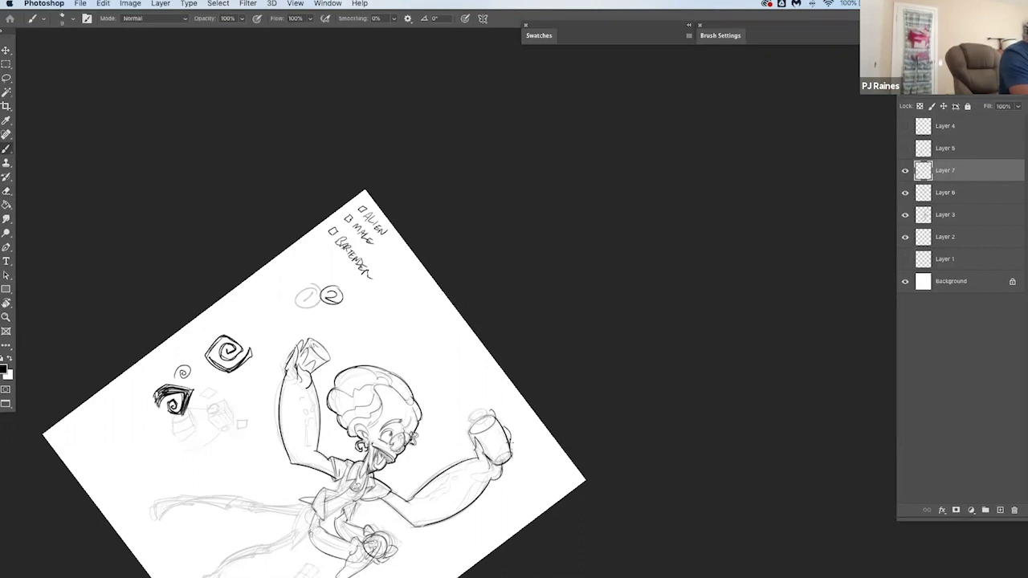
Trace the neck and rounded cap at the mouth of the raised bottle
key("r")
mouse_move(620, 503)
left_mouse_down()
mouse_move(722, 388)
mouse_move(558, 515)
mouse_move(508, 416)
mouse_move(514, 427)
mouse_move(504, 432)
mouse_move(514, 435)
mouse_move(482, 435)
left_mouse_up()
key("r")
key("super+z")
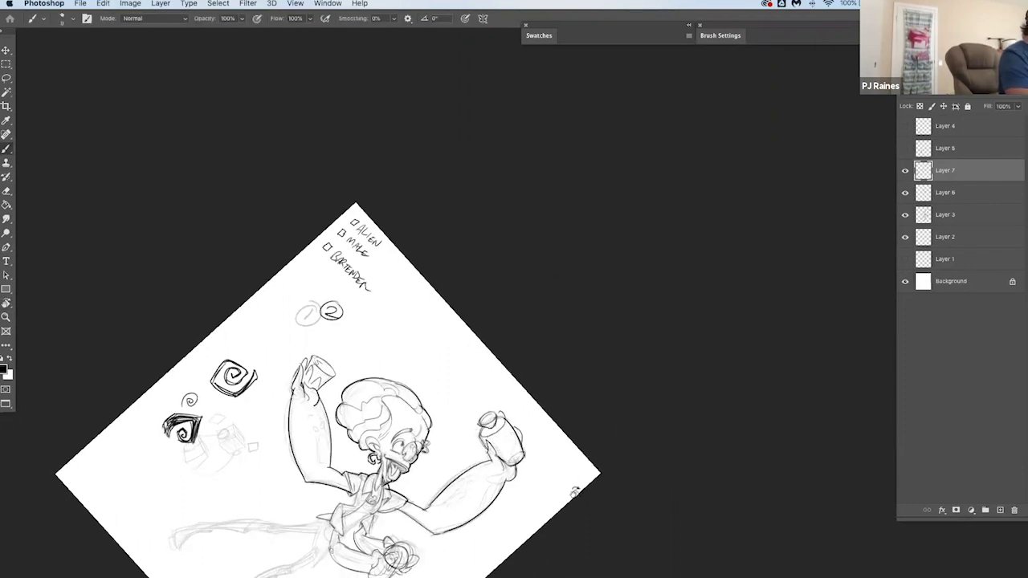
key("r")
mouse_move(569, 505)
left_mouse_down()
mouse_move(563, 498)
mouse_move(723, 441)
mouse_move(758, 278)
left_mouse_up()
key("b")
key("r")
left_click_drag(680, 495, 703, 470)
key("b")
Reinforce the edge of the bottle hand and both contours of its forearm with darker lines
left_click_drag(643, 401, 653, 416)
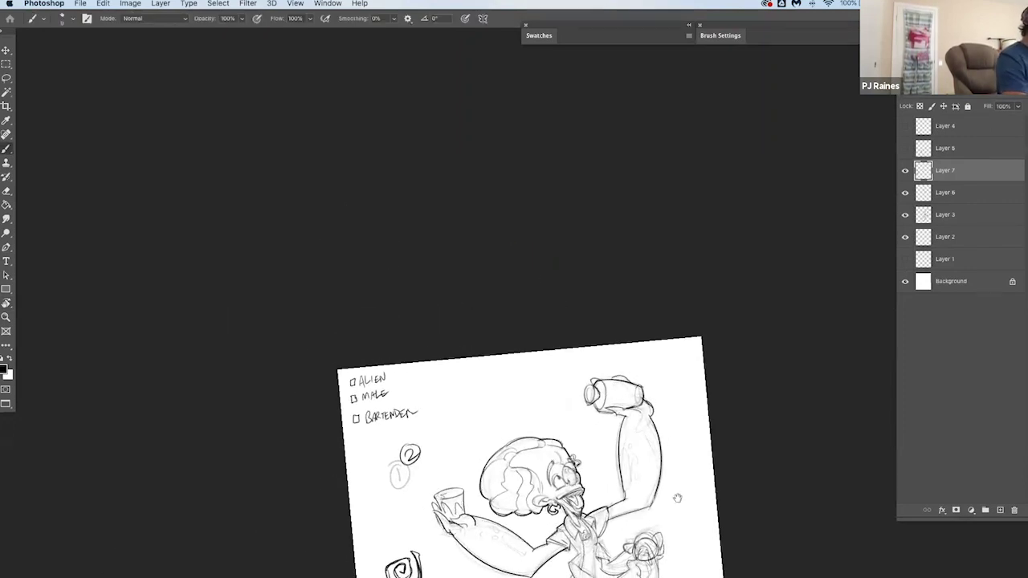
left_click_drag(680, 489, 681, 475)
key("super+z")
left_click_drag(610, 396, 627, 482)
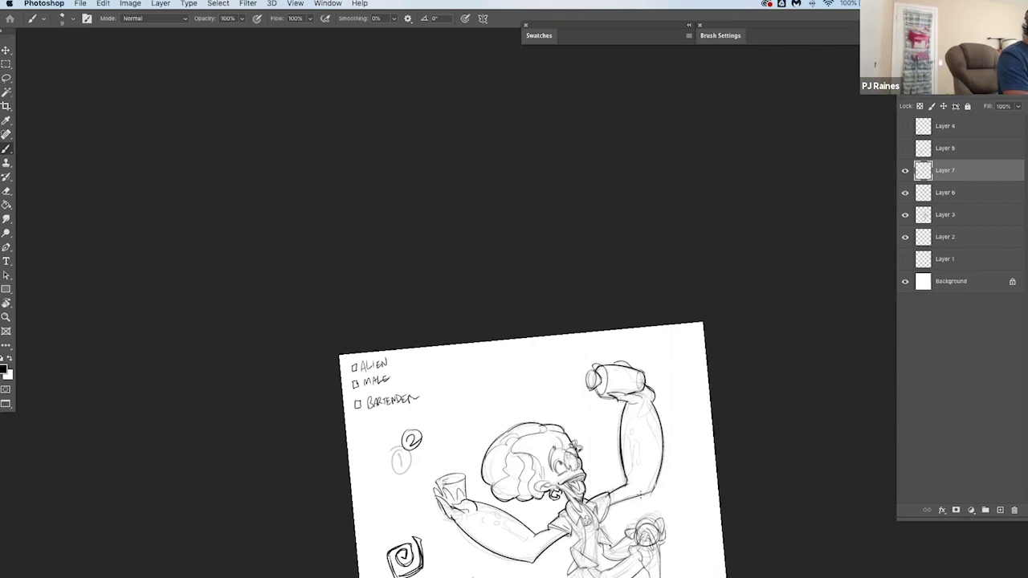
left_click_drag(660, 411, 653, 492)
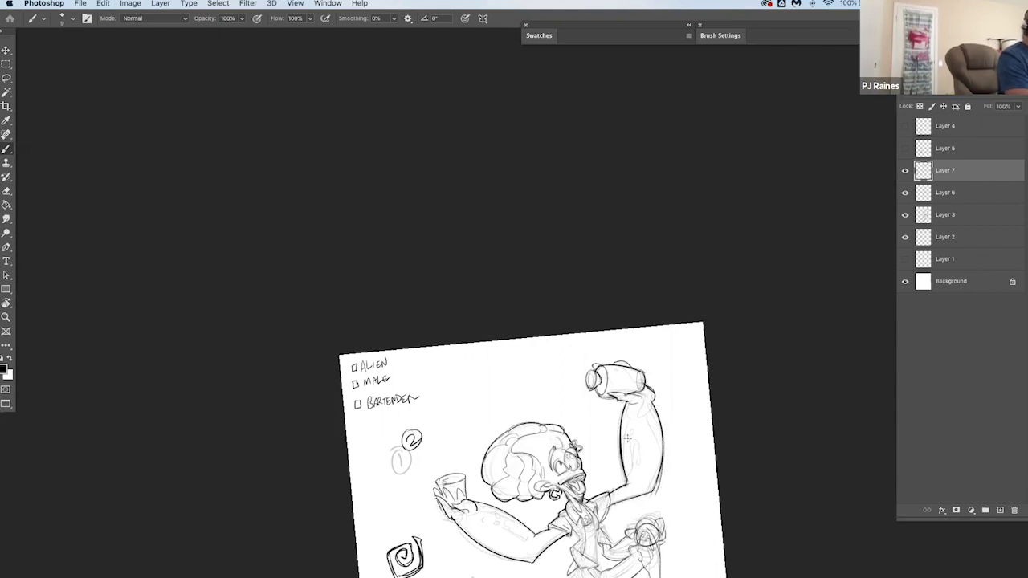
Draw the irregular skin spots on both raised forearms over the rough markings
mouse_move(626, 439)
left_mouse_down()
mouse_move(631, 456)
mouse_move(631, 442)
left_mouse_up()
key("super+z")
key("r")
left_click_drag(506, 520, 428, 502)
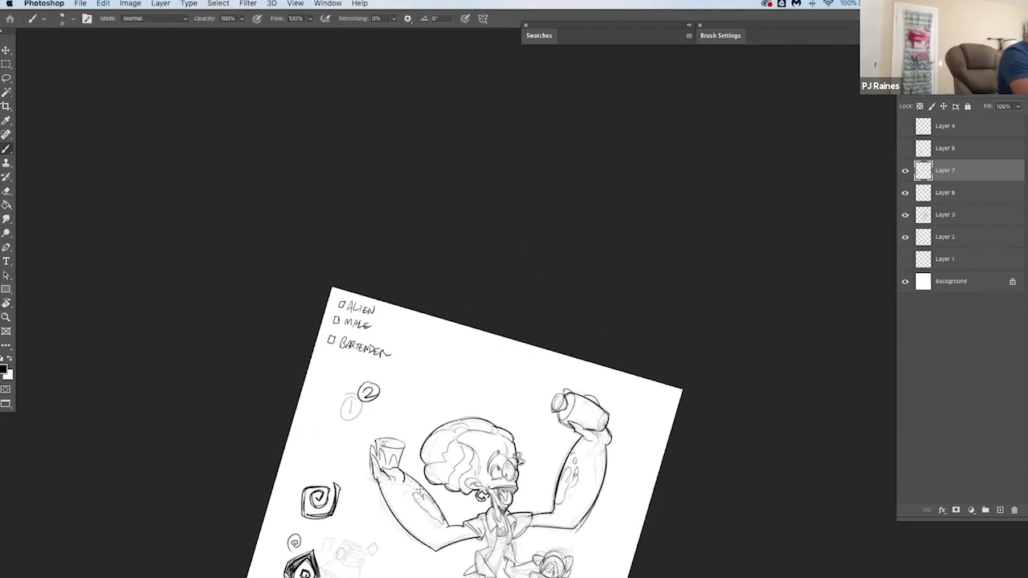
key("r")
left_click_drag(633, 458, 743, 437)
left_click_drag(605, 487, 613, 465)
Darken the sleeve edge and the front opening lines of the shirt
left_click_drag(592, 401, 588, 413)
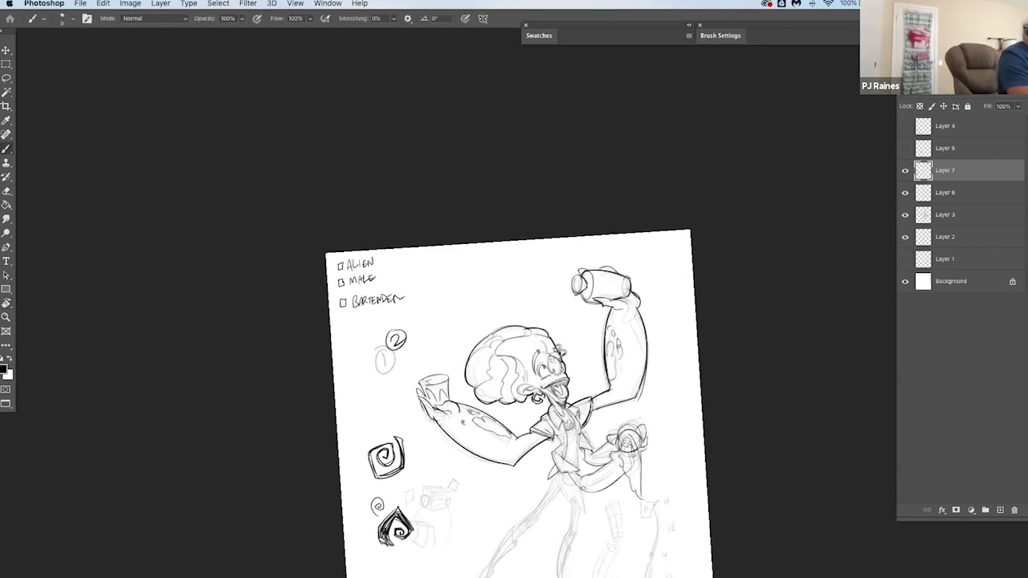
key("super+z")
mouse_move(559, 442)
left_mouse_down()
mouse_move(555, 470)
mouse_move(580, 466)
left_mouse_up()
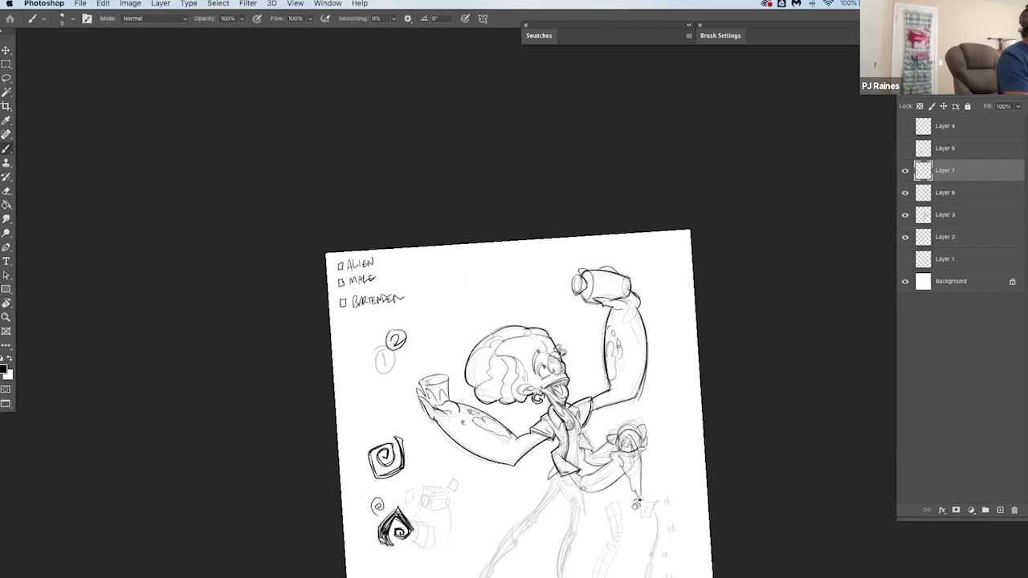
Trace the contours of the character's left thigh down to the knee with darker lines over the rough
key("r")
scroll(638, 461, "down", 5)
left_click_drag(638, 461, 661, 413)
key("b")
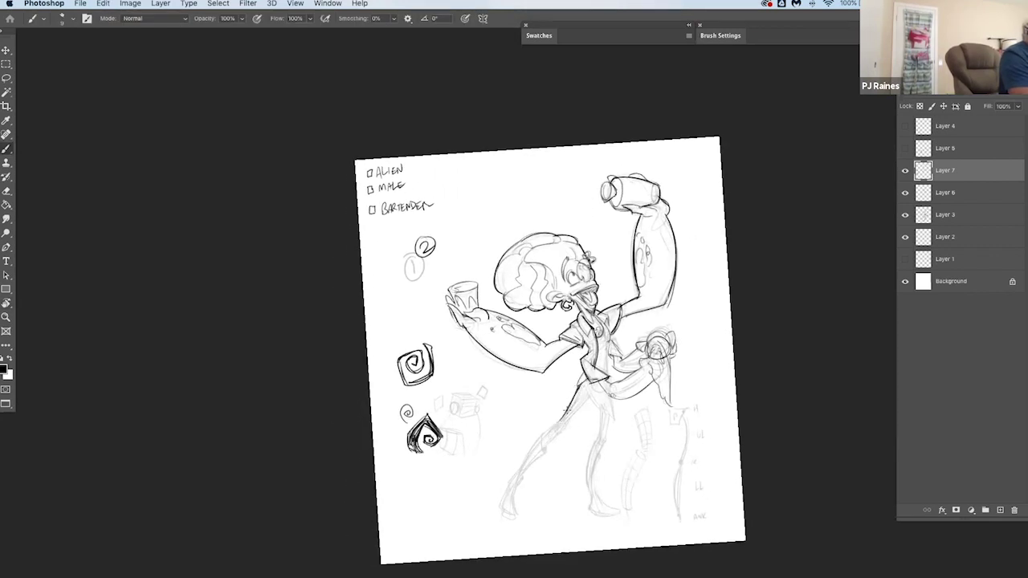
key("e")
key("b")
left_click_drag(594, 391, 556, 435)
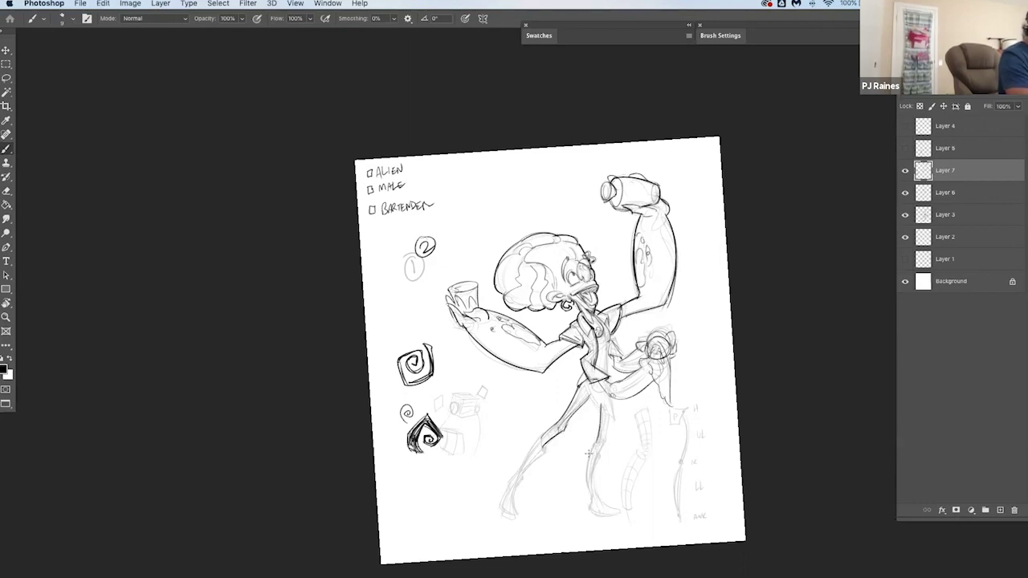
Trace both contours of the right leg from the hip down to its foot
mouse_move(605, 408)
left_mouse_down()
mouse_move(608, 441)
mouse_move(603, 430)
left_mouse_up()
mouse_move(593, 484)
left_mouse_down()
mouse_move(596, 501)
mouse_move(528, 522)
mouse_move(566, 535)
mouse_move(540, 502)
left_mouse_up()
key("r")
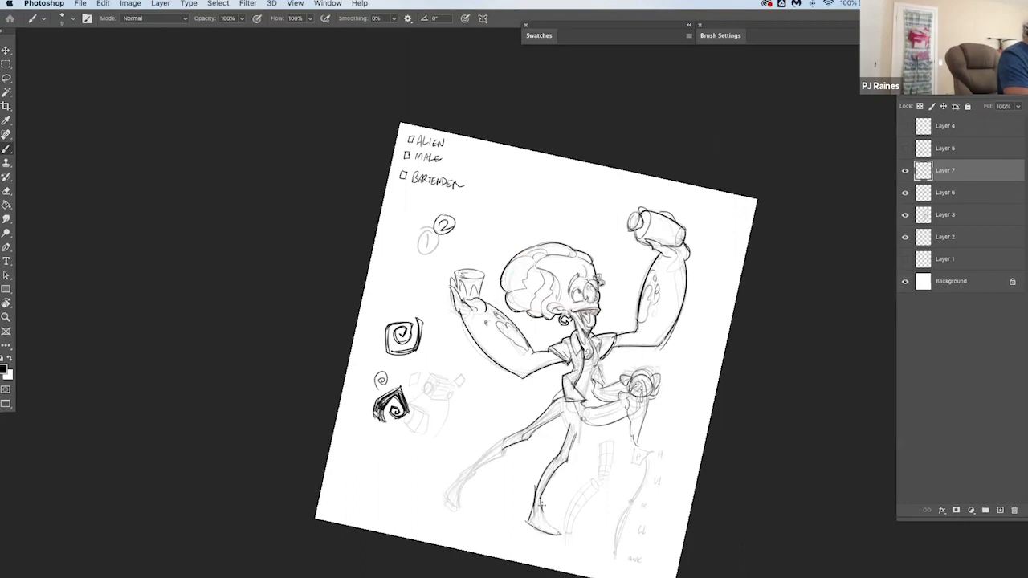
Trace the lower part of the left leg from the knee down, including its foot
key("r")
left_click_drag(561, 534, 652, 490)
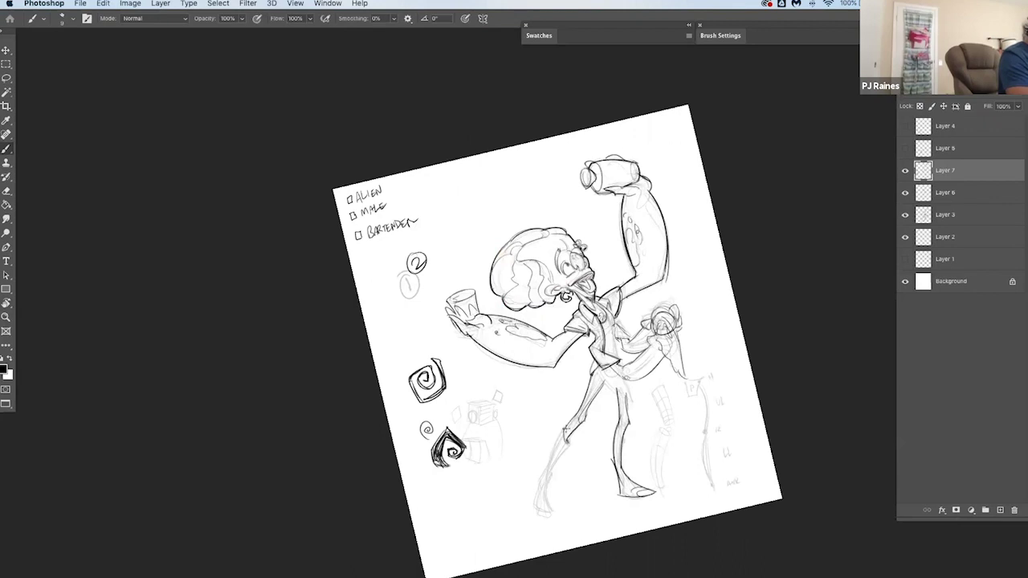
left_click_drag(564, 426, 547, 468)
key("super+z")
left_click_drag(566, 428, 539, 480)
key("super+z")
key("super+z")
mouse_move(536, 506)
left_mouse_down()
mouse_move(554, 511)
mouse_move(536, 505)
left_mouse_up()
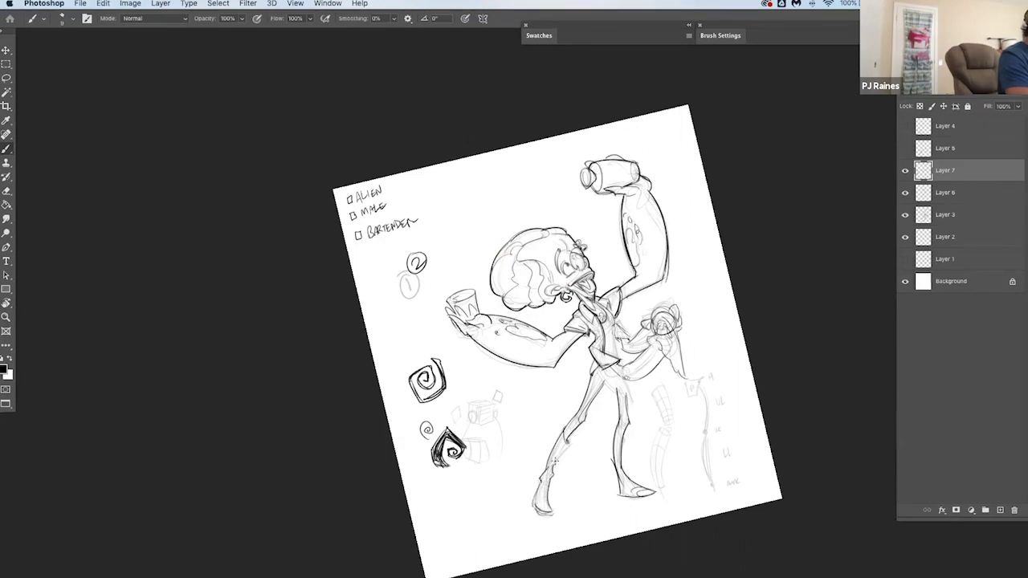
left_click_drag(572, 442, 553, 464)
Draw the round belt buckle at the waist and the jagged pointed hem over the tops of the thighs
key("r")
left_click_drag(654, 463, 631, 481)
key("super+z")
left_click_drag(606, 401, 604, 425)
key("e")
key("b")
key("super+z")
mouse_move(594, 378)
left_mouse_down()
mouse_move(585, 398)
mouse_move(614, 412)
left_mouse_up()
key("super+z")
left_click_drag(596, 377, 613, 395)
key("super+z")
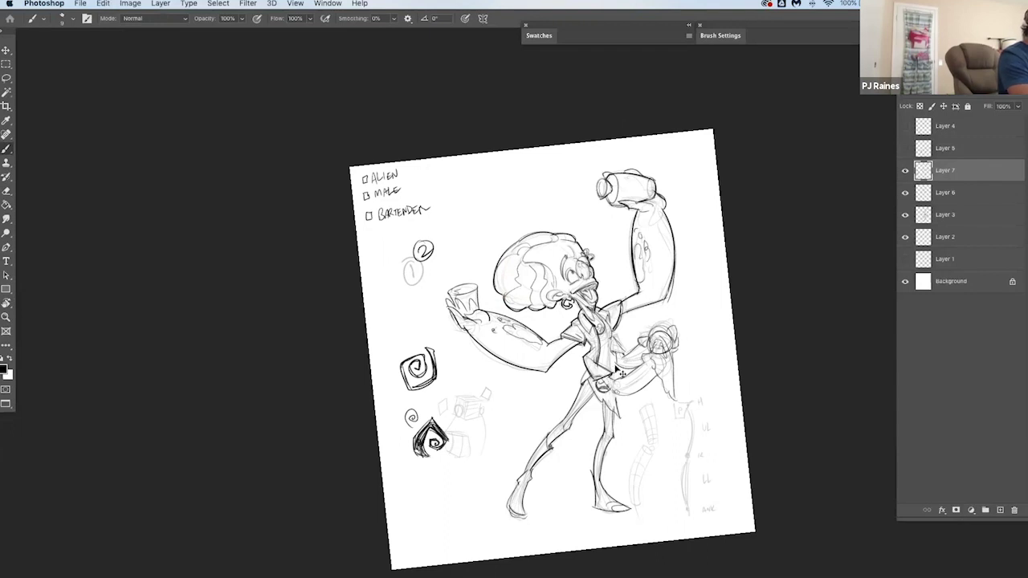
key("super+z")
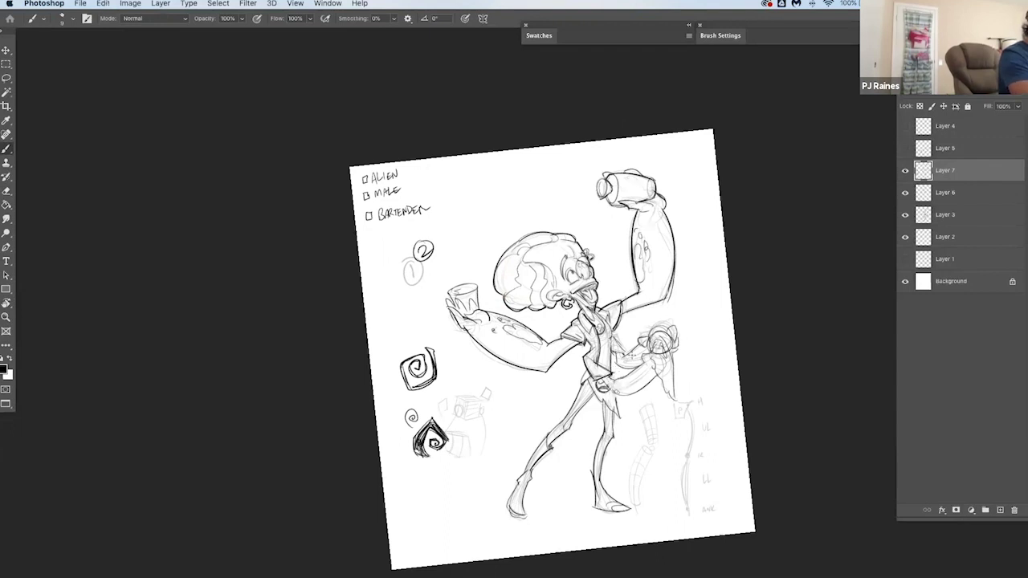
Trace the shirt's right edge, the rear lower arm and the hand around the round glass
key("r")
left_click_drag(645, 379, 596, 428)
key("super+z")
left_click_drag(584, 350, 588, 383)
key("super+z")
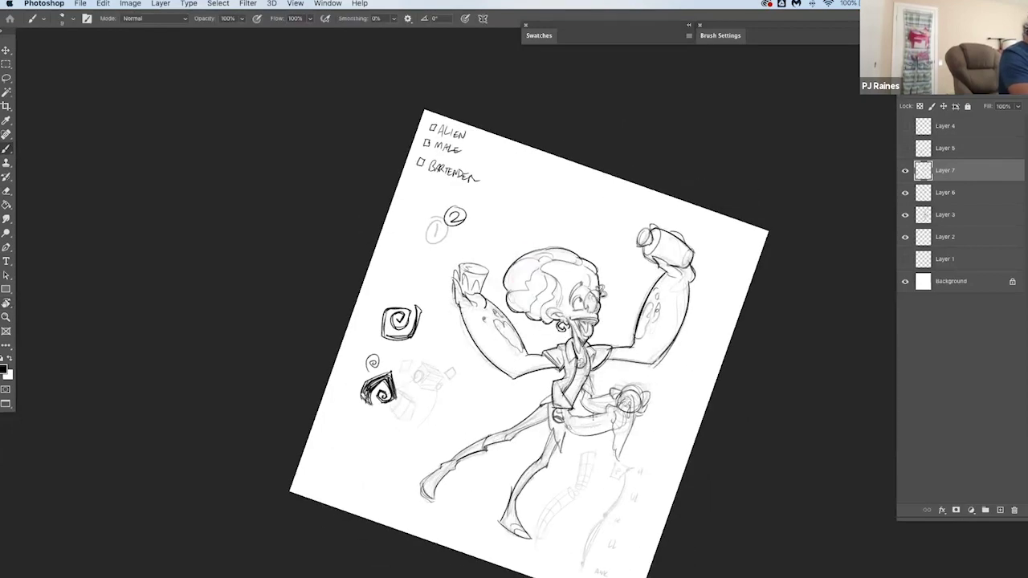
key("super+z")
key("r")
left_click_drag(588, 379, 596, 355)
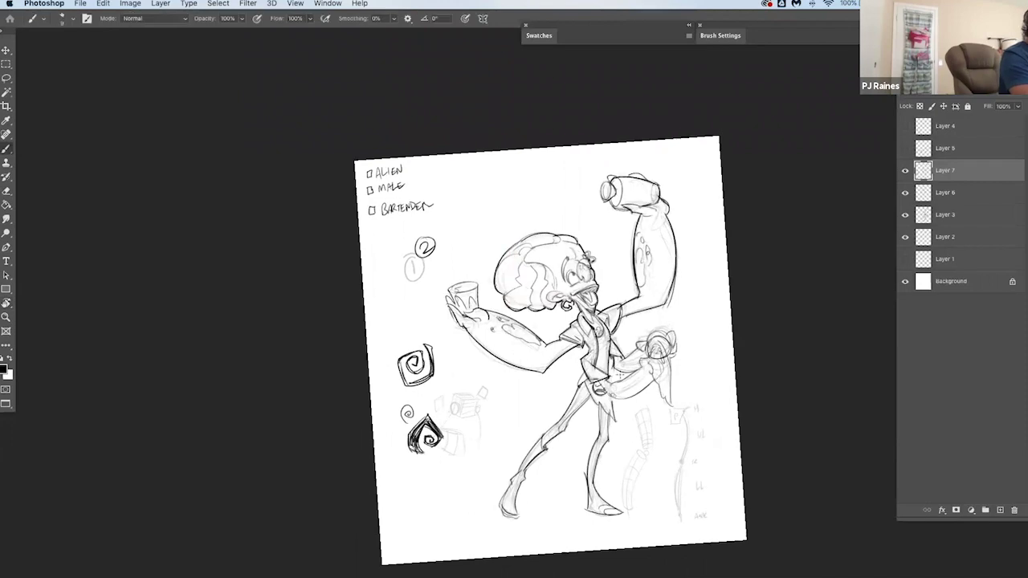
key("r")
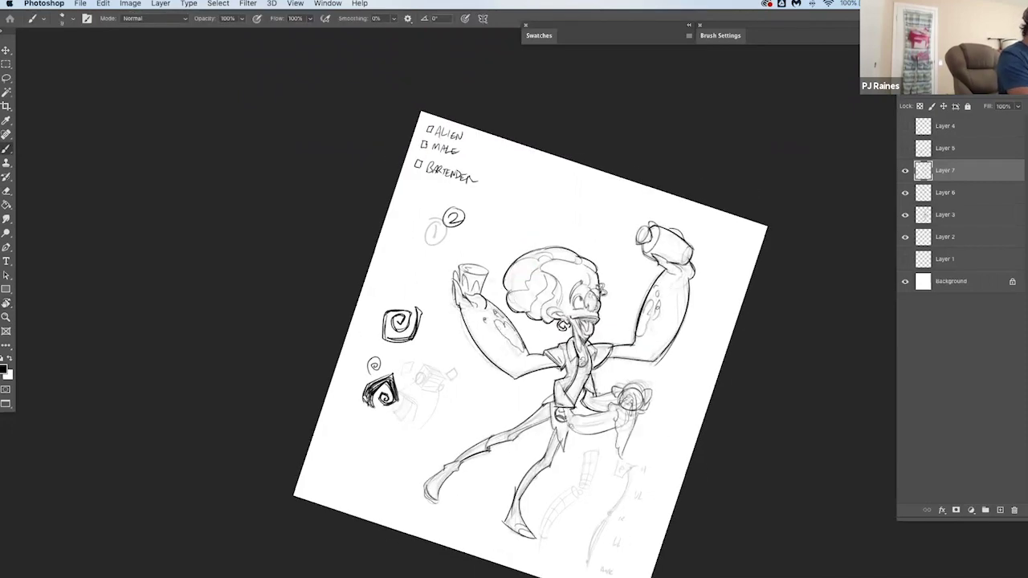
key("r")
left_click_drag(645, 477, 703, 410)
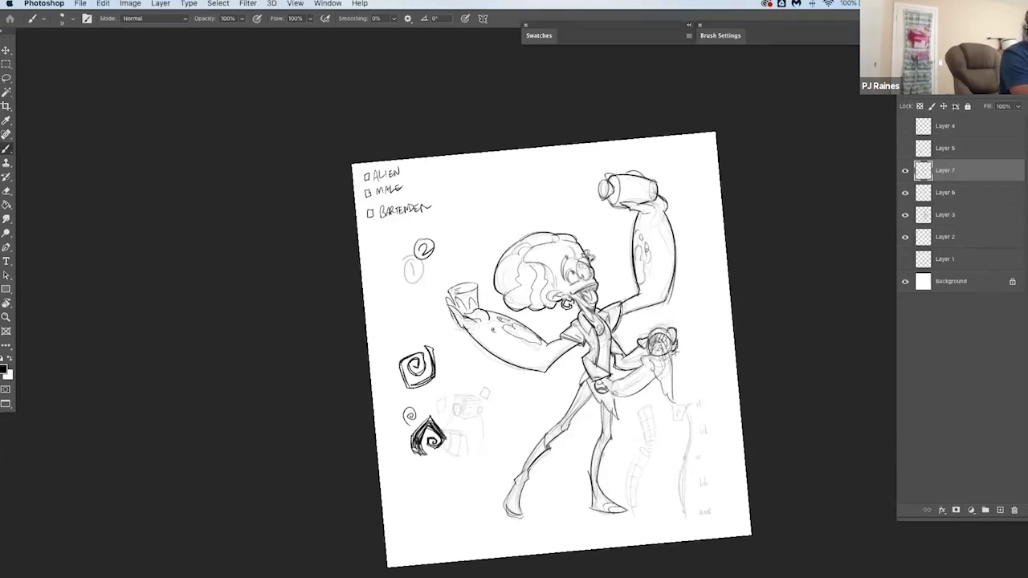
Trace the front lower arm, add its skin spots, and draw the cloth hanging from its hand
key("super+z")
key("super+z")
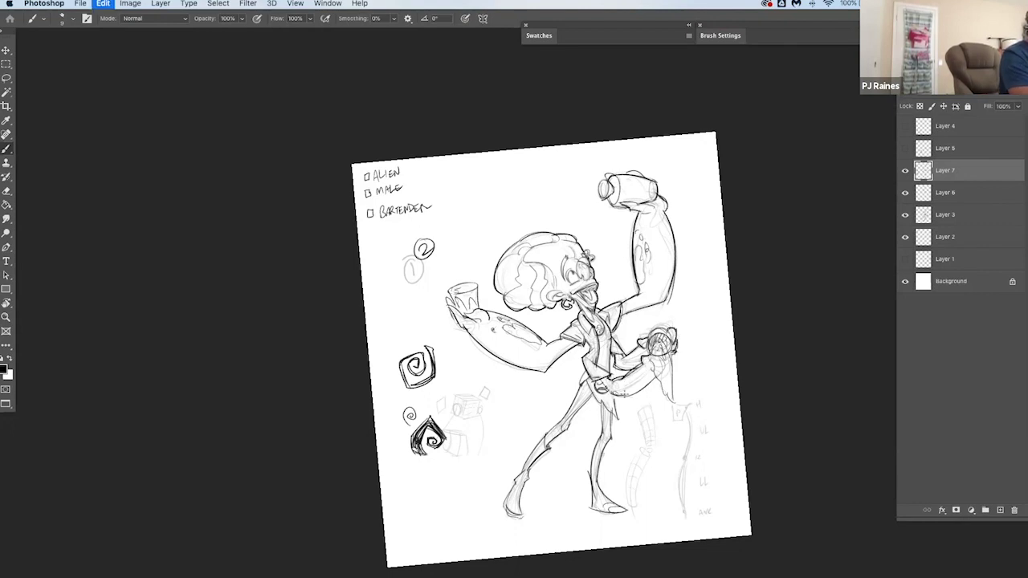
key("r")
mouse_move(740, 439)
left_mouse_down()
mouse_move(702, 473)
mouse_move(734, 477)
mouse_move(676, 450)
left_mouse_up()
key("z")
key("b")
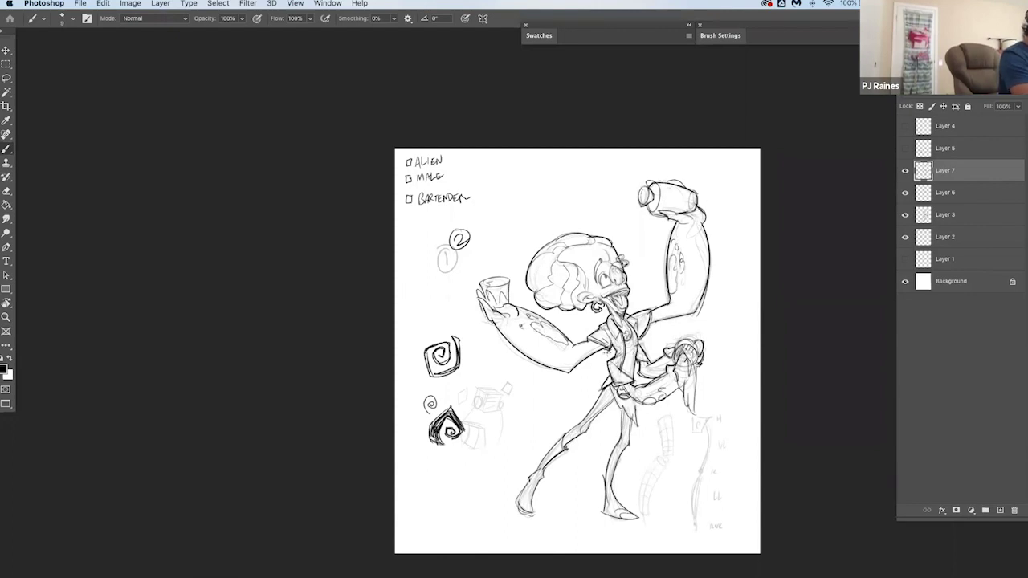
key("r")
left_click_drag(607, 486, 548, 496)
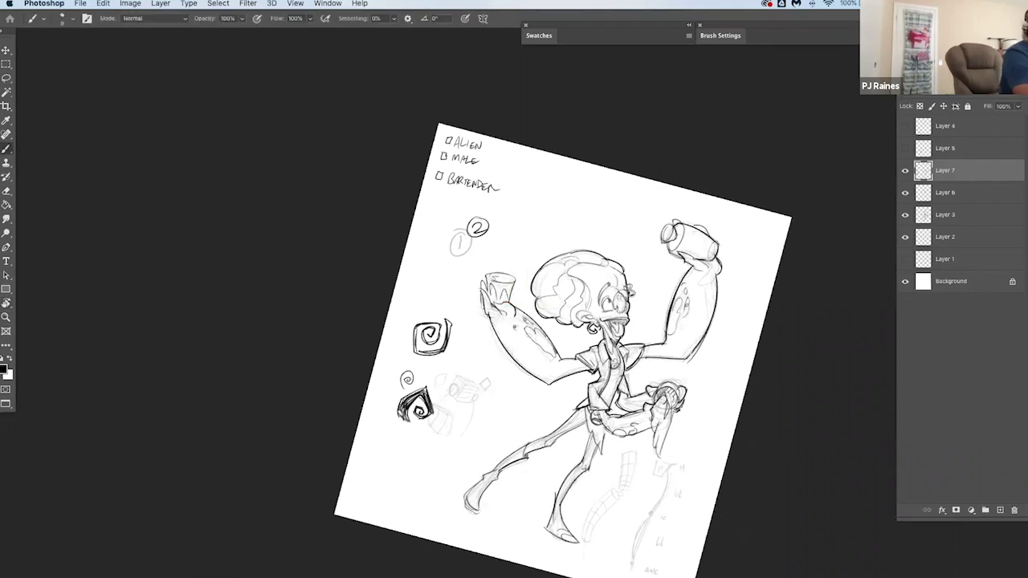
Sketch a wavy splash of liquid with loose droplets flying out of the raised bottle's mouth
key("r")
left_click_drag(698, 451, 742, 367)
left_click_drag(614, 175, 534, 214)
left_click_drag(594, 191, 614, 179)
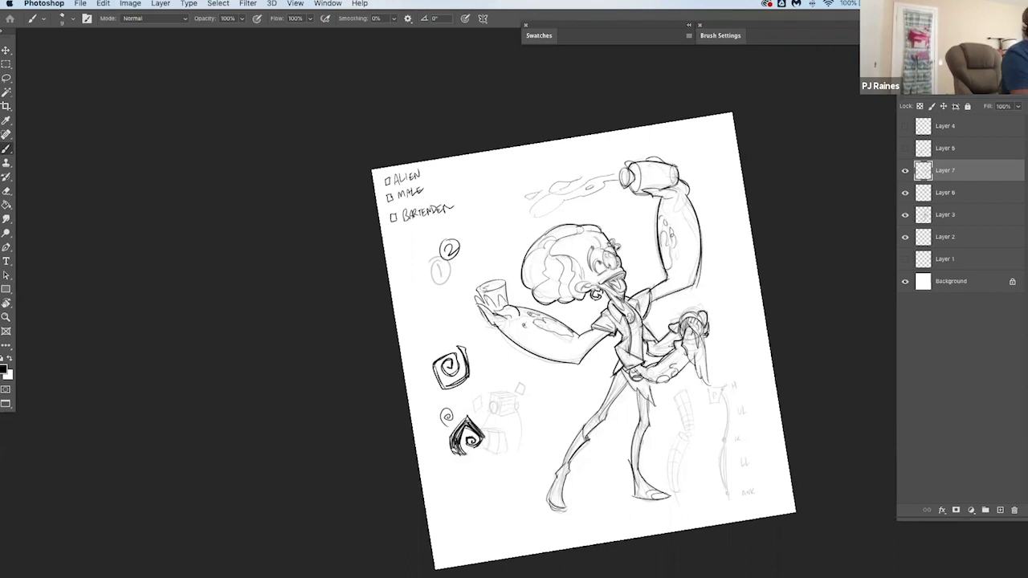
Paint the liquid splash bright green on a new layer placed beneath the line art in Layer 7
key("r")
left_click_drag(678, 390, 653, 447)
left_click(663, 38)
key("b")
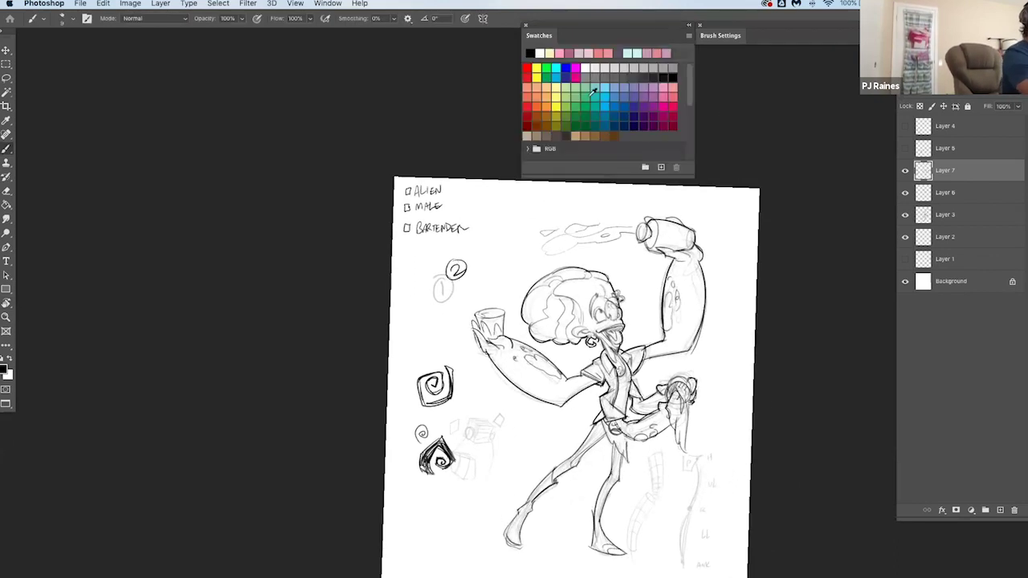
left_click(550, 68)
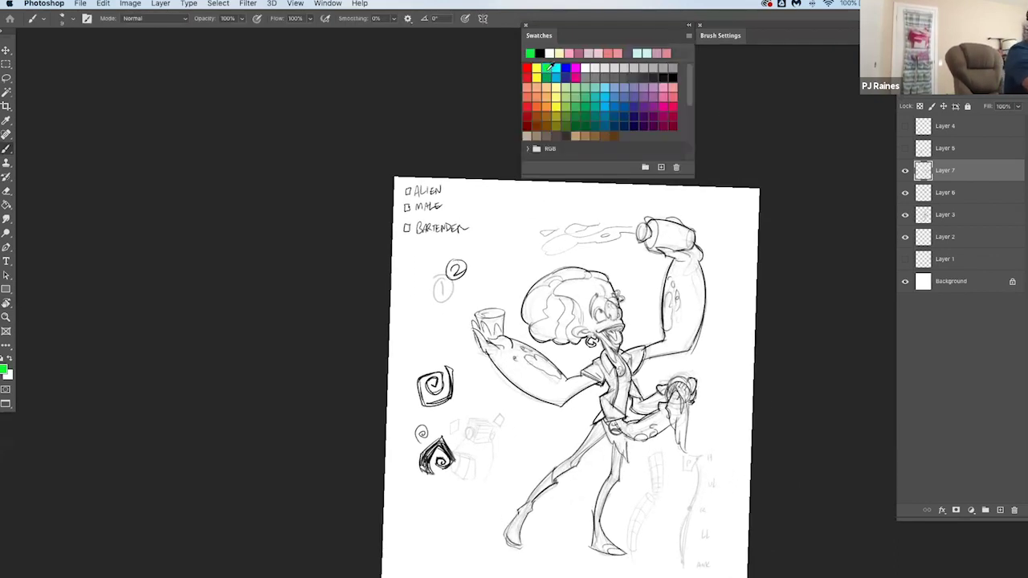
left_click(999, 509)
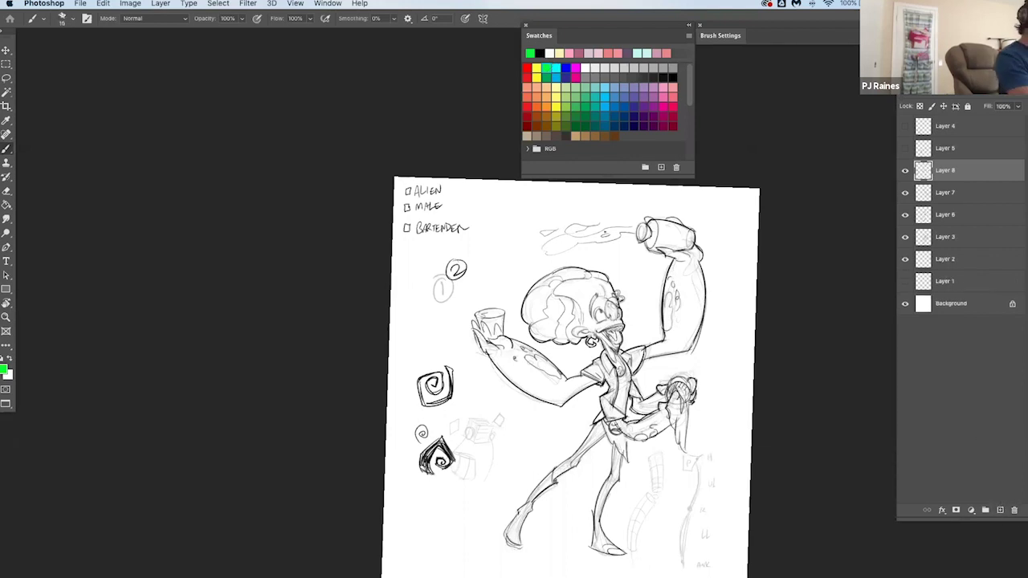
mouse_move(566, 238)
left_mouse_down()
mouse_move(551, 241)
mouse_move(598, 236)
left_mouse_up()
left_click_drag(924, 178, 931, 197)
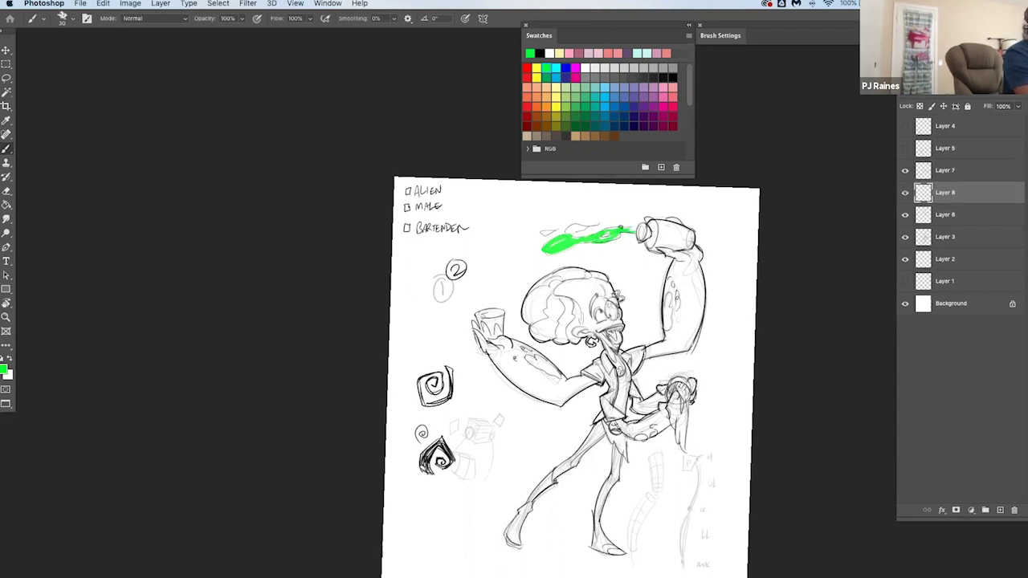
Apply a Motion Blur filter to the green splash on Layer 8
left_click(247, 4)
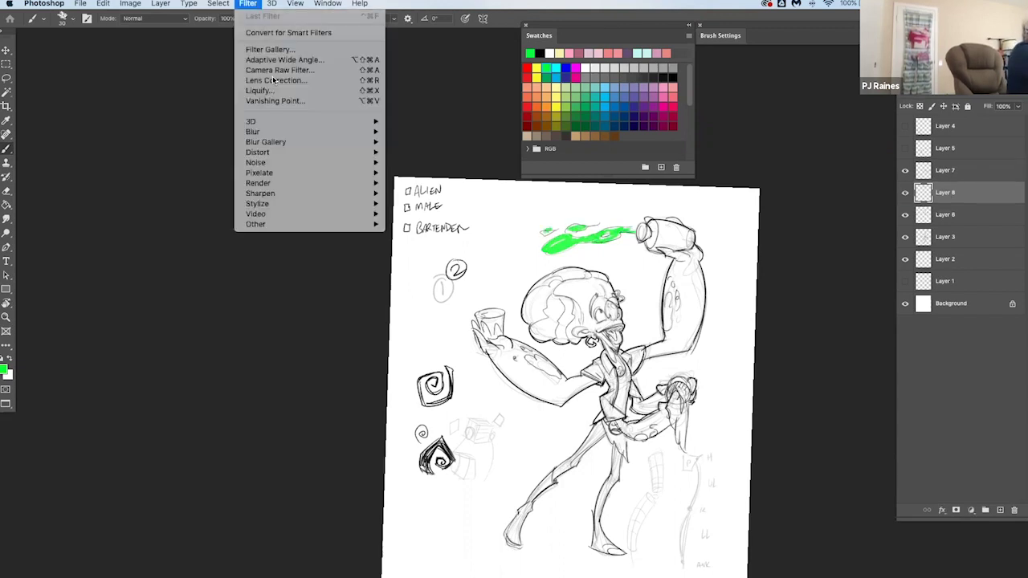
mouse_move(287, 134)
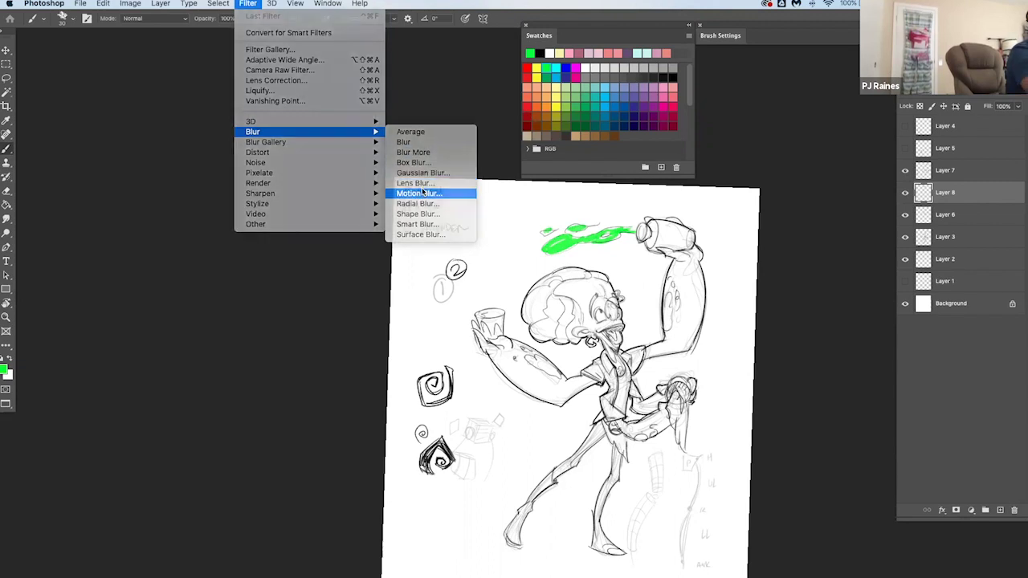
left_click(421, 193)
left_click_drag(810, 269, 819, 270)
left_click_drag(861, 236, 858, 241)
left_click(816, 270)
left_click(913, 97)
Shift the hue of the blurred splash from bright green toward teal with Hue/Saturation
key("super+u")
mouse_move(789, 217)
left_mouse_down()
mouse_move(779, 218)
mouse_move(810, 216)
left_mouse_up()
left_click(899, 160)
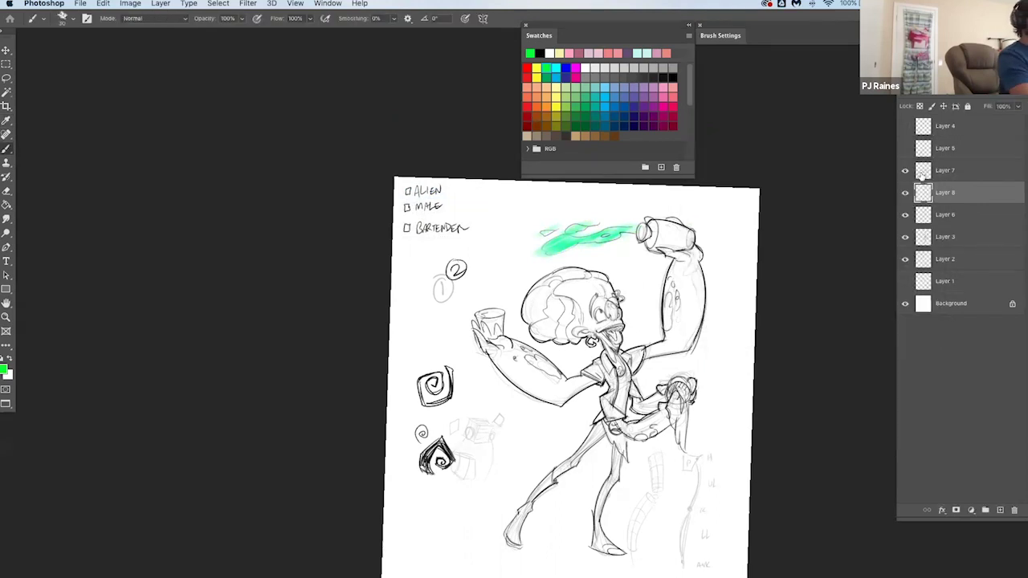
Add a new layer above the splash color and apply a light pink (ffa3ff) gradient over the splash's far end
left_click(1000, 510)
key("g")
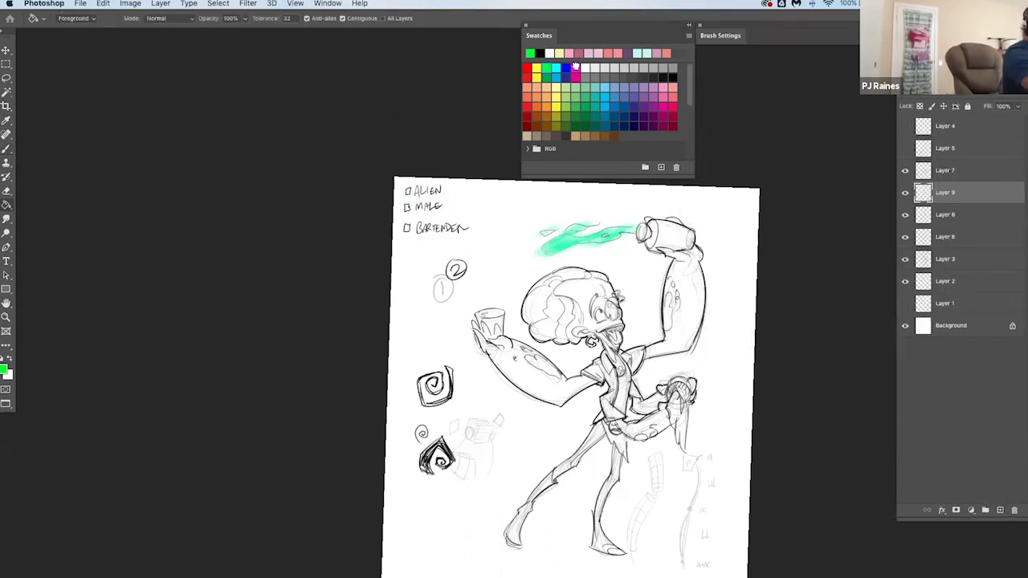
left_click(575, 68)
right_click(11, 206)
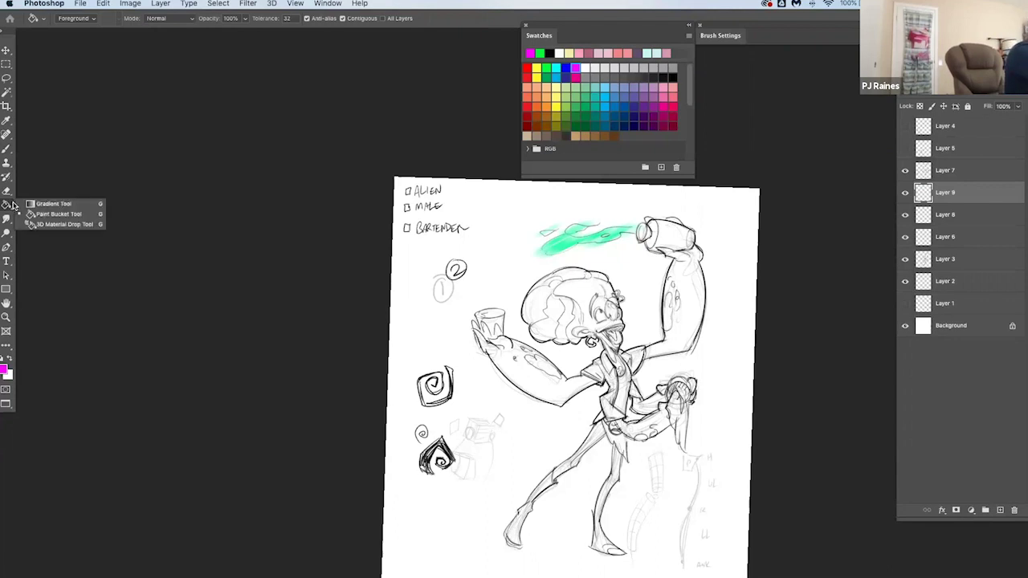
left_click(44, 204)
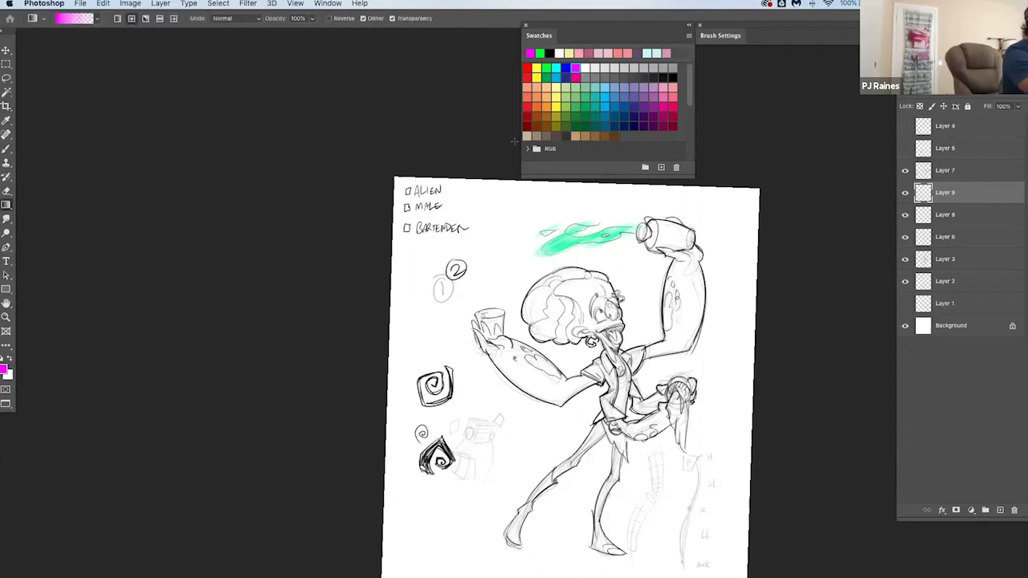
left_click(5, 367)
left_click(588, 228)
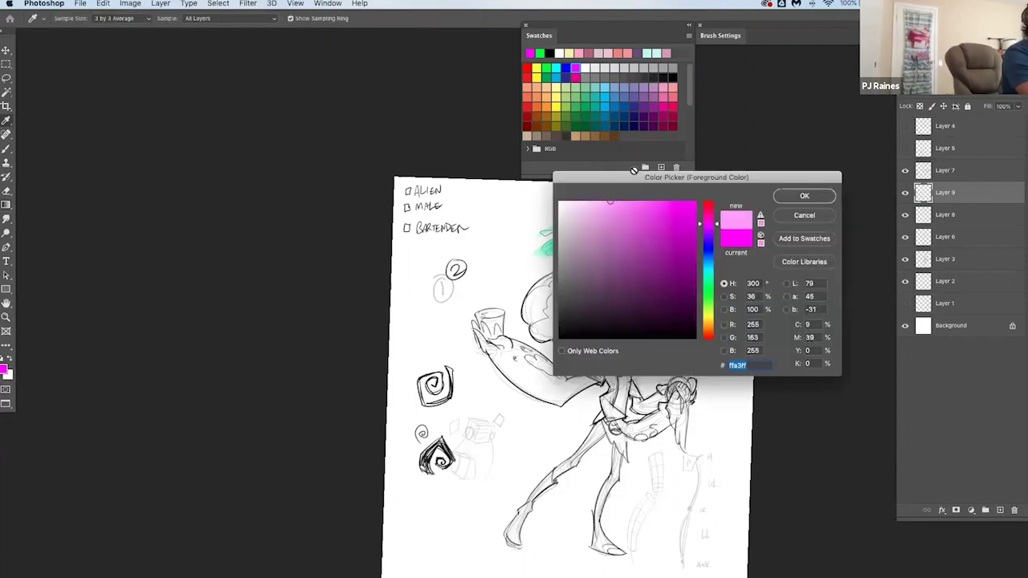
left_click(790, 197)
left_click_drag(550, 284, 566, 188)
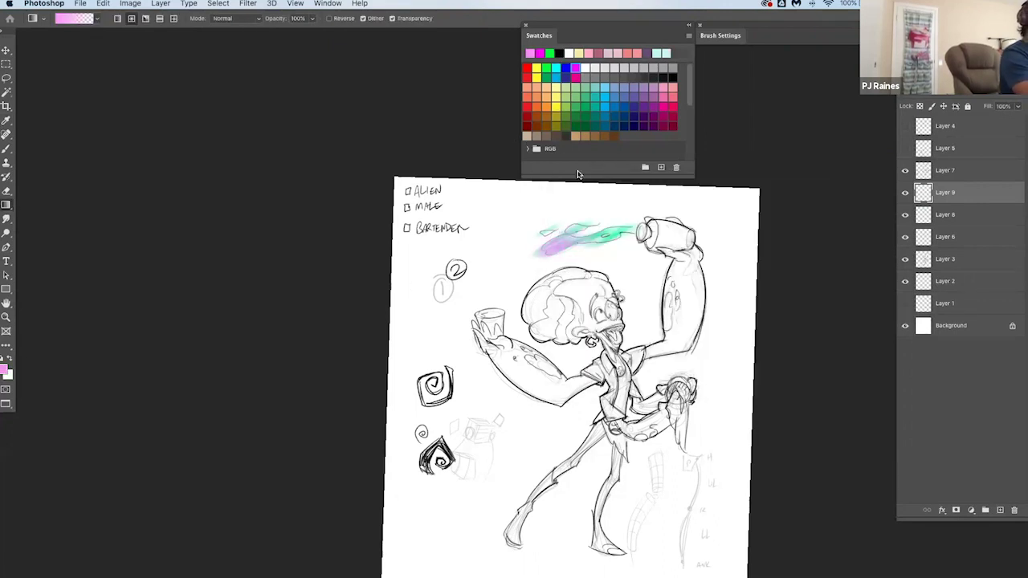
Darken the line art by duplicating Layer 7 and merging the copy back down
left_click(946, 170)
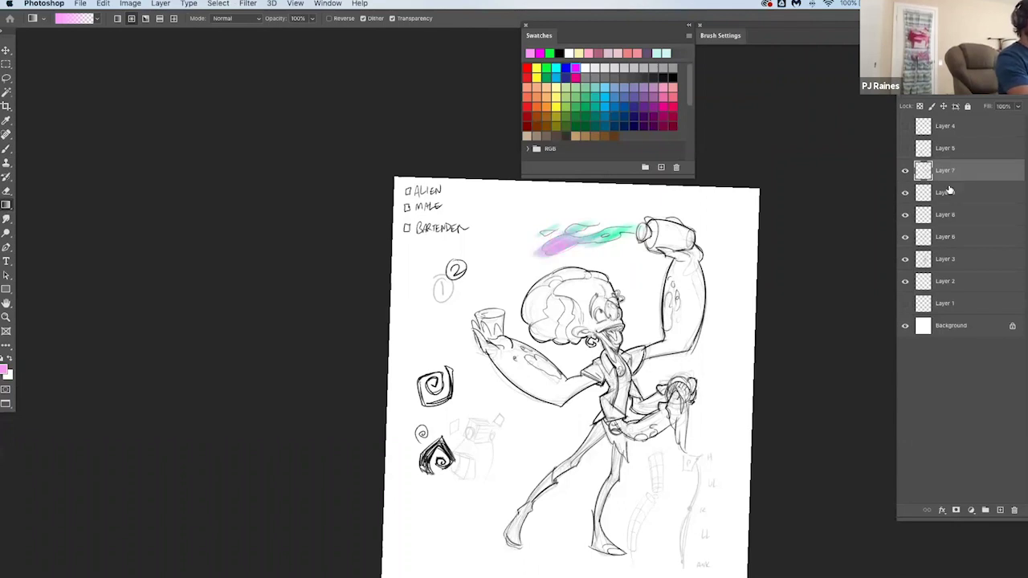
key("super+j")
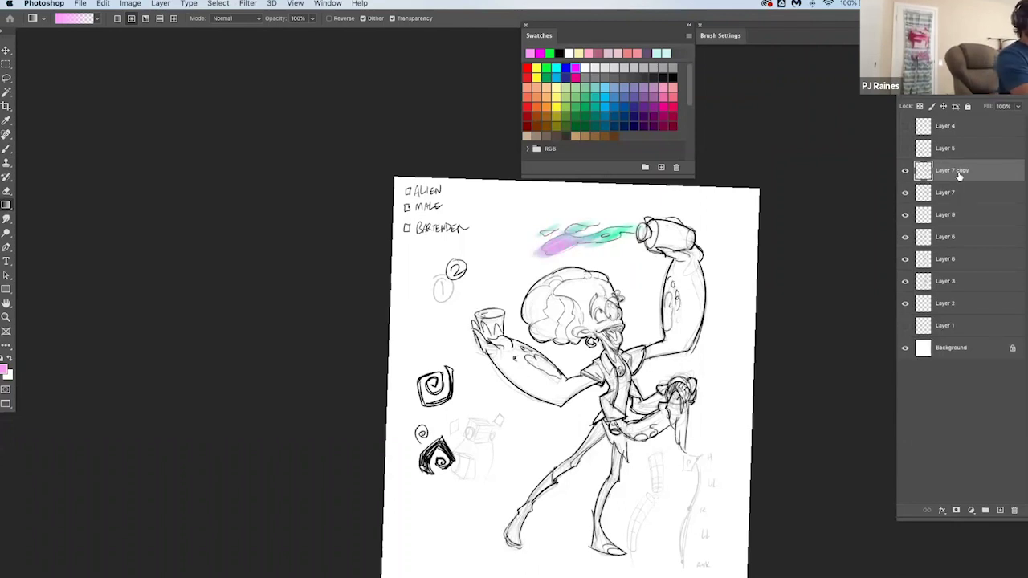
key("super+e")
Hide the rough sketch Layers 2 and 3, keep Layer 6 visible, and merge Layer 7 down into Layer 9
left_click(944, 200)
left_click(905, 282)
left_click(905, 282)
left_click_drag(905, 283, 915, 247)
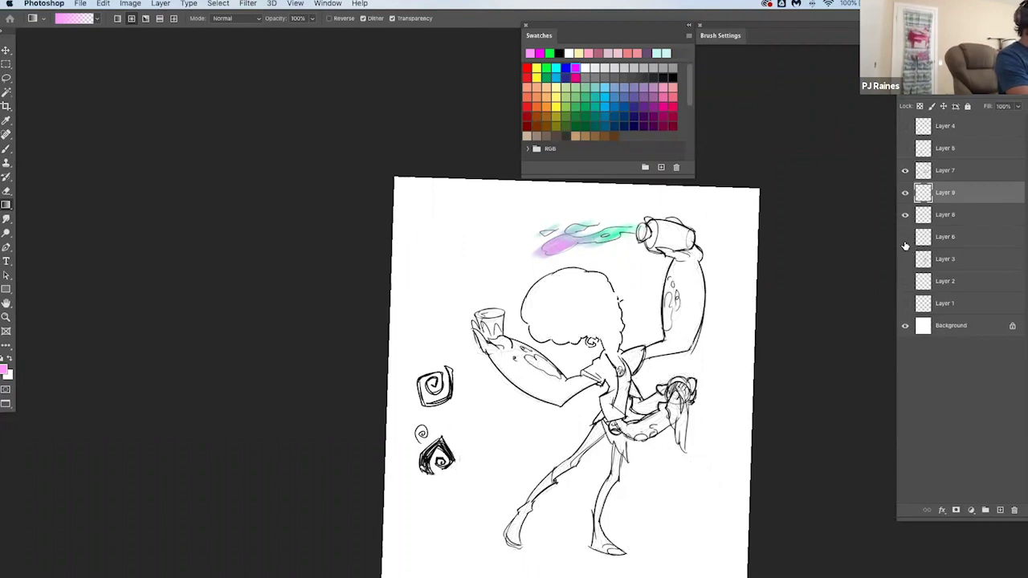
left_click(905, 245)
left_click(926, 217)
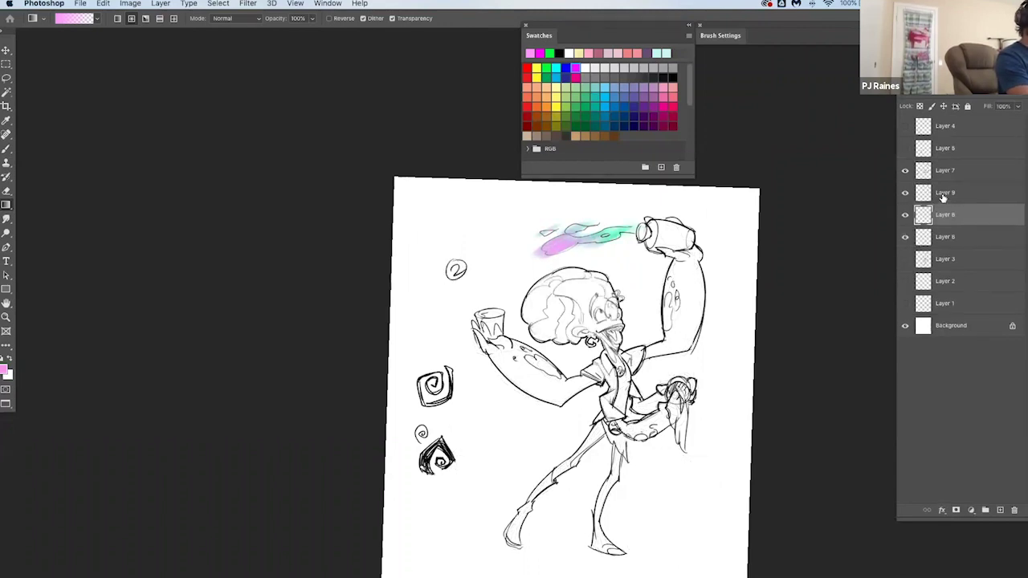
left_click(905, 239)
left_click(905, 239)
left_click(945, 170)
key("super+e")
Cut the spiral doodles beside the character out of Layer 9 and paste them in place on a separate hidden layer
key("l")
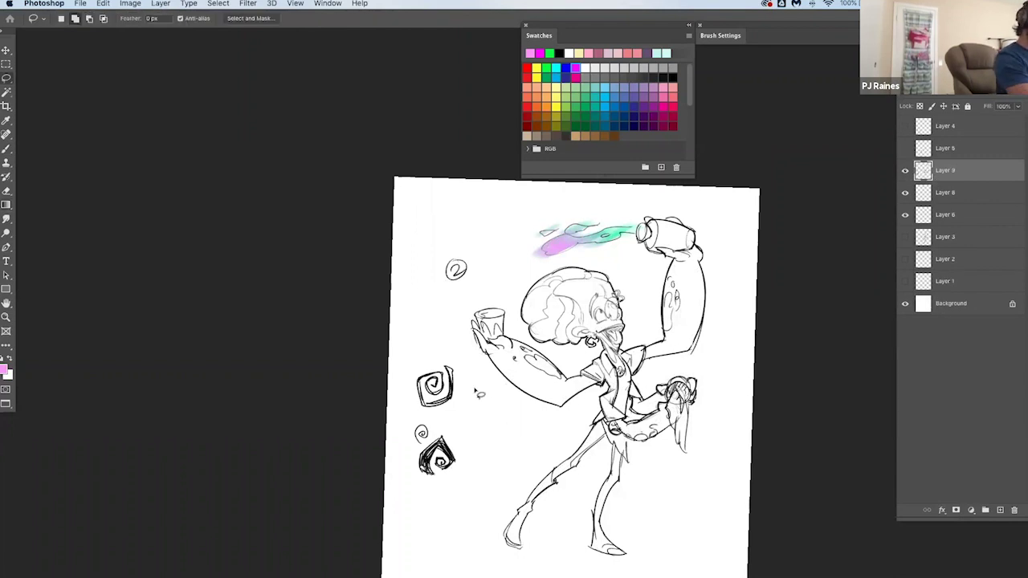
mouse_move(478, 391)
left_mouse_down()
mouse_move(459, 326)
mouse_move(437, 520)
mouse_move(488, 437)
left_mouse_up()
key("Delete")
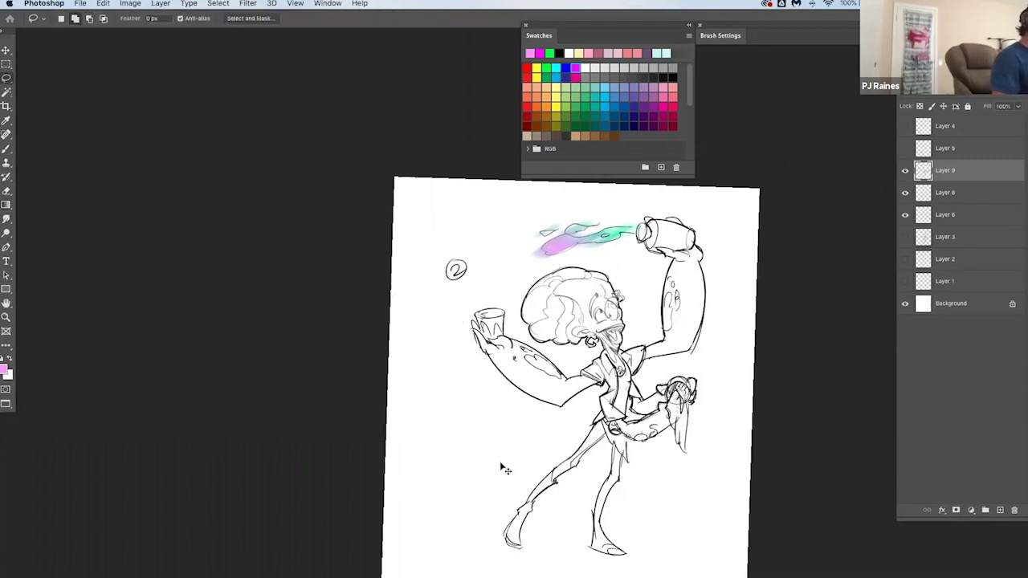
key("super+shift+v")
left_click(906, 170)
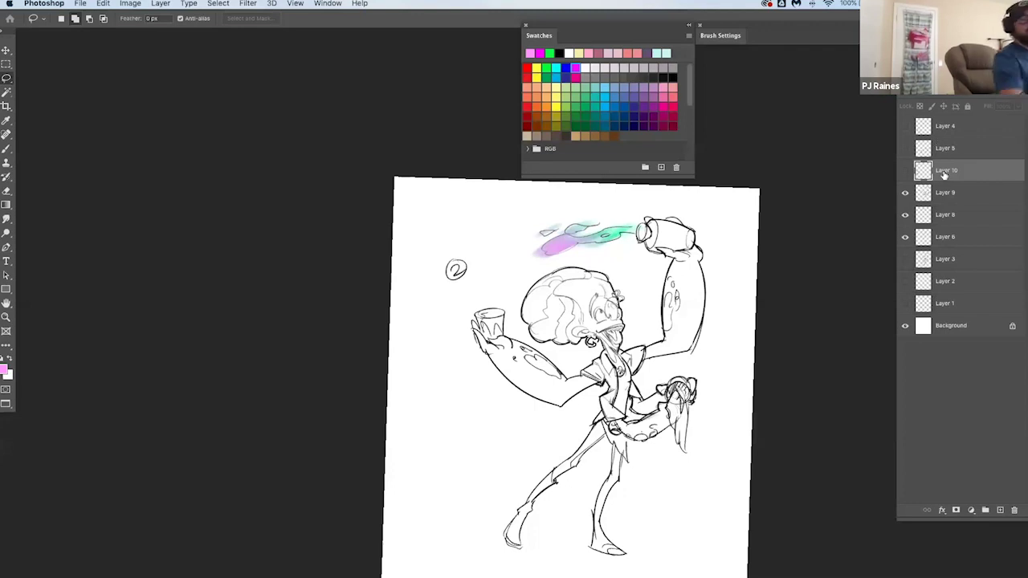